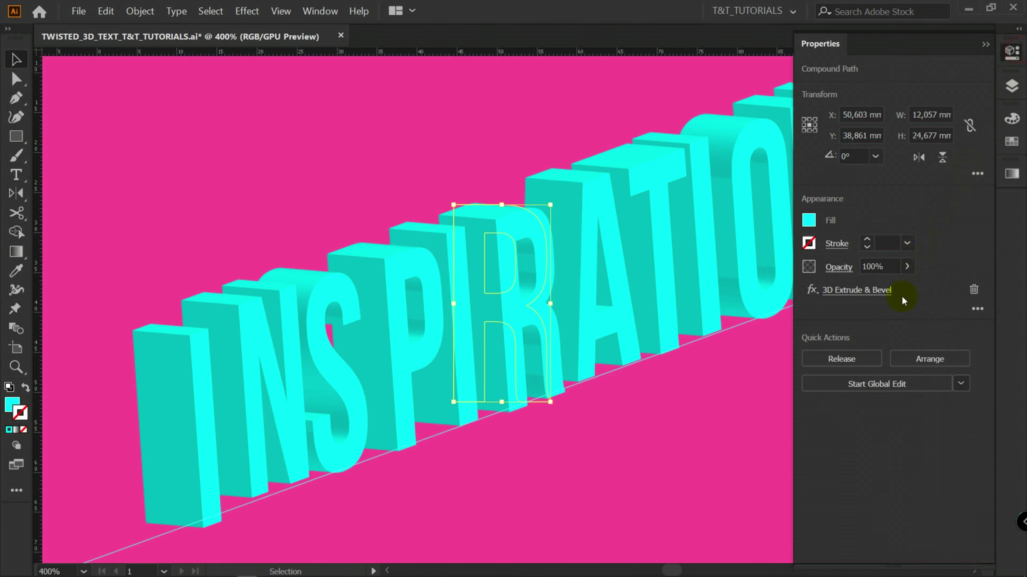
Edit the 3D Extrude & Bevel rotation of individual letters, giving the A an X rotation of -30° and the last I -50°
click(885, 290)
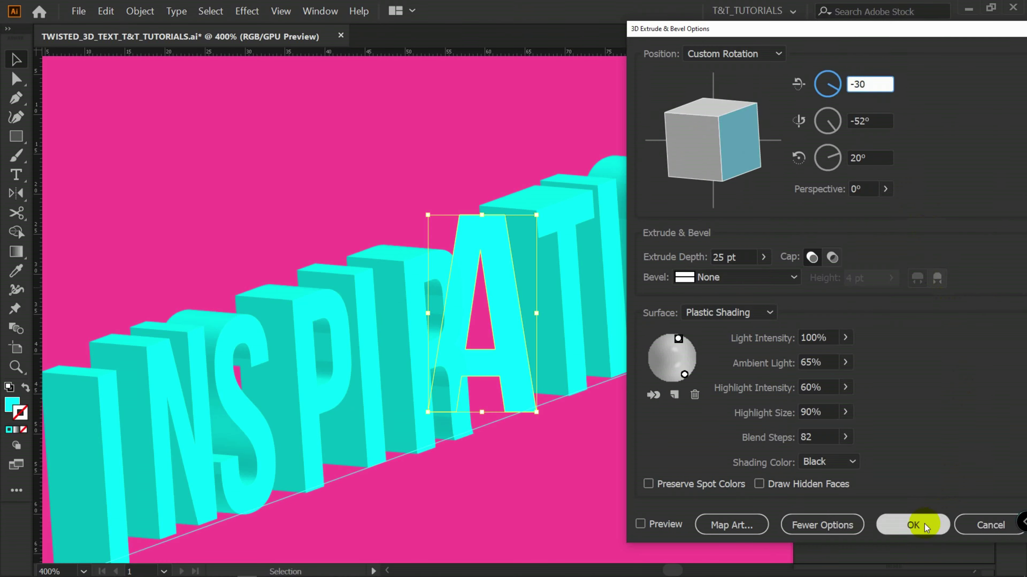
click(923, 524)
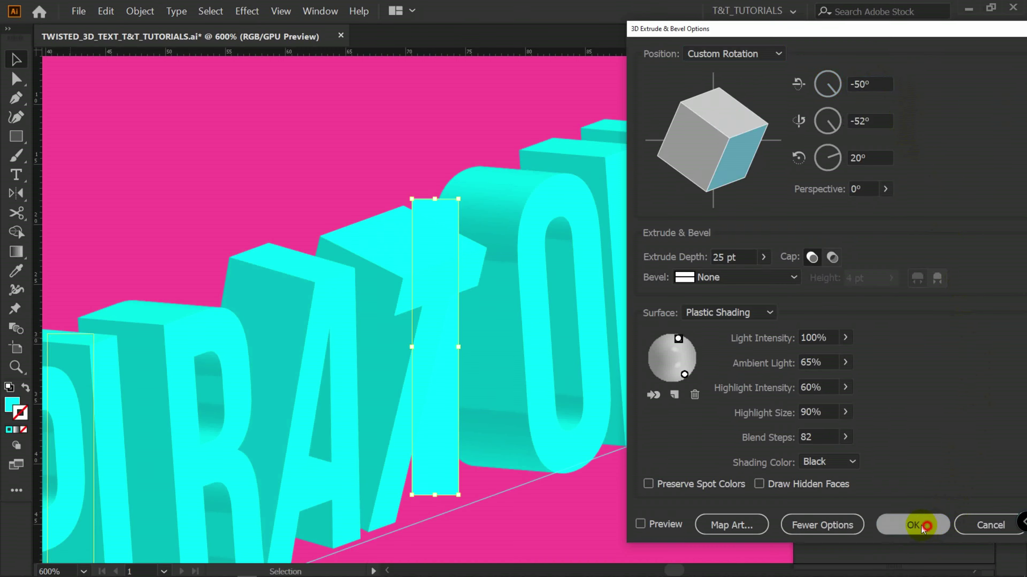
click(917, 525)
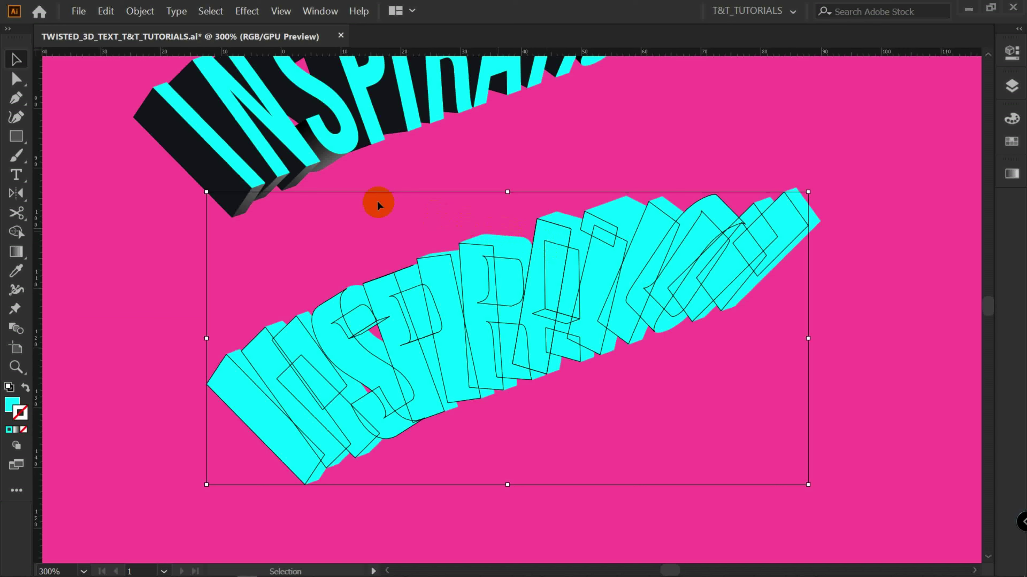
Adjust the grey-to-black linear gradient across the curved side face of the expanded 3D lettering
key(i)
key(v)
click(160, 257)
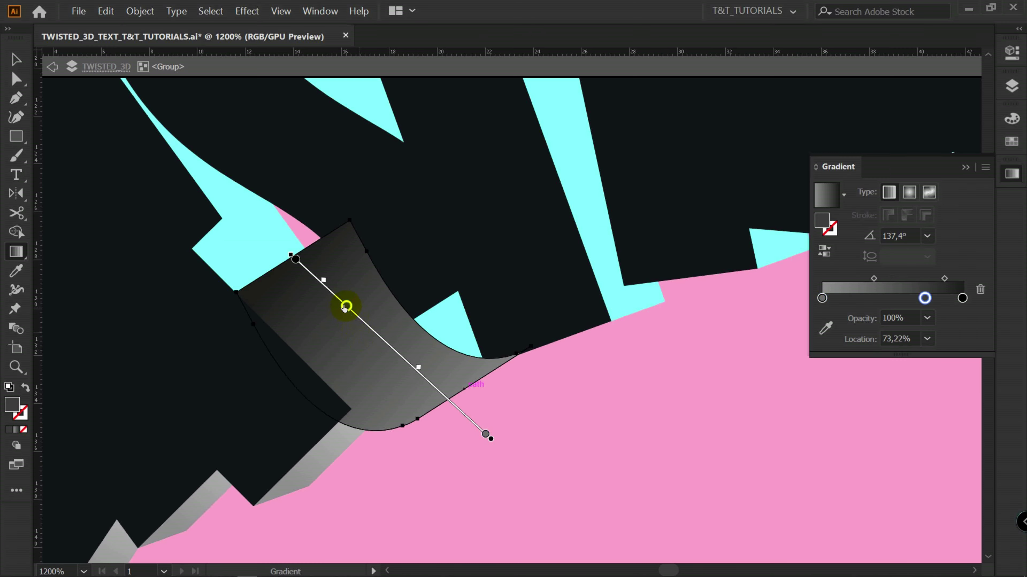
click(345, 305)
mouse_move(393, 352)
mouse_down()
mouse_move(419, 378)
mouse_move(396, 349)
mouse_up()
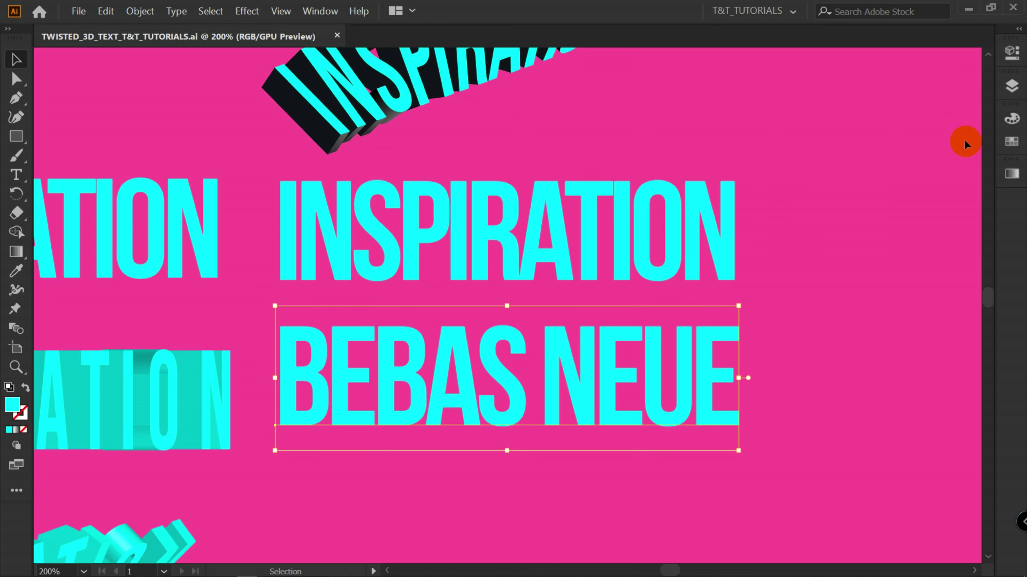
Expand the INSPIRATION text with Object and Fill enabled and ungroup it into separate letters
click(676, 368)
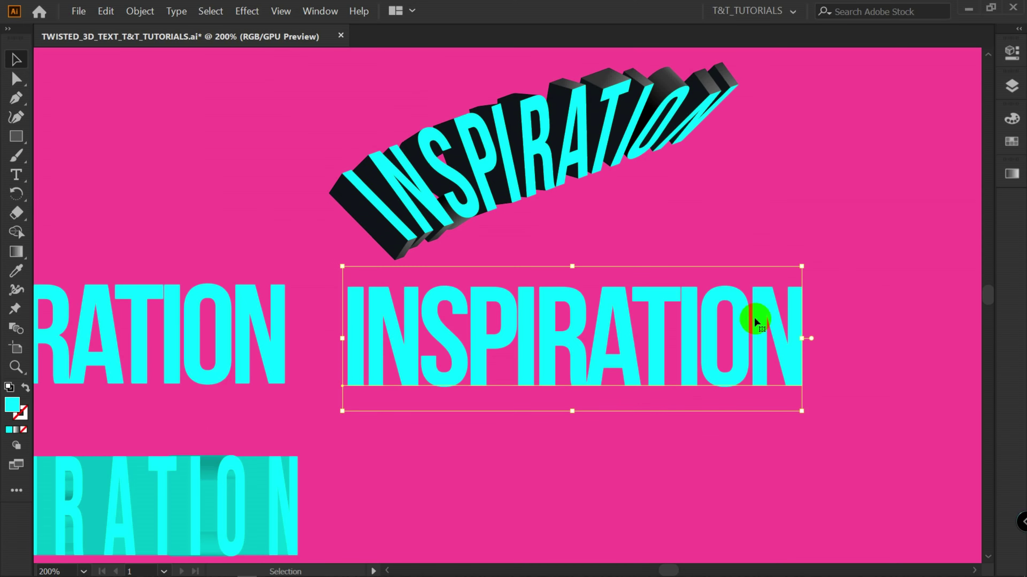
click(140, 11)
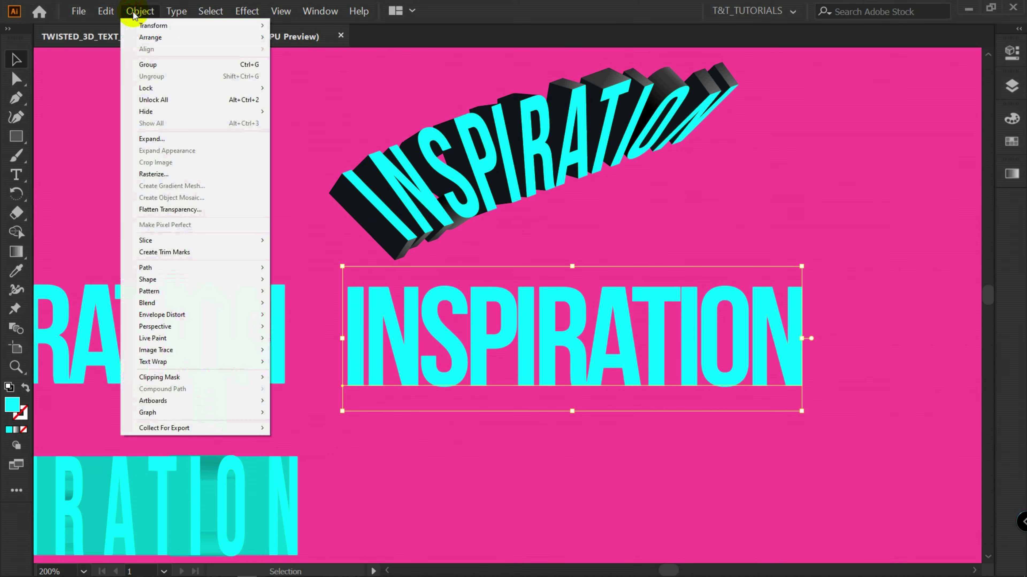
click(170, 140)
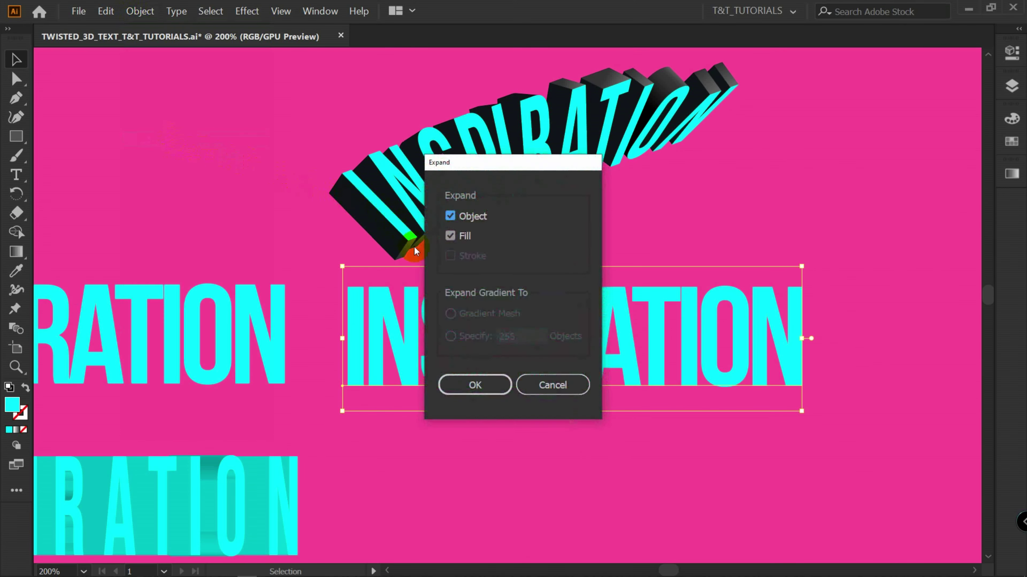
click(475, 385)
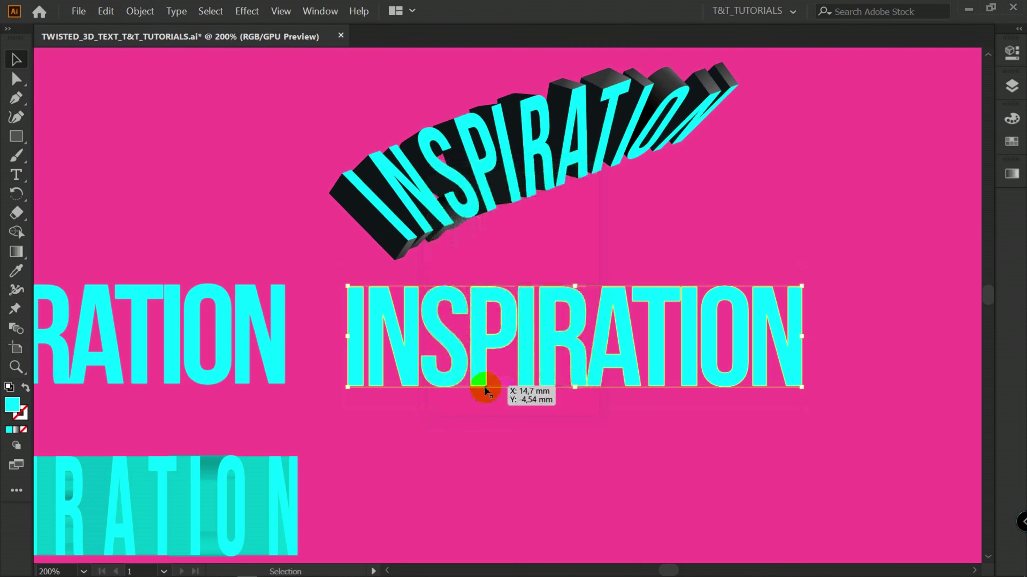
right_click(546, 330)
click(570, 420)
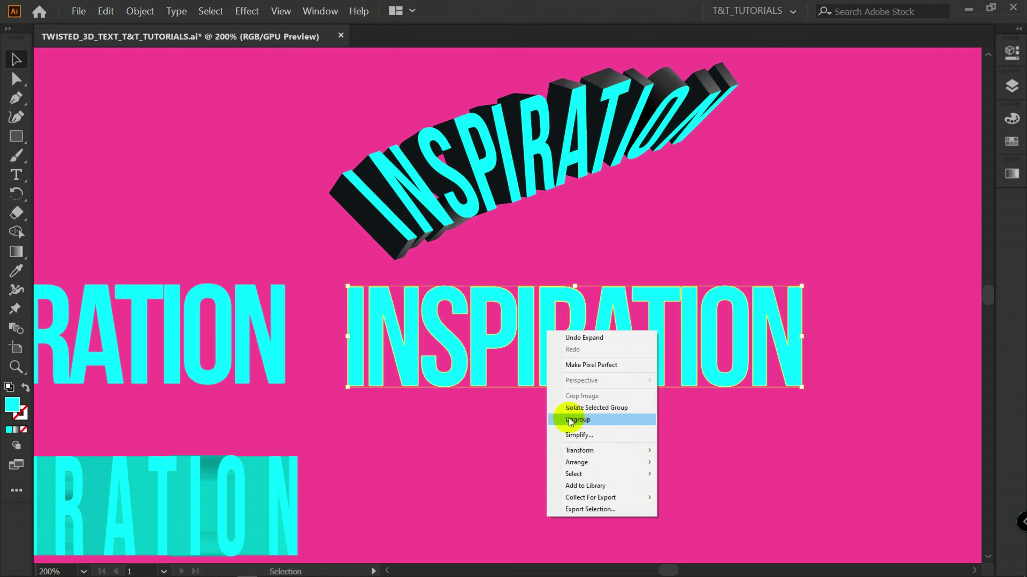
click(613, 420)
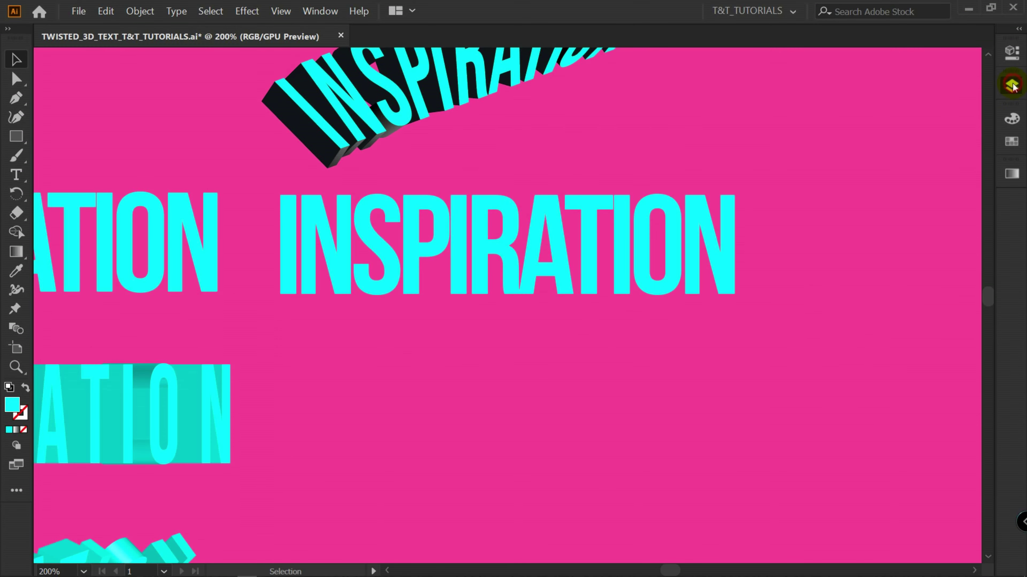
List the letters inside the TWISTED_3D layer and bring the first I of INSPIRATION to the front
click(1012, 85)
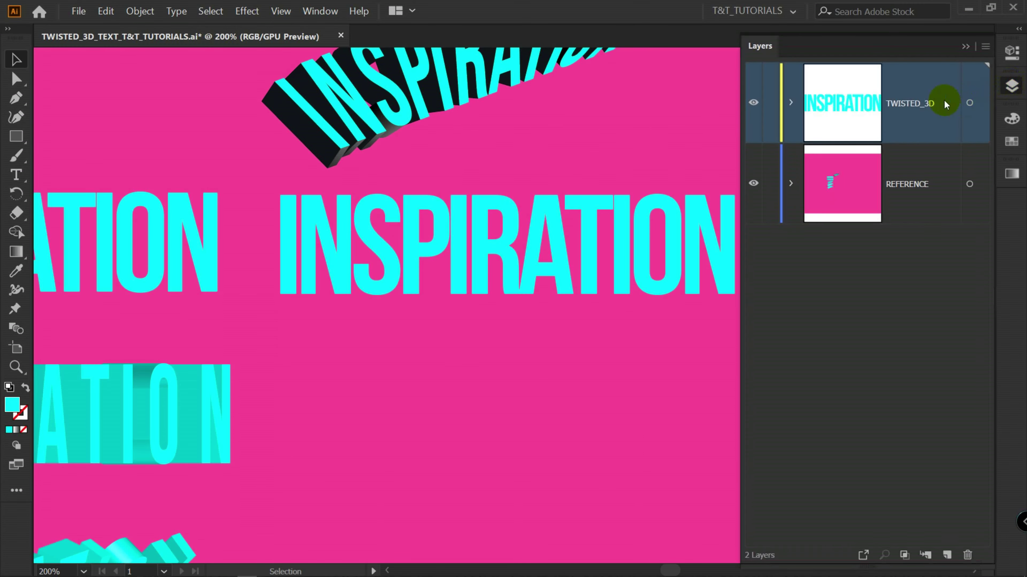
click(791, 104)
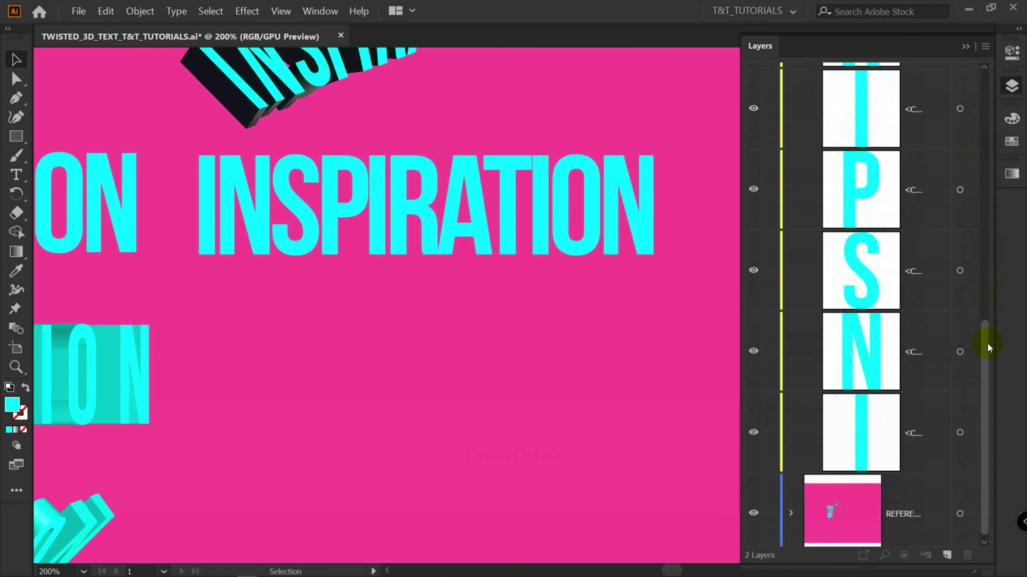
drag(986, 341, 978, 83)
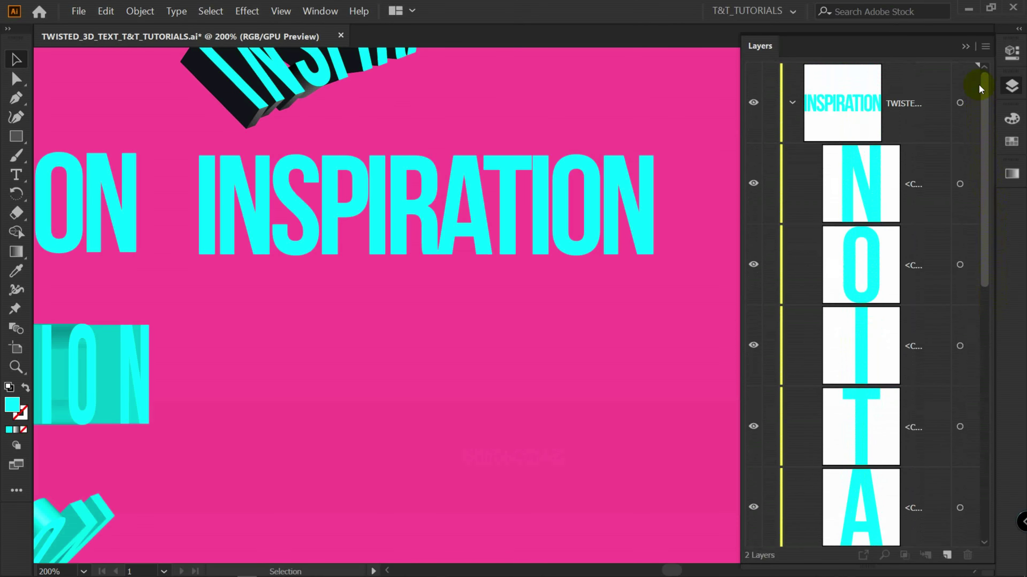
key(space)
drag(243, 268, 693, 214)
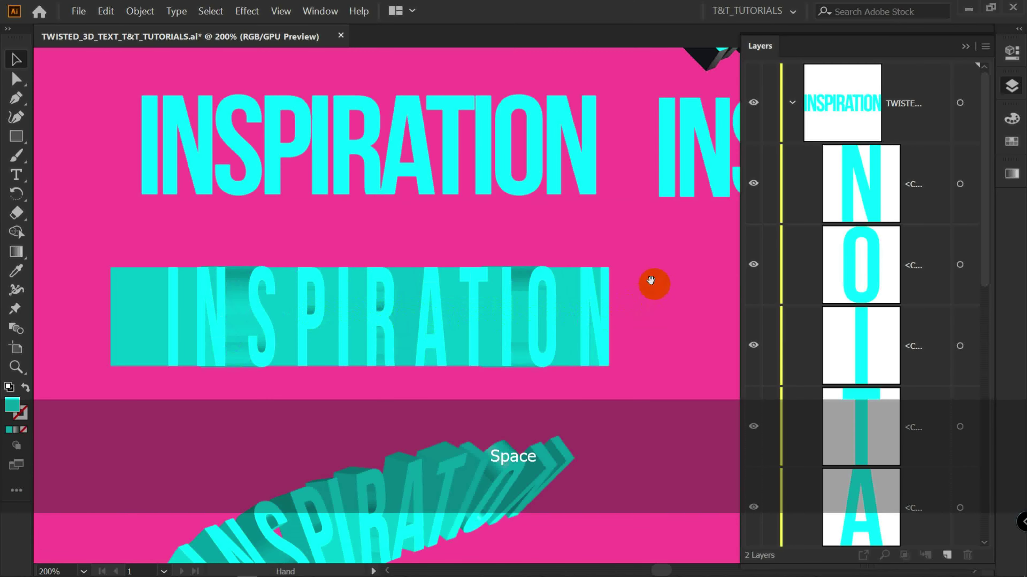
drag(641, 278, 149, 309)
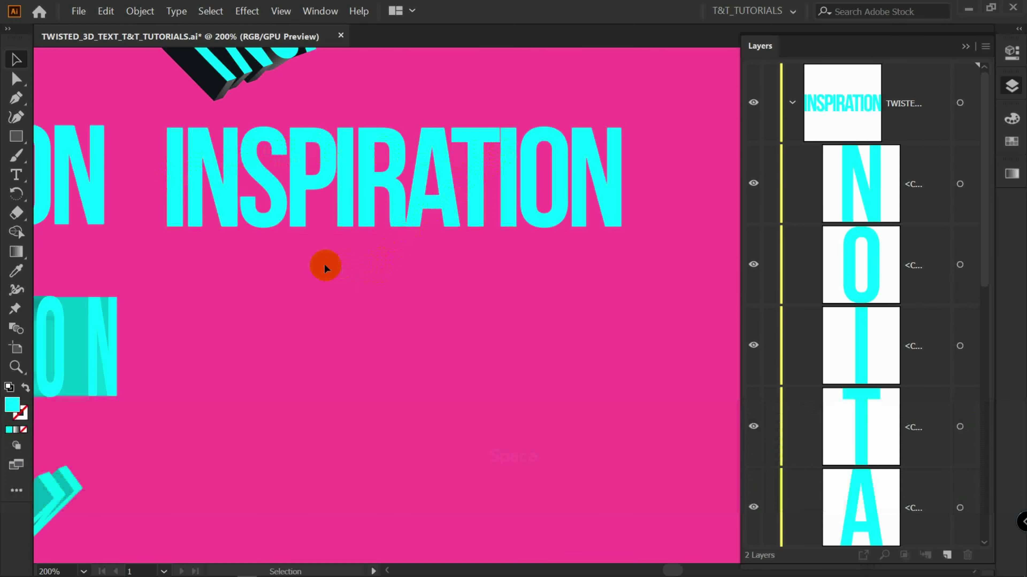
click(175, 198)
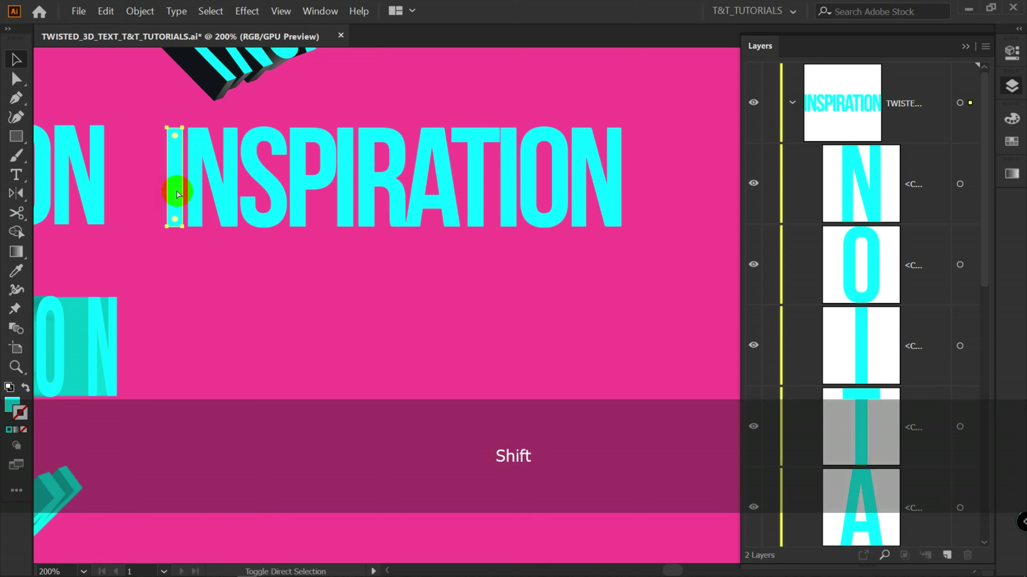
key(ctrl+shift+bracketright)
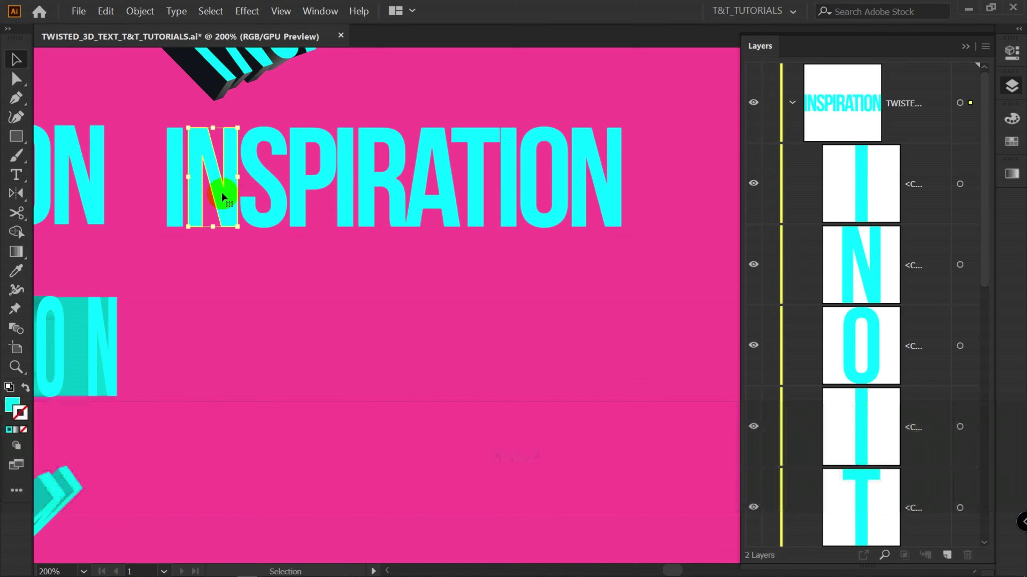
Bring the first N and the S forward, stacking them in reading order directly beneath the first I
ctrl+click(222, 182)
key(ctrl+shift+bracketright)
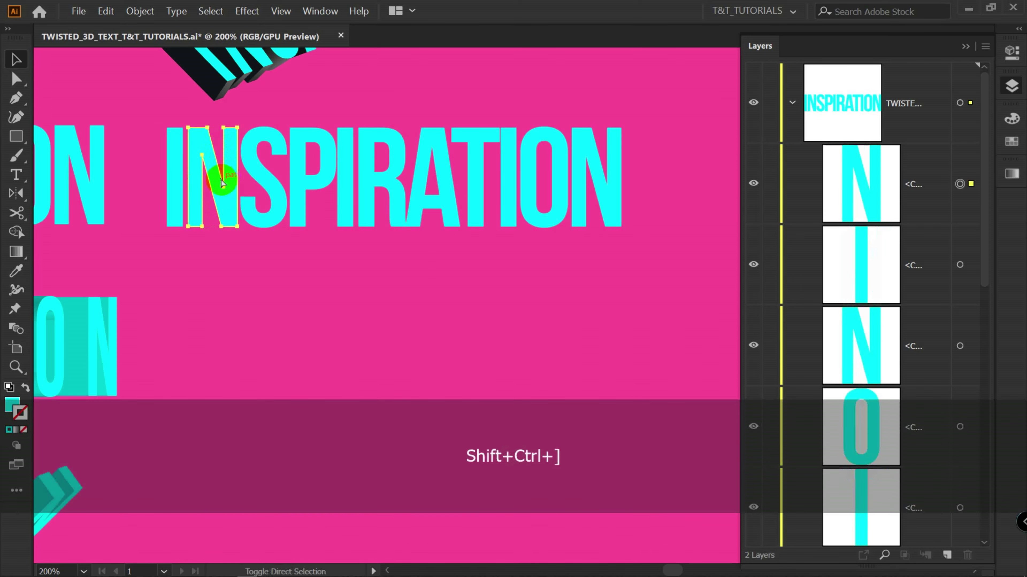
click(933, 169)
drag(931, 207, 924, 294)
ctrl+click(273, 179)
key(ctrl+shift+bracketright)
drag(914, 186, 917, 378)
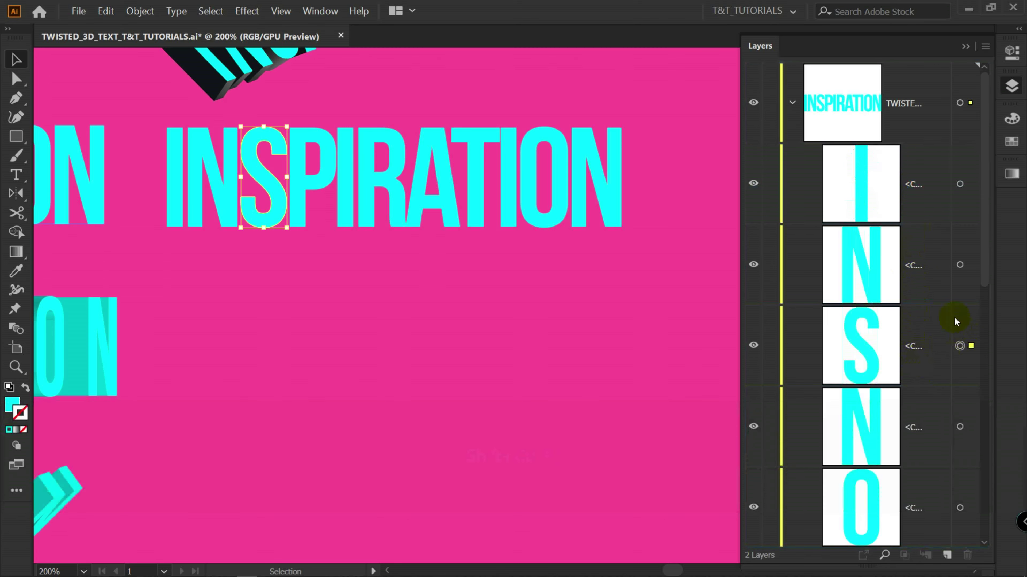
Bring the P and the second I forward so they follow the S in the stacking order
ctrl+click(311, 184)
key(ctrl+shift+bracketright)
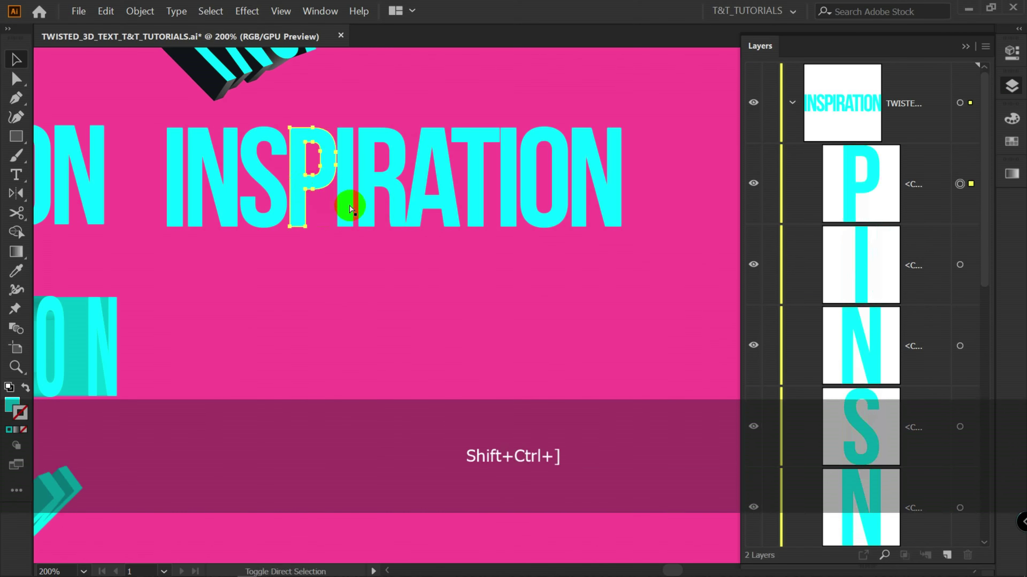
drag(917, 173, 929, 465)
ctrl+click(345, 174)
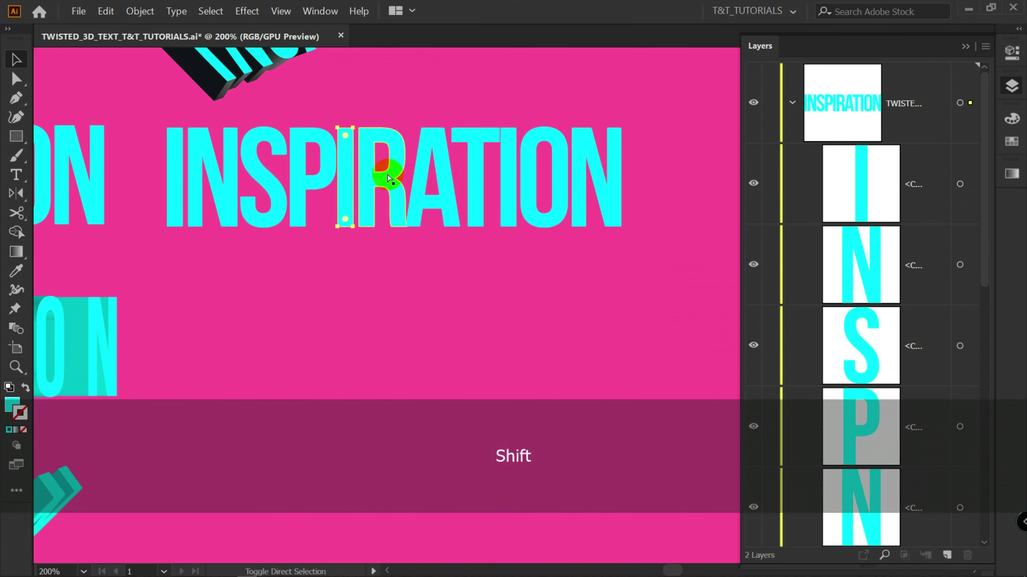
key(ctrl+shift+bracketright)
Raise the R in the stacking order until it sits directly beneath the second I
ctrl+click(368, 187)
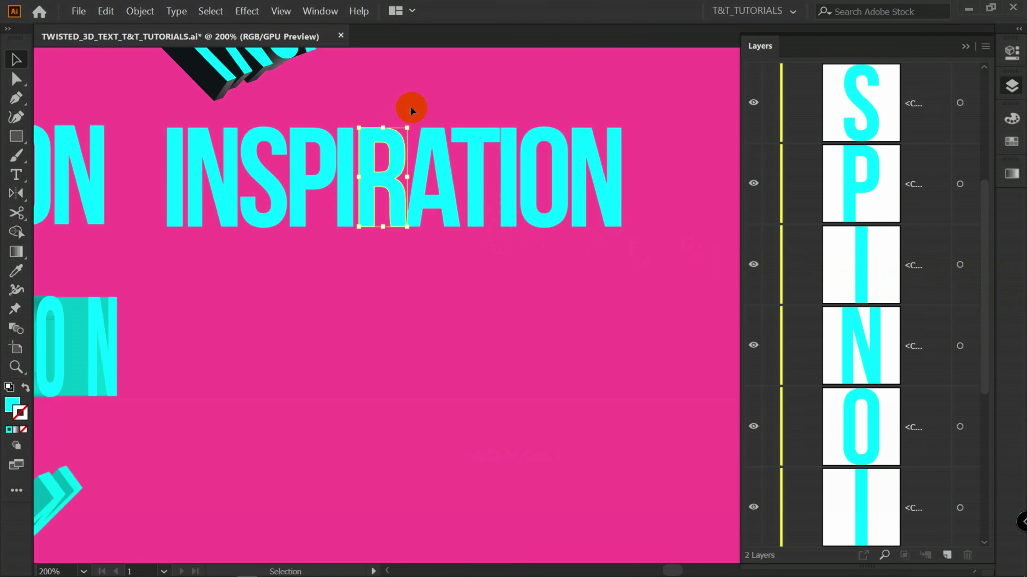
scroll(794, 291, down, 3)
key(ctrl)
key(ctrl+bracketright)
key(ctrl+bracketright)
key(ctrl+bracketright)
key(ctrl+bracketright)
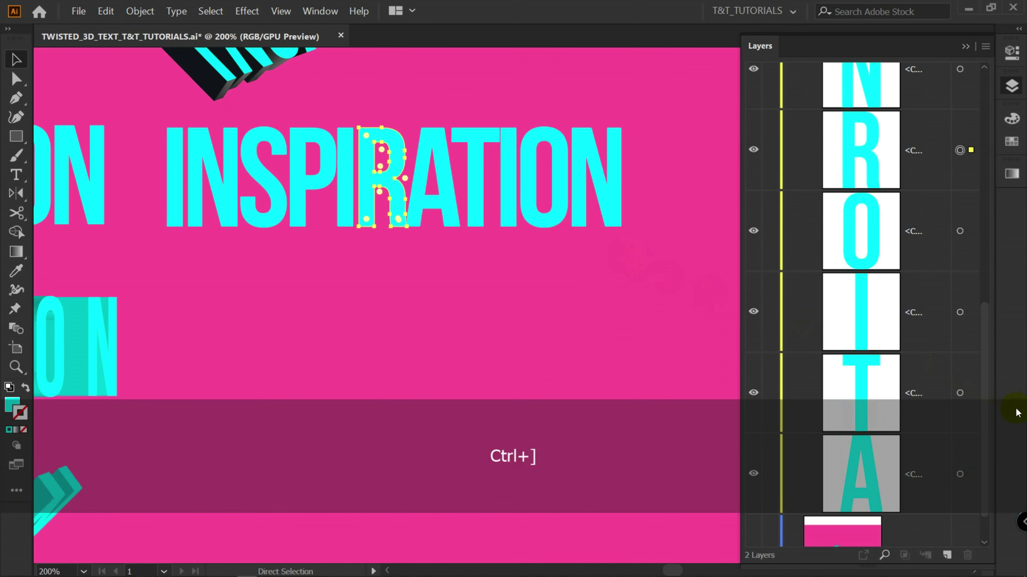
drag(987, 389, 987, 351)
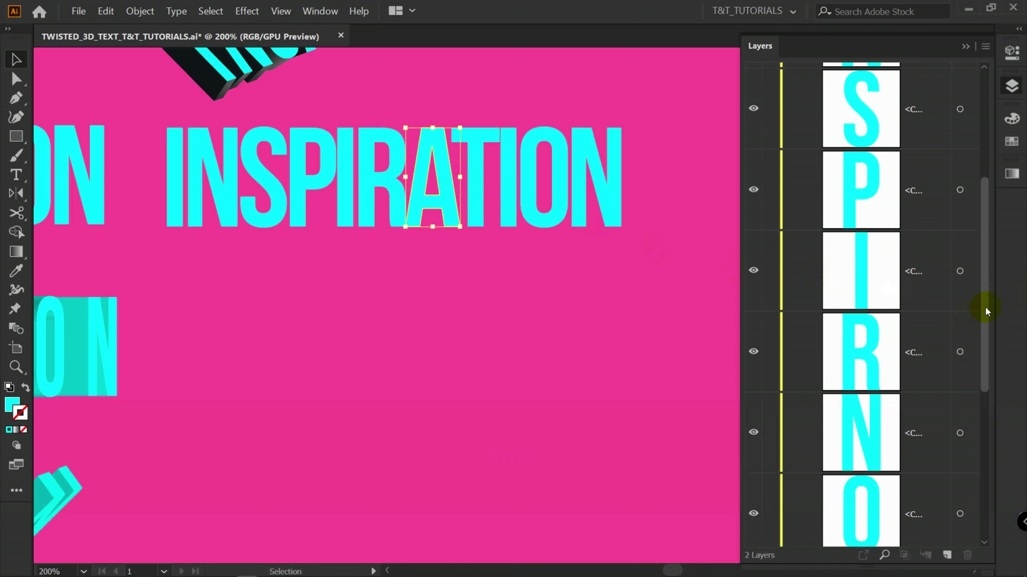
Raise the A in the stacking order until it sits directly beneath the R
drag(985, 306, 987, 414)
key(ctrl+bracketright)
key(ctrl+bracketright)
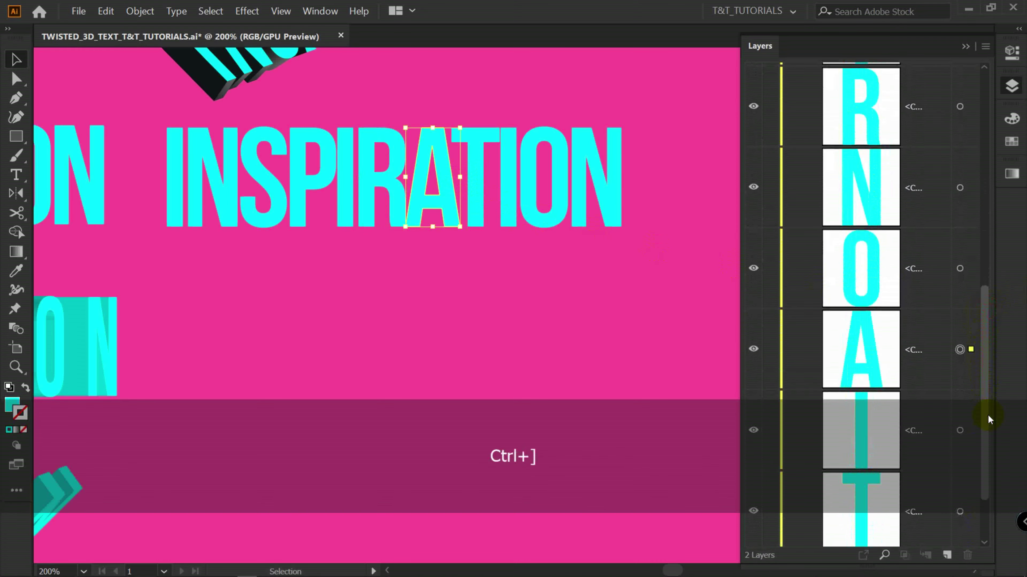
key(ctrl+bracketright)
key(ctrl+bracketright)
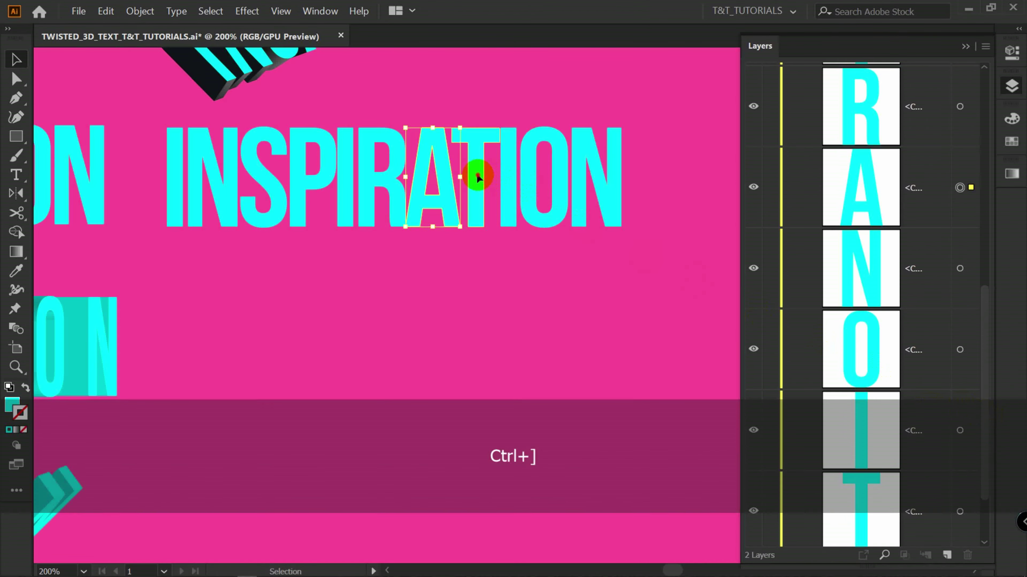
Raise the T and the third I so they follow the A in the stacking order
click(478, 177)
key(ctrl+bracketright)
key(ctrl+bracketright)
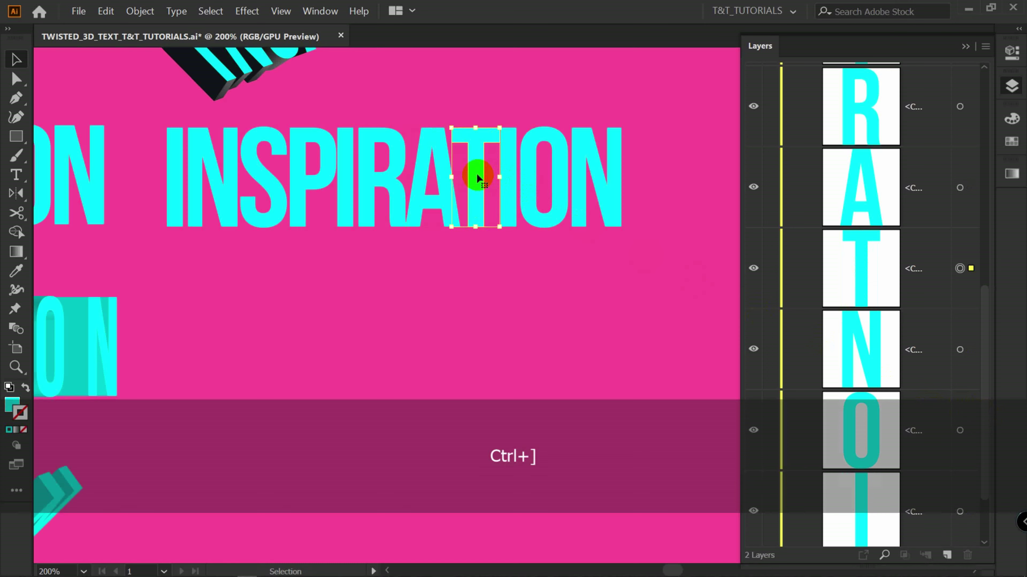
click(510, 179)
key(ctrl+bracketright)
key(ctrl+bracketright)
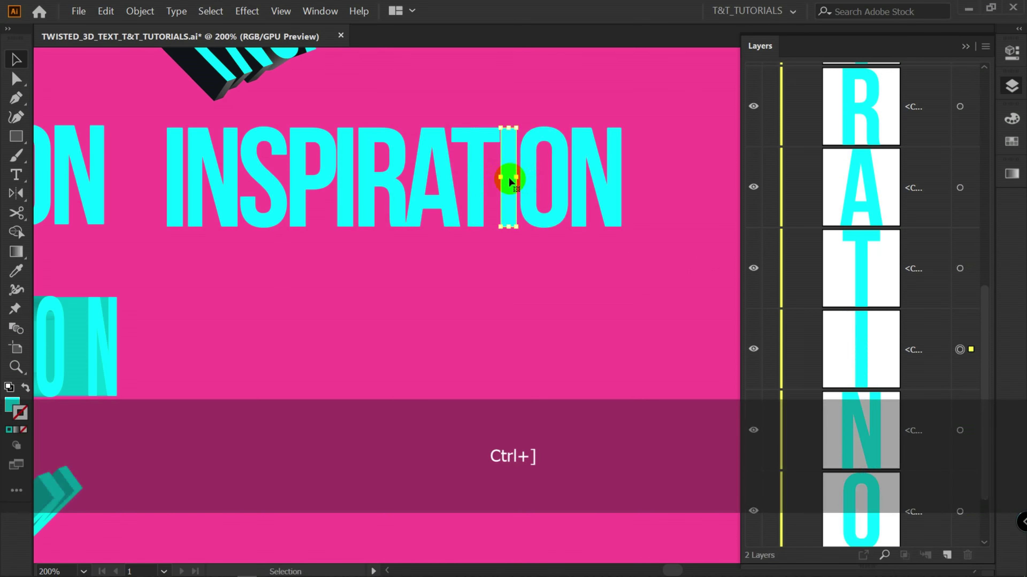
Raise the O above the final N in the stacking order and deselect the letters
click(554, 187)
key(ctrl+bracketright)
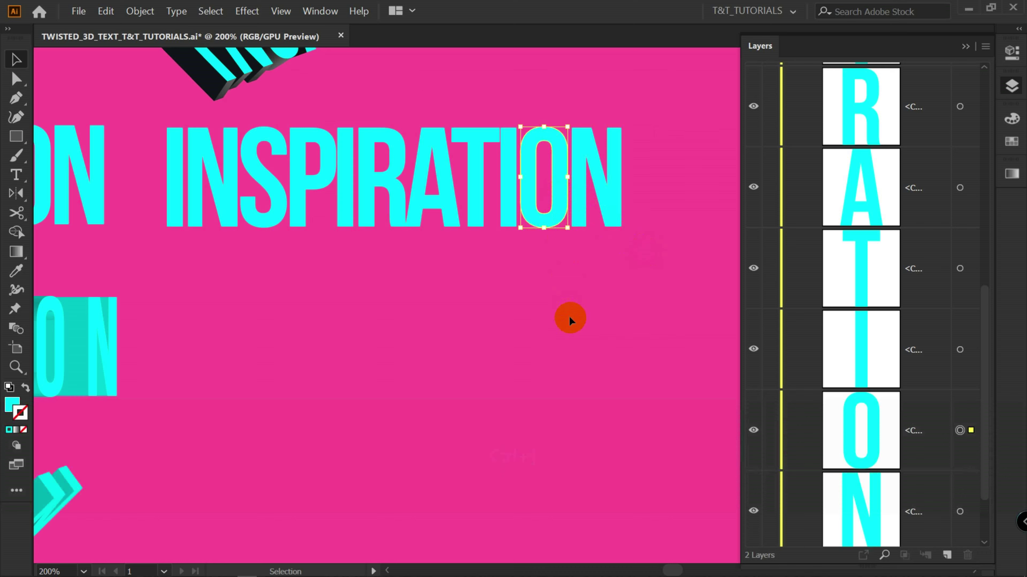
click(573, 350)
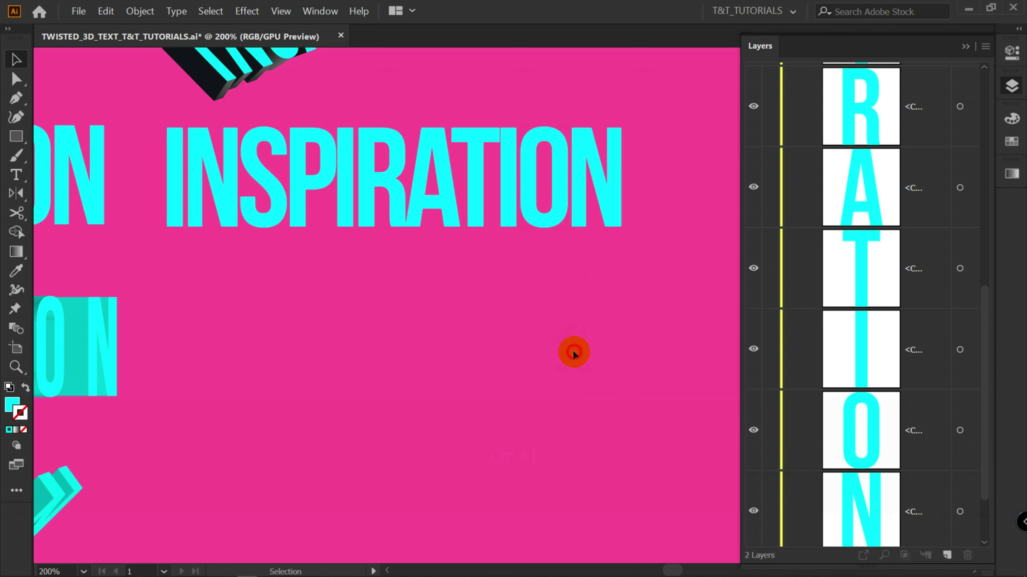
key(ctrl)
key(ctrl+bracketleft)
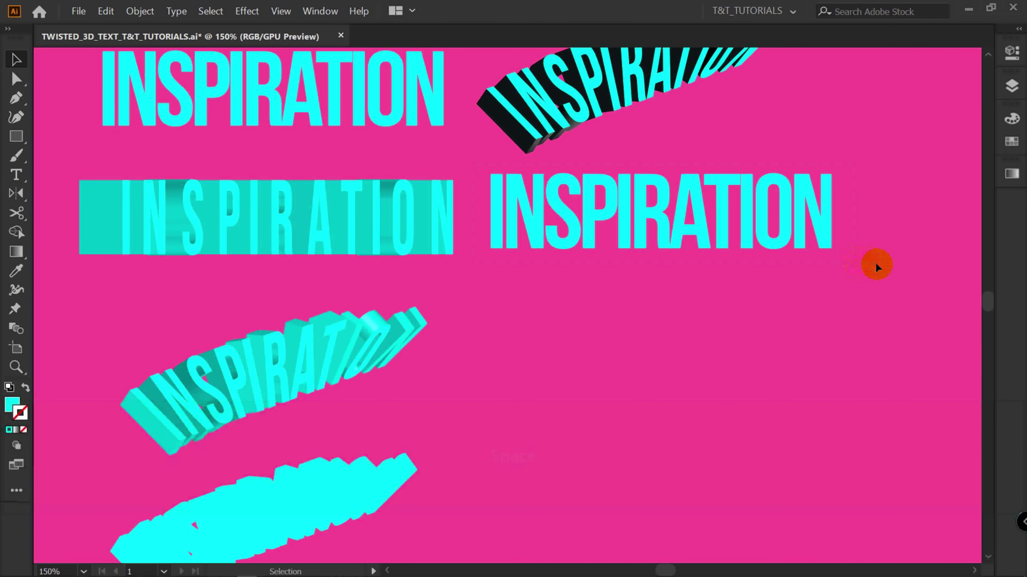
Start a 3D Extrude & Bevel effect on all the letters of the flat INSPIRATION word, with the preview turned on
drag(877, 266, 876, 267)
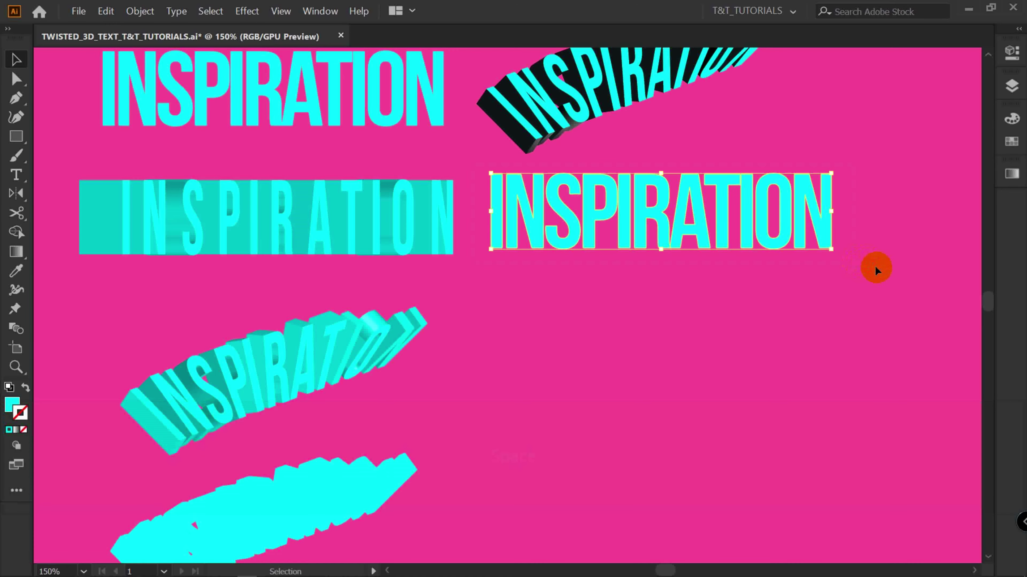
key(space)
drag(783, 243, 463, 293)
click(251, 12)
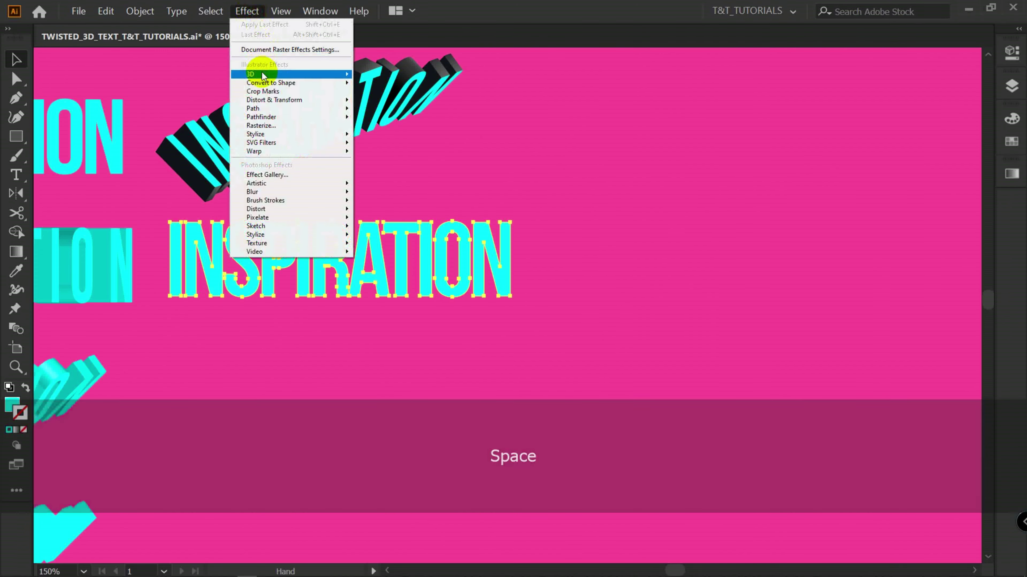
mouse_move(259, 74)
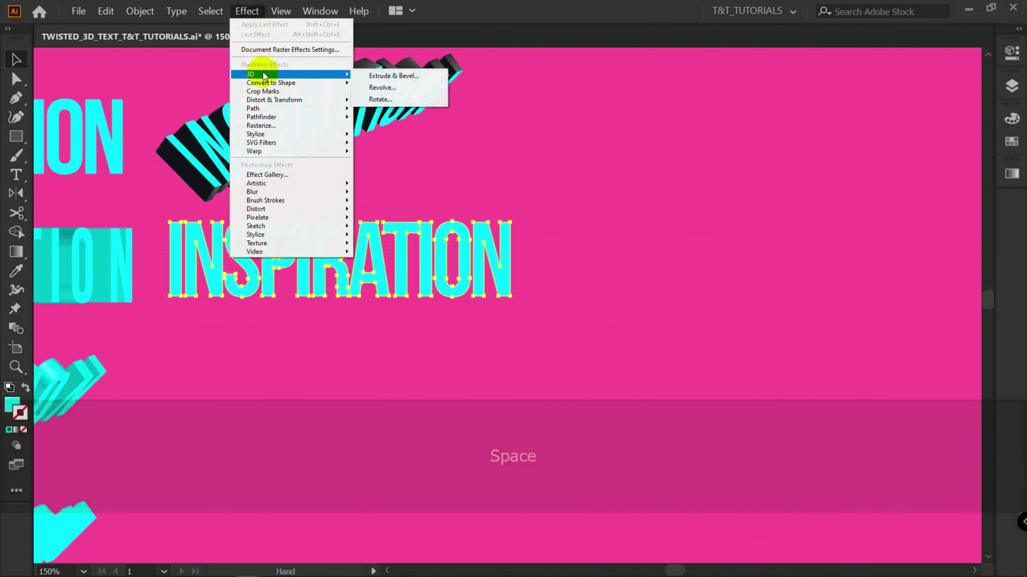
click(425, 76)
click(690, 342)
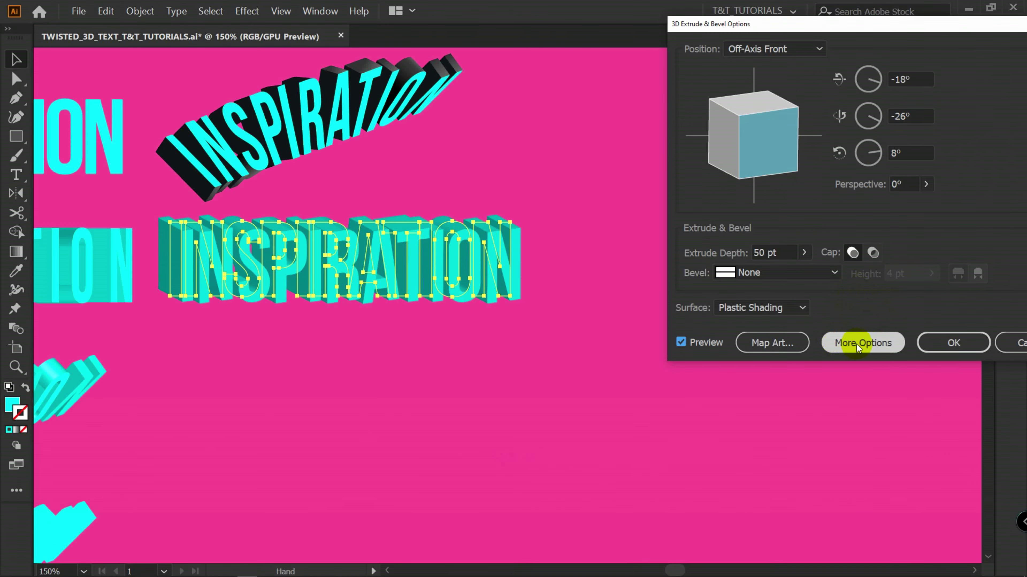
Expand the effect's lighting options, shift the light near the upper edge of the shading sphere and keep Plastic Shading as the surface
click(851, 342)
click(874, 340)
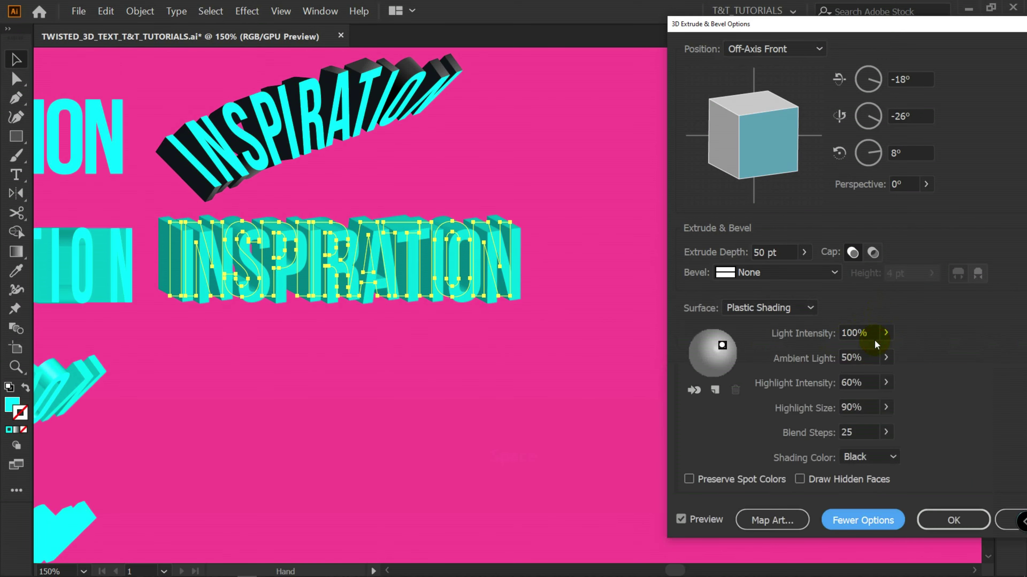
drag(720, 341, 722, 345)
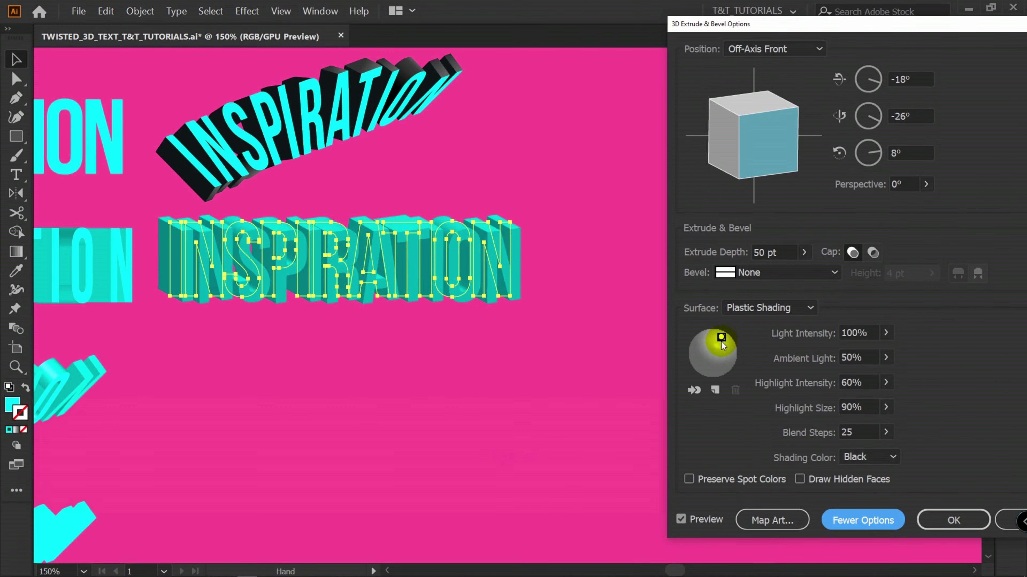
click(717, 389)
click(783, 309)
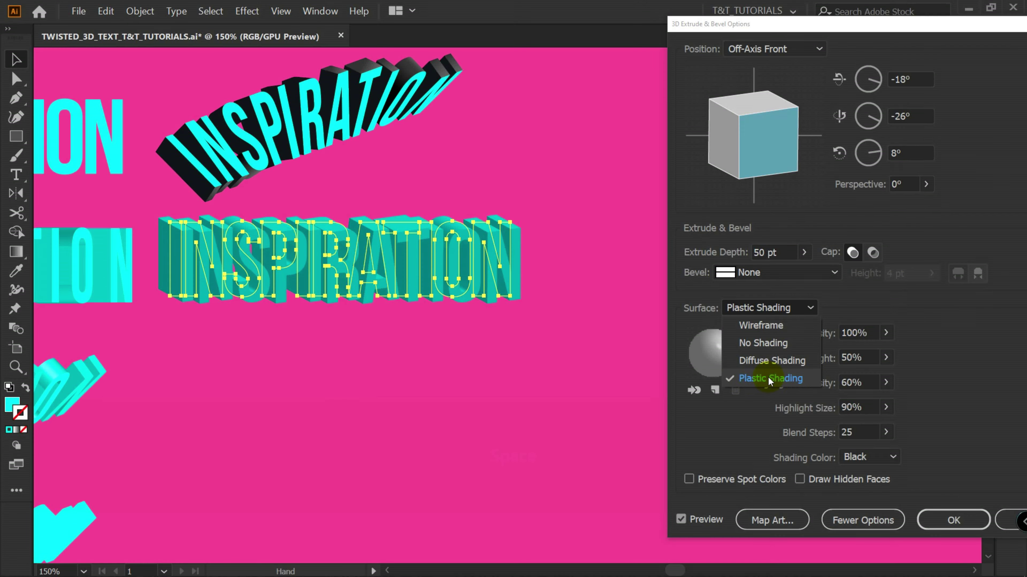
click(810, 309)
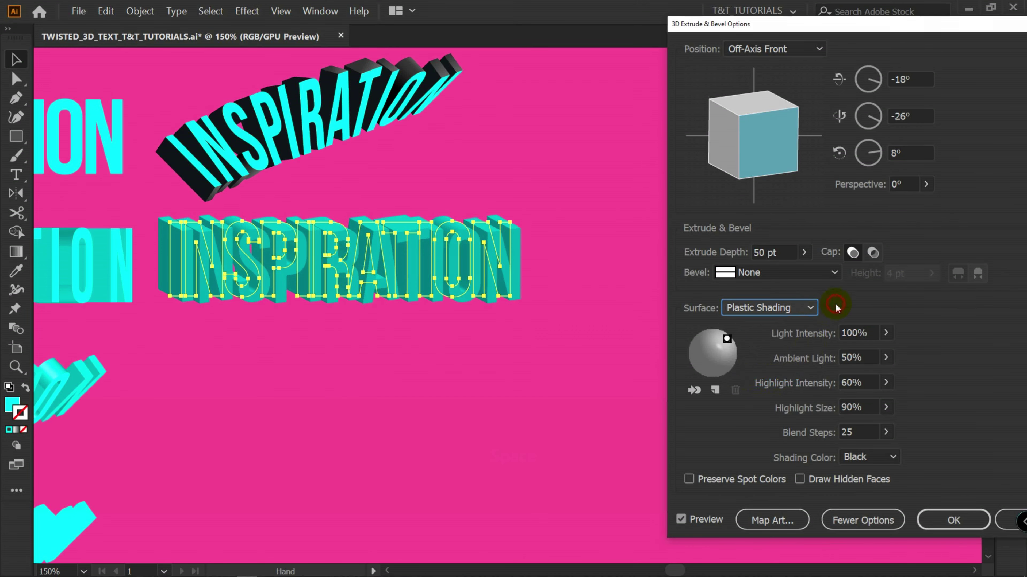
Add a second light near the lower edge of the shading sphere and set the ambient light to 65%
click(717, 390)
mouse_move(712, 358)
mouse_down()
mouse_move(704, 356)
mouse_move(706, 369)
mouse_move(724, 370)
mouse_up()
click(885, 358)
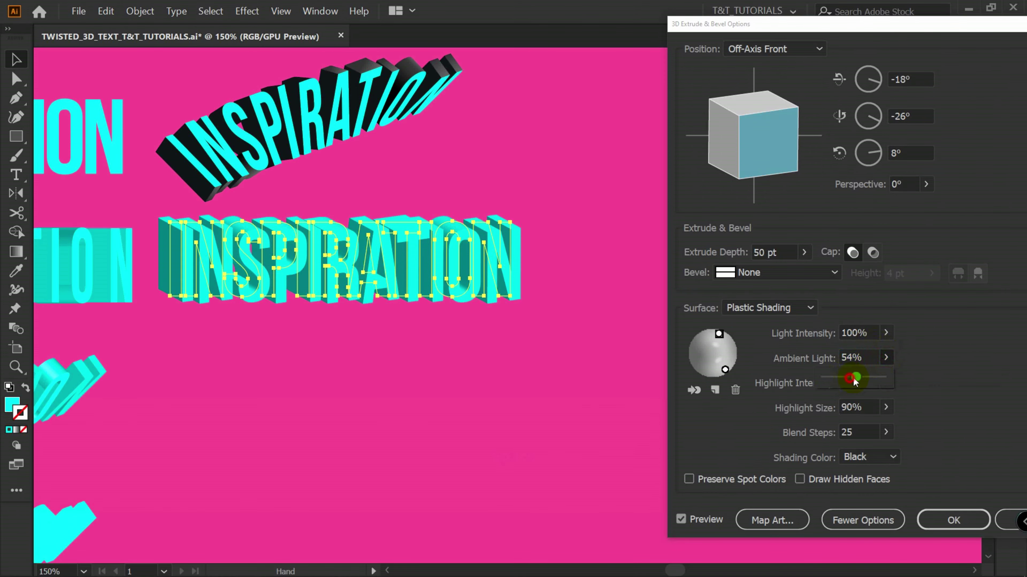
drag(856, 382, 861, 382)
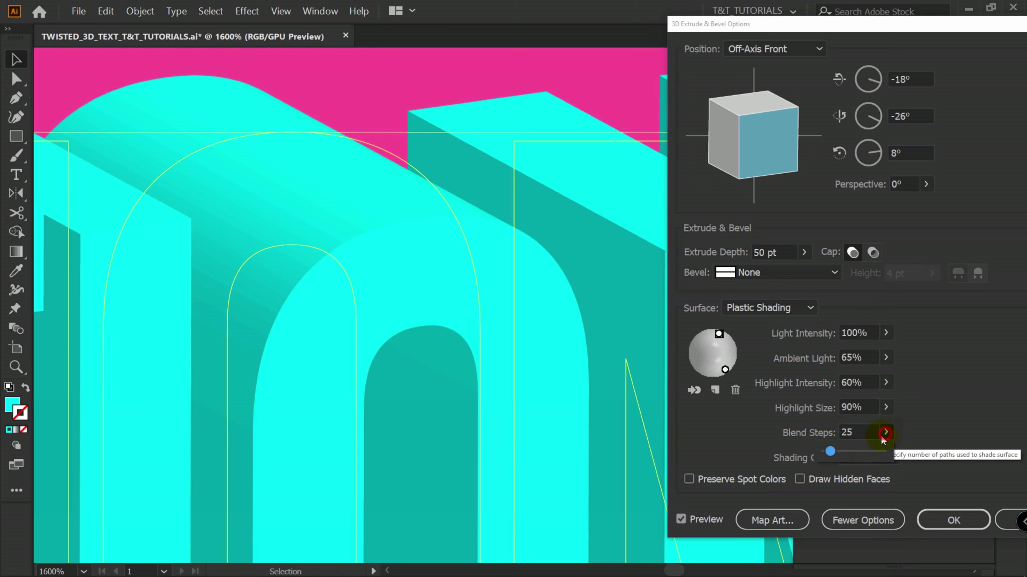
Reduce the blend steps to 0 to examine the shading on the curved faces
click(885, 432)
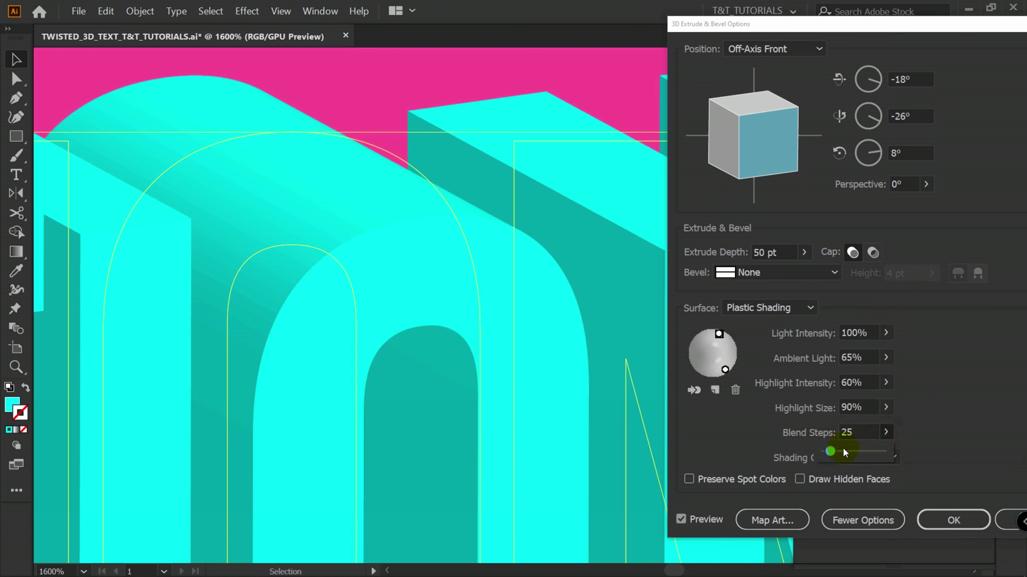
drag(830, 450, 827, 450)
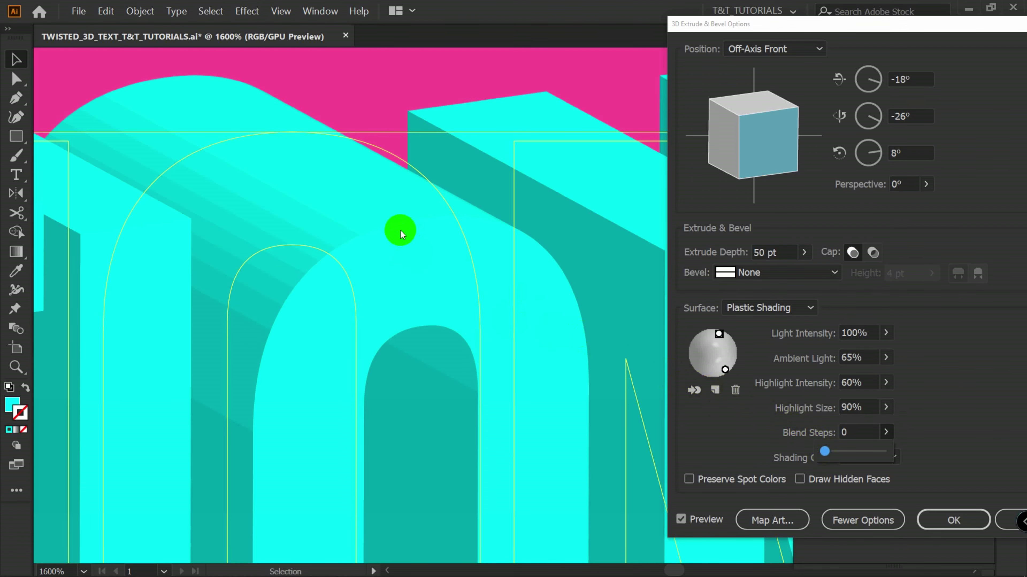
click(848, 431)
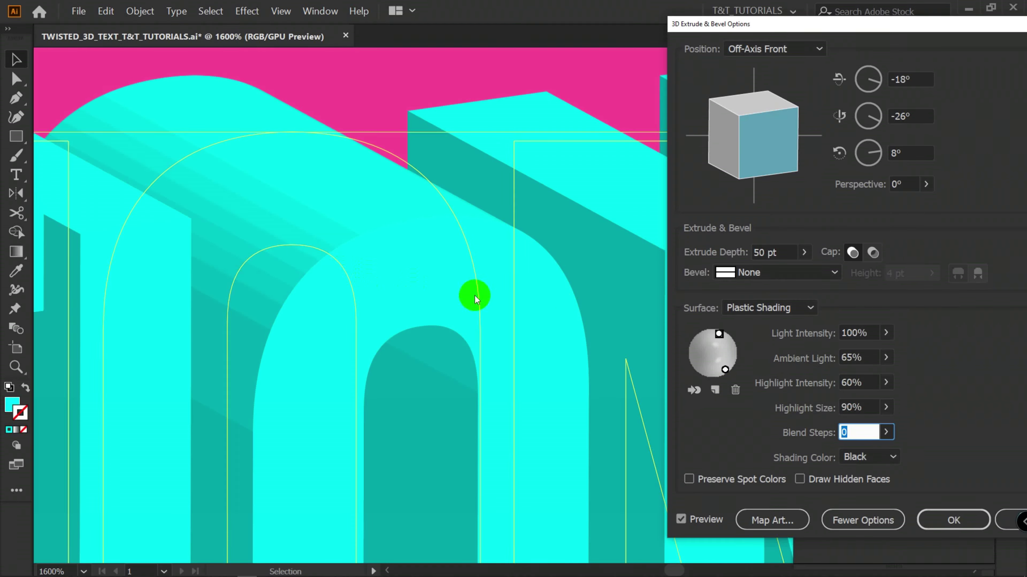
Set the blend steps to 82 and the extrude depth to 25 pt, and apply the effect
click(888, 432)
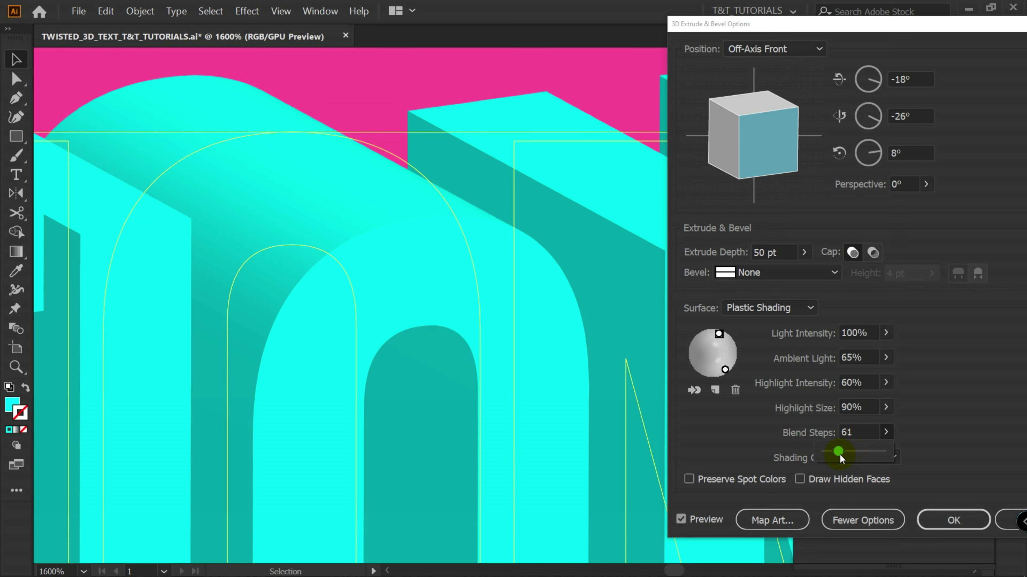
drag(840, 455, 844, 457)
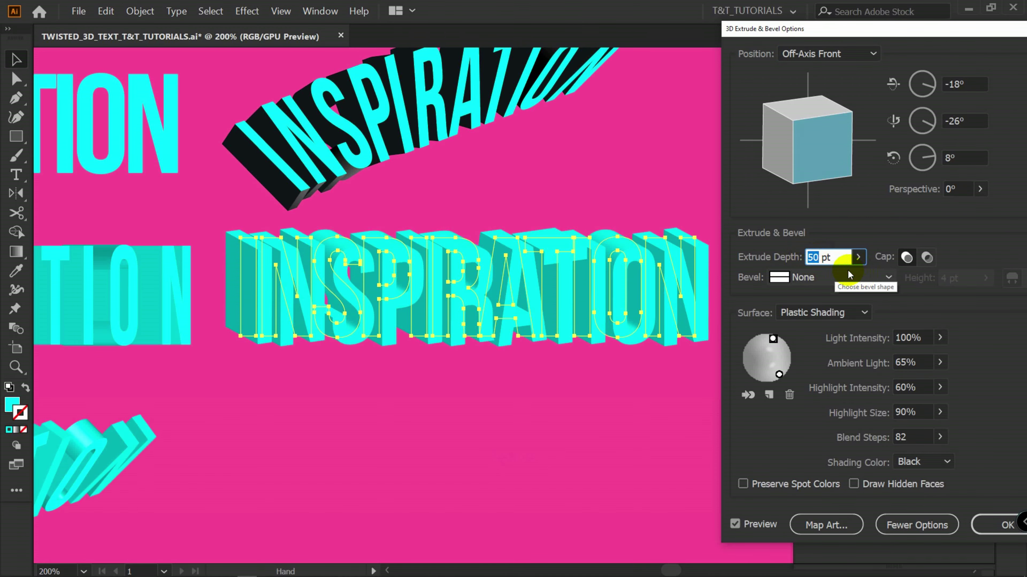
text(25)
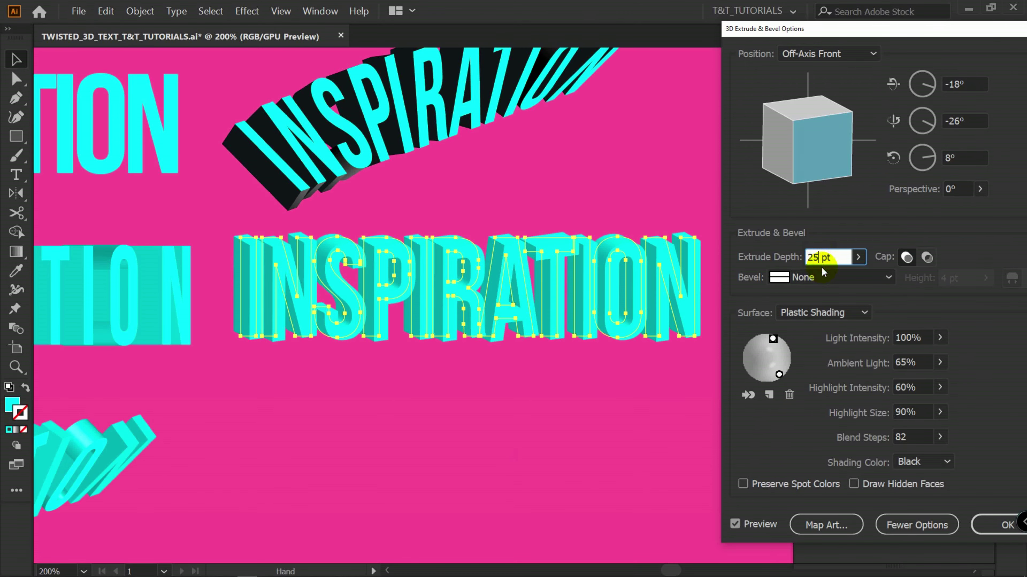
drag(892, 32, 750, 31)
click(849, 524)
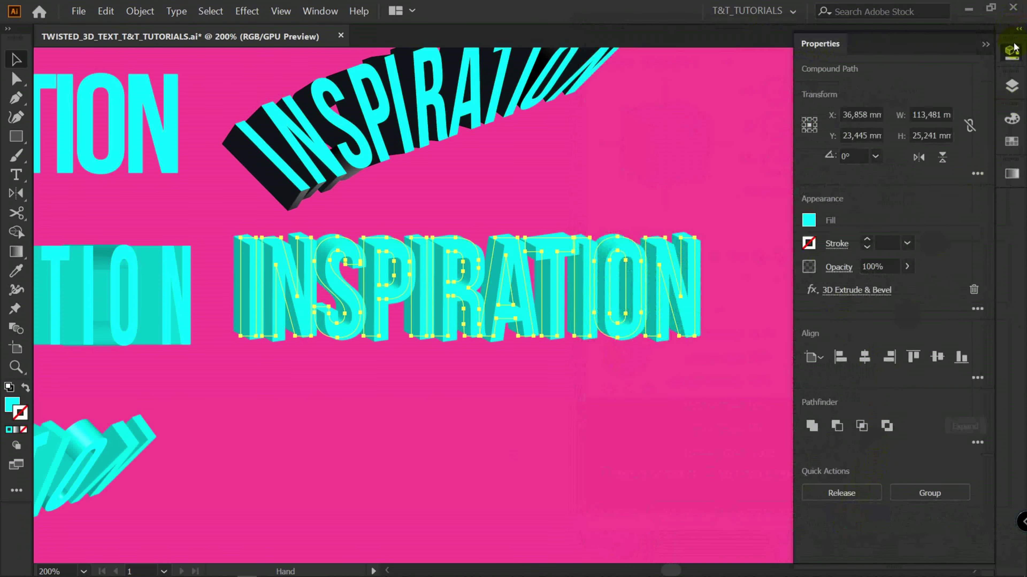
Reopen the letters' applied 3D Extrude & Bevel settings, turn on the preview and keep the lettering in view
click(1012, 57)
click(1015, 56)
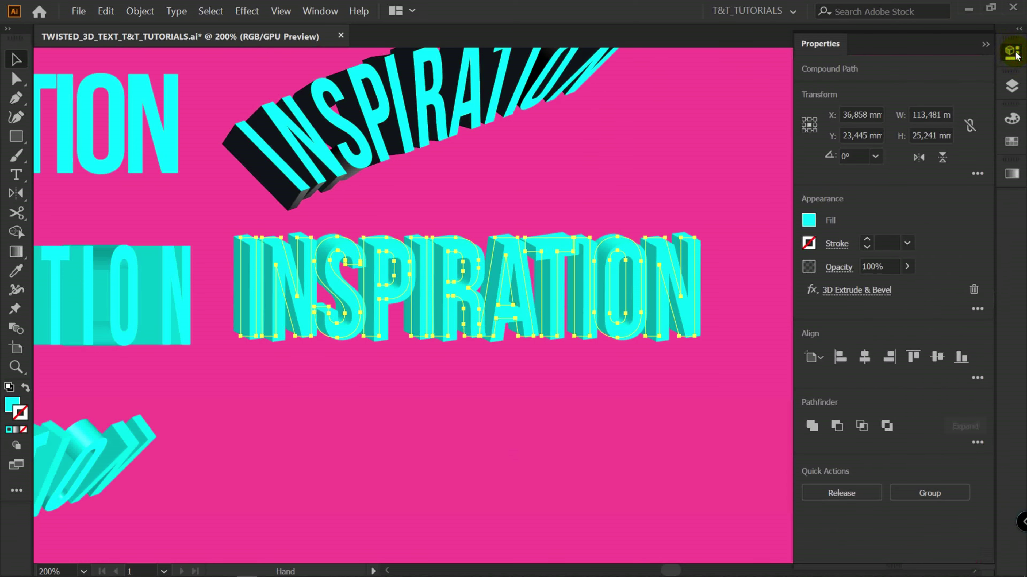
click(844, 290)
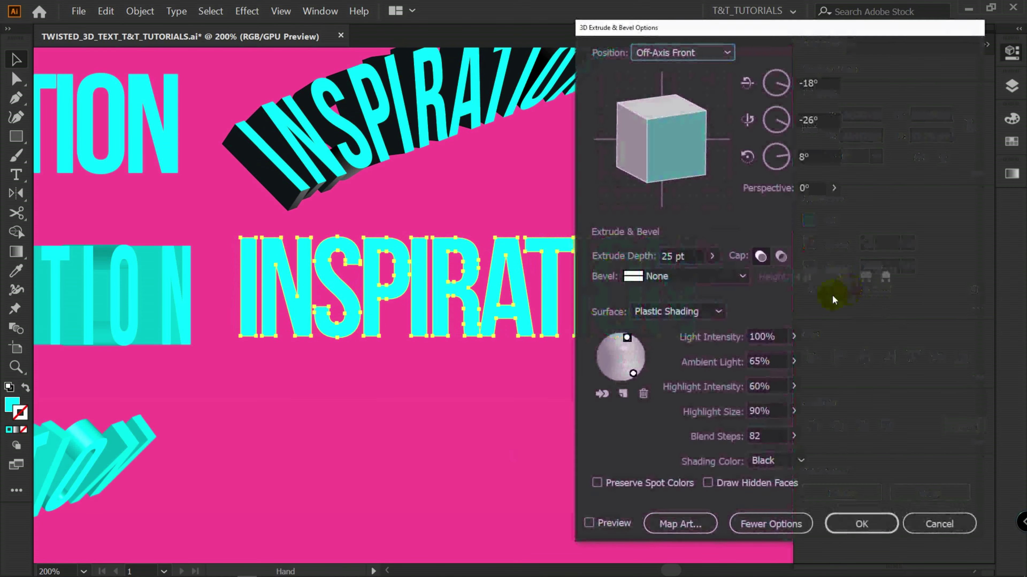
click(590, 523)
drag(755, 39, 874, 43)
click(831, 260)
drag(767, 279, 784, 279)
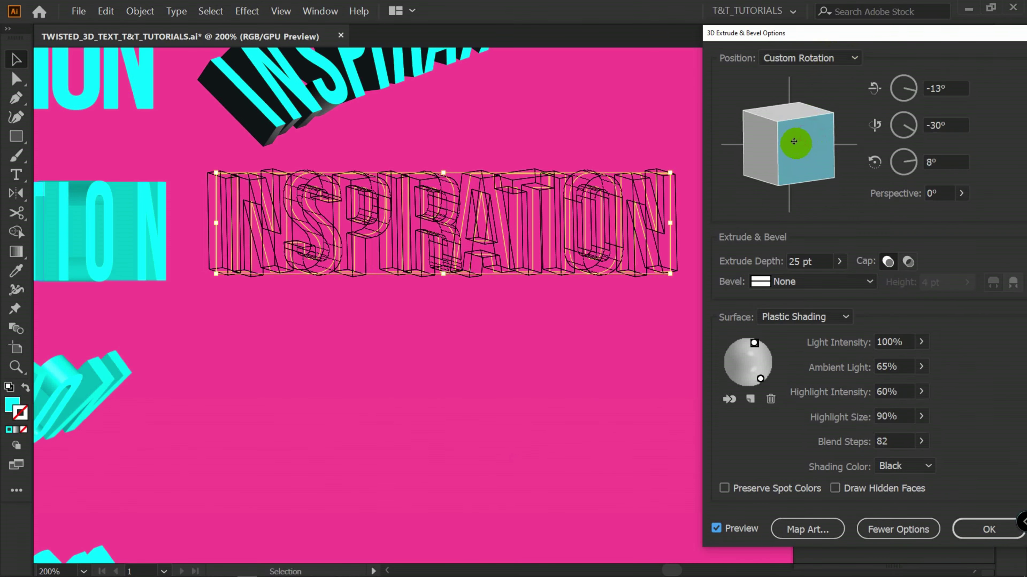
Try several custom rotations of the extruded letters with the orientation cube, resetting to the Front position in between
drag(793, 142, 738, 154)
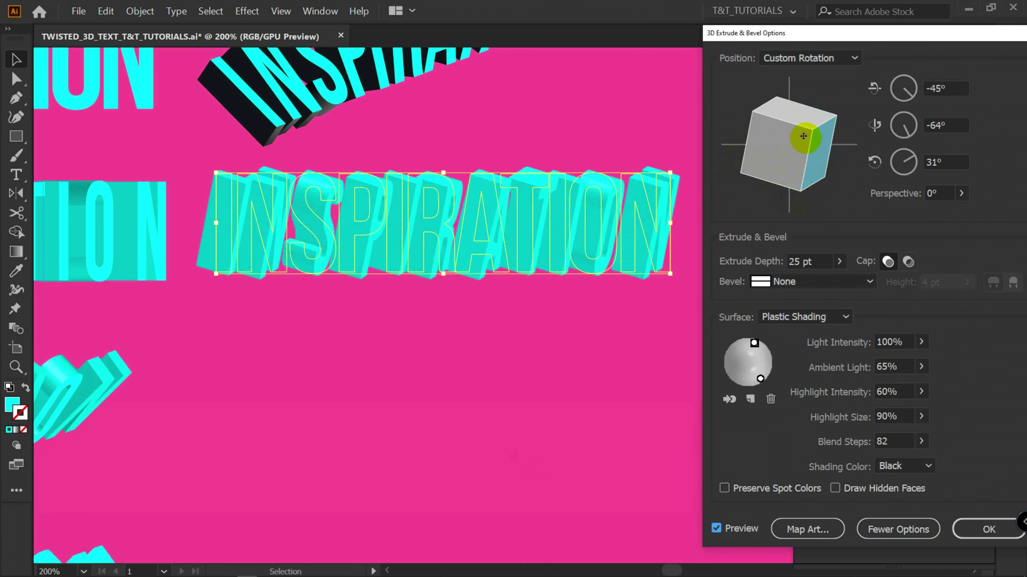
drag(803, 132, 807, 165)
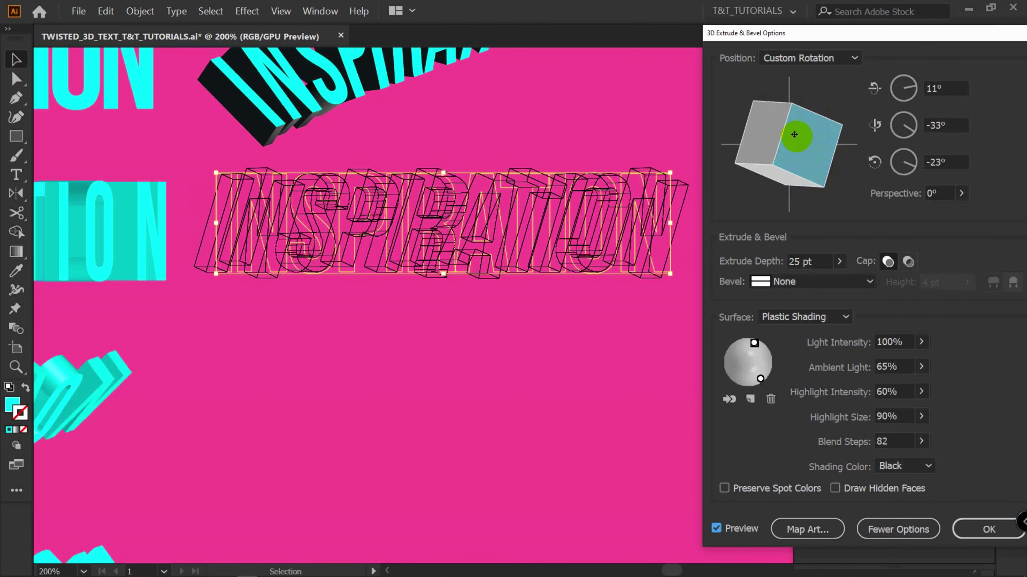
click(851, 62)
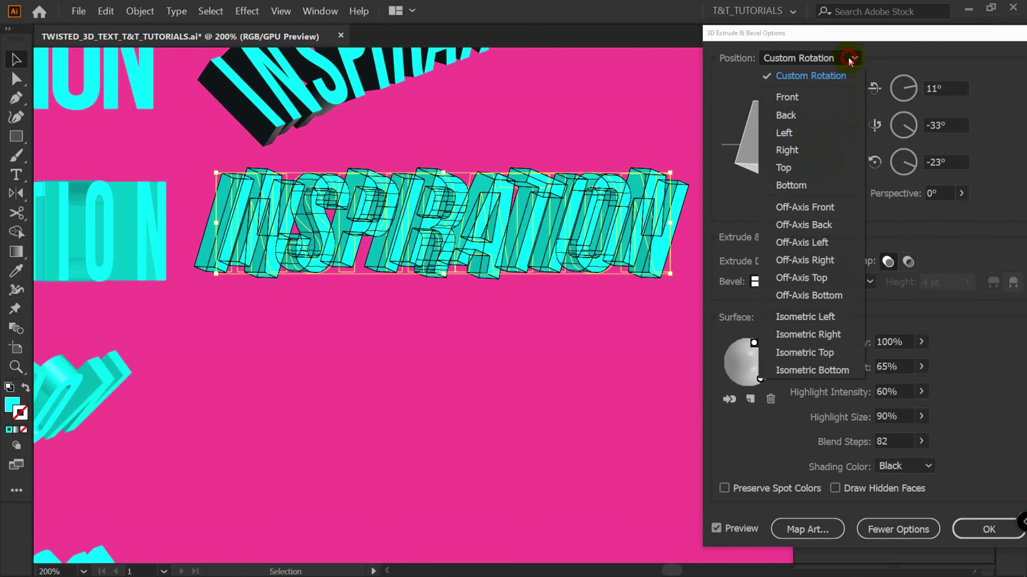
click(812, 99)
drag(822, 127, 767, 152)
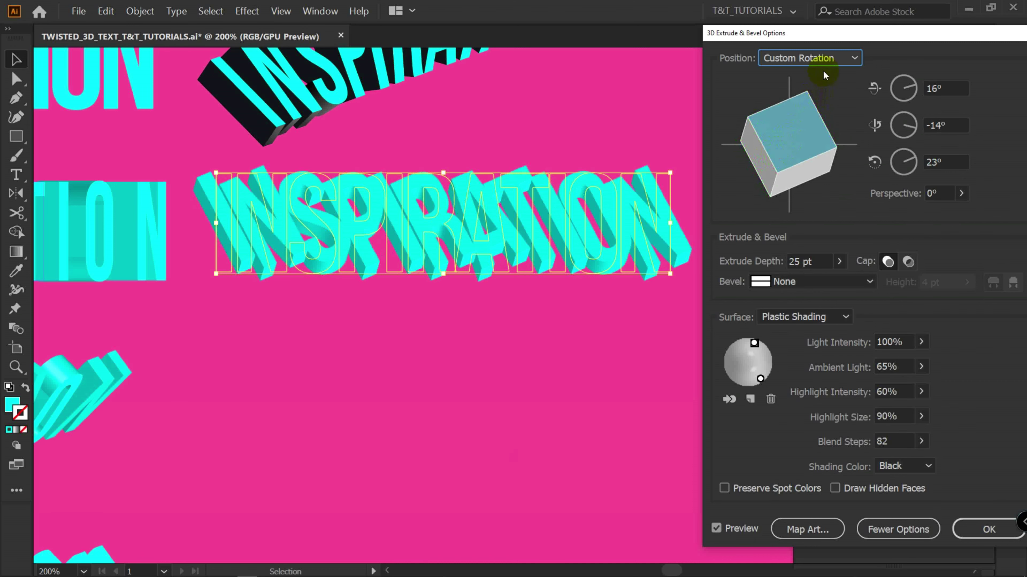
Reset the position to Front, set the X, Y and Z rotations to -20°, -52° and 20°, and apply the effect
click(834, 58)
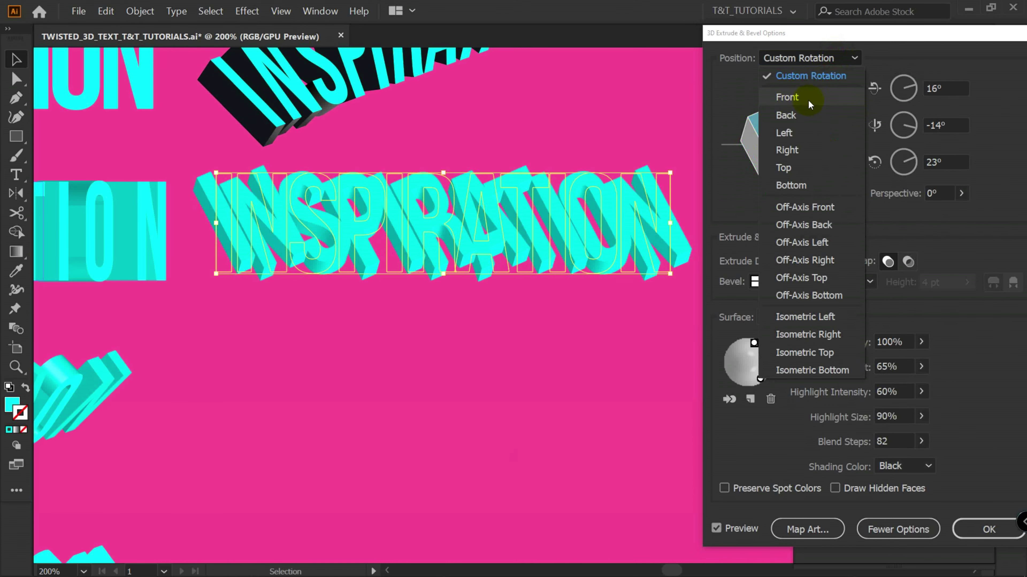
click(816, 94)
mouse_move(818, 118)
mouse_down()
mouse_move(801, 114)
mouse_move(825, 132)
mouse_up()
click(961, 95)
click(941, 123)
click(938, 162)
click(946, 88)
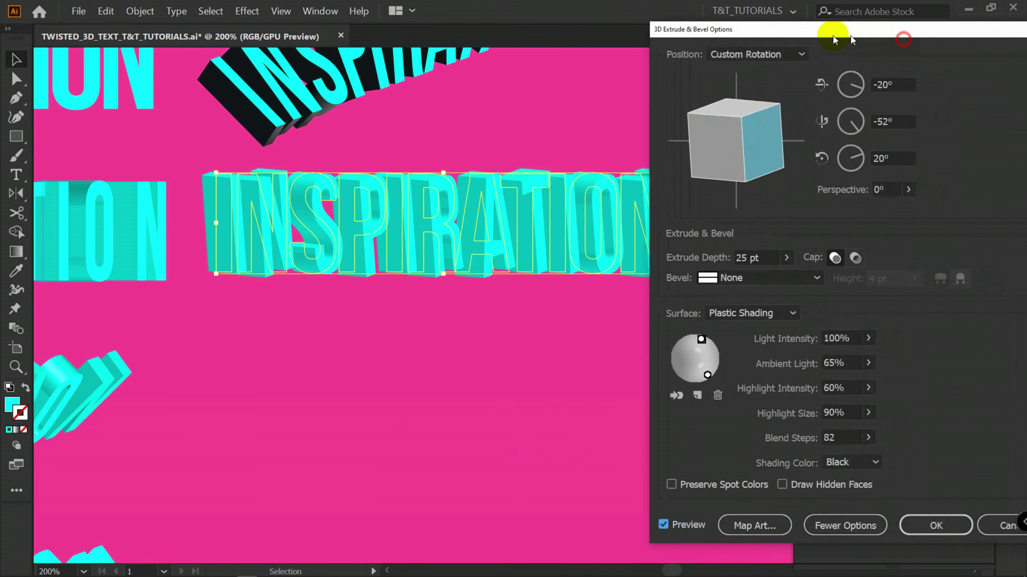
click(909, 518)
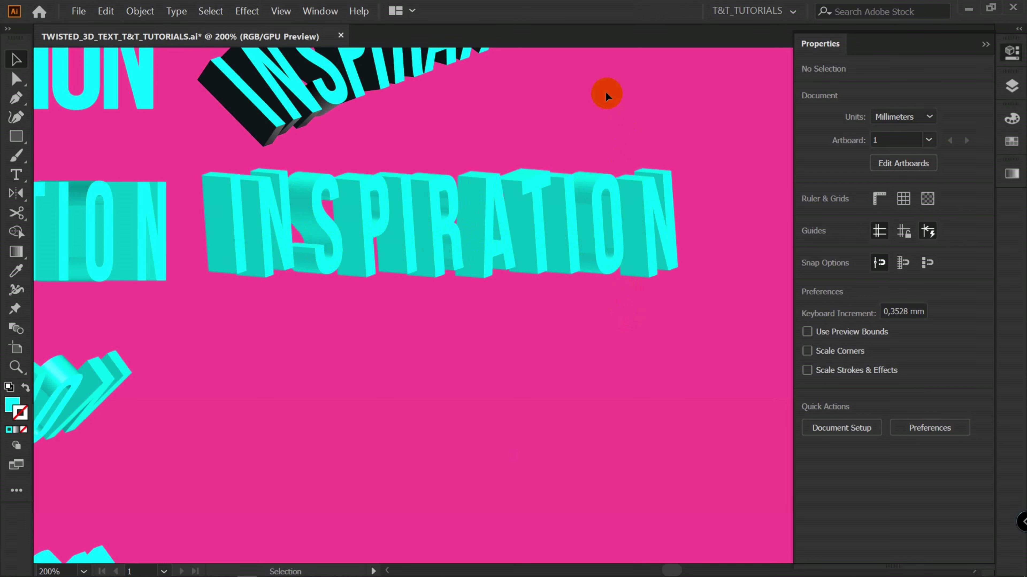
Show the rulers and add a horizontal guide below the extruded INSPIRATION word, rotated by 20°
drag(594, 120, 635, 128)
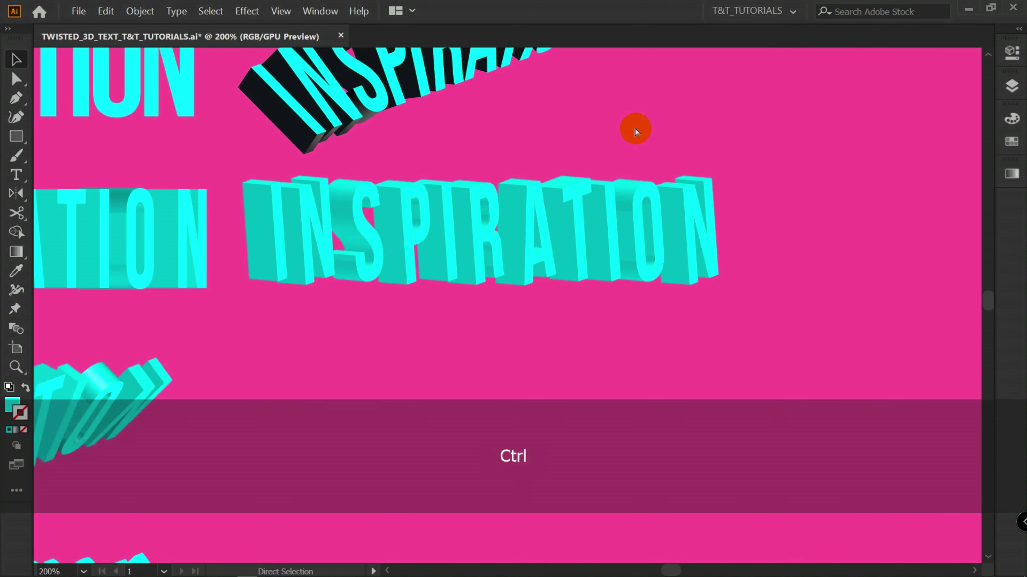
key(ctrl+r)
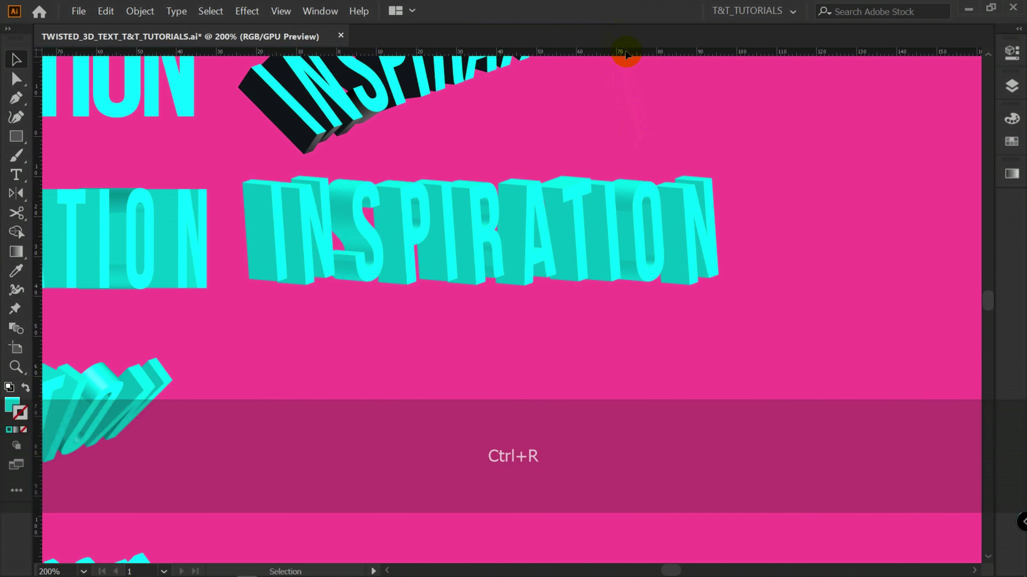
drag(627, 52, 626, 55)
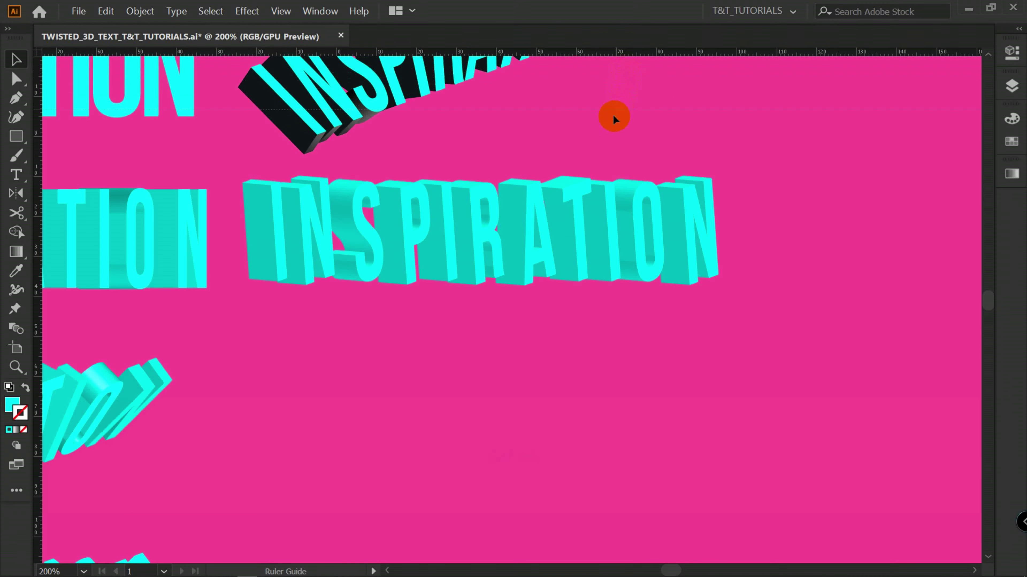
drag(598, 306, 598, 341)
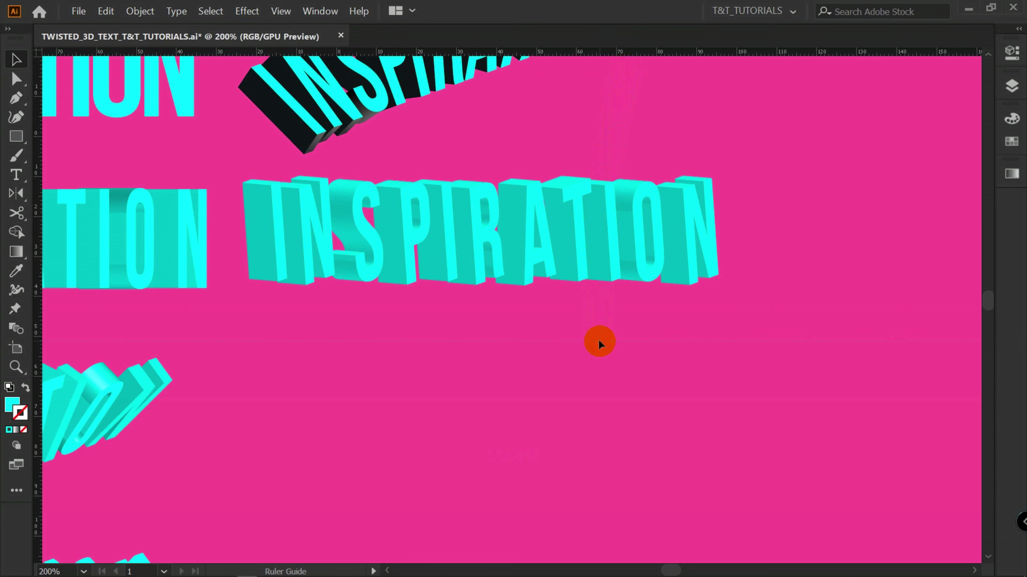
click(1012, 54)
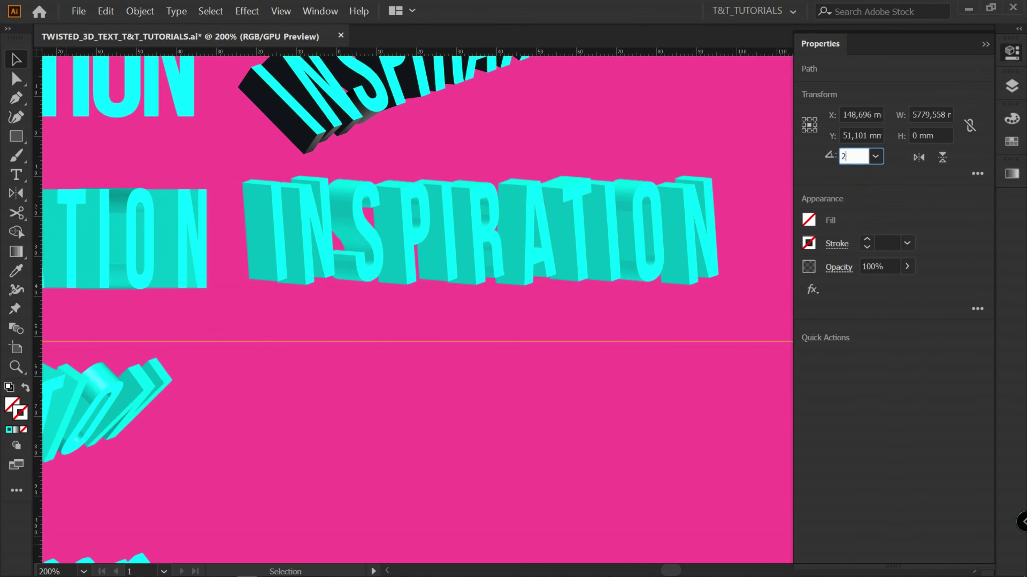
key(Return)
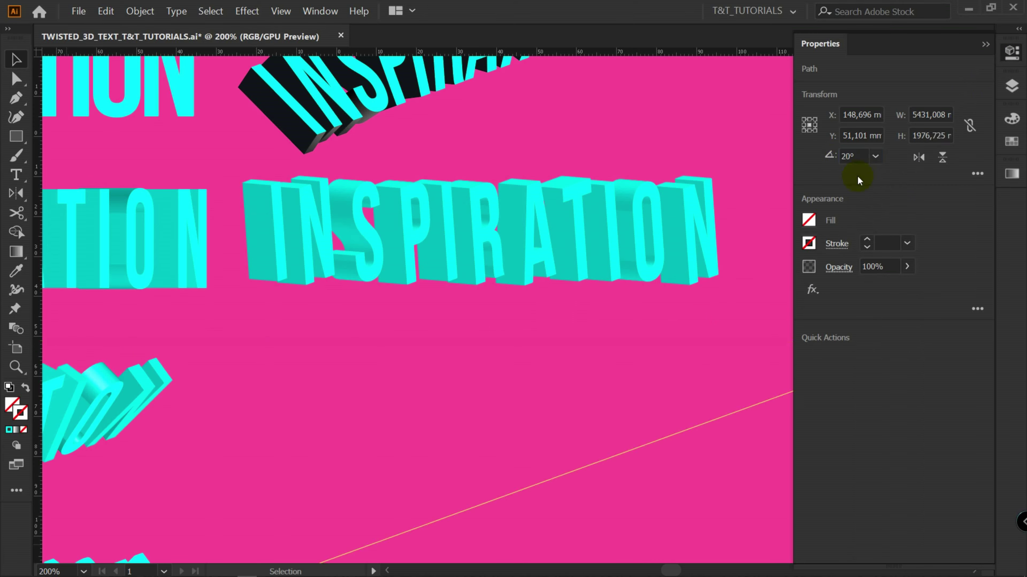
Move the last letters of INSPIRATION, from N back to A, so their bases rest on the slanted guide with even spacing
drag(637, 224, 668, 259)
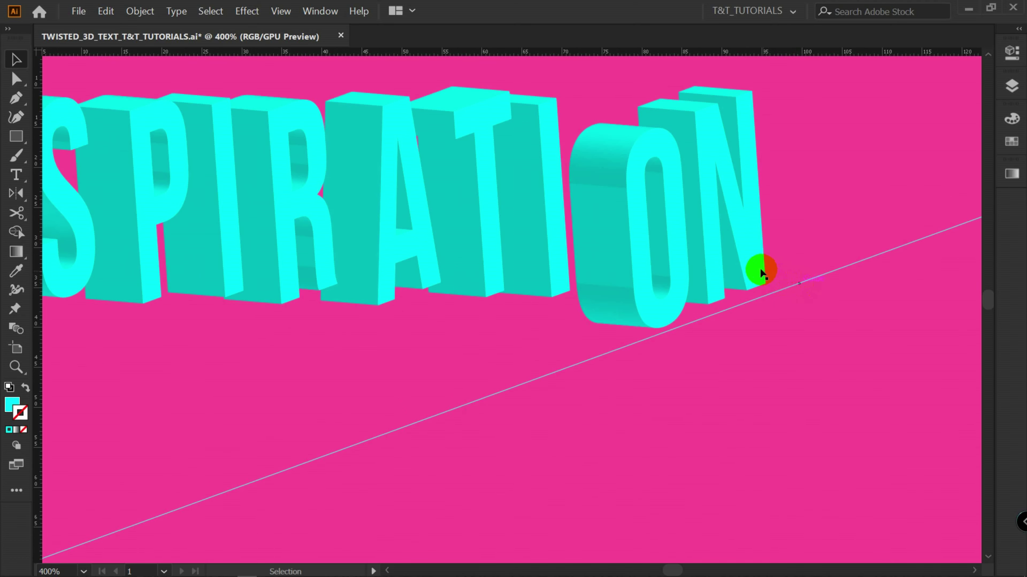
click(554, 229)
drag(555, 228, 601, 285)
click(627, 308)
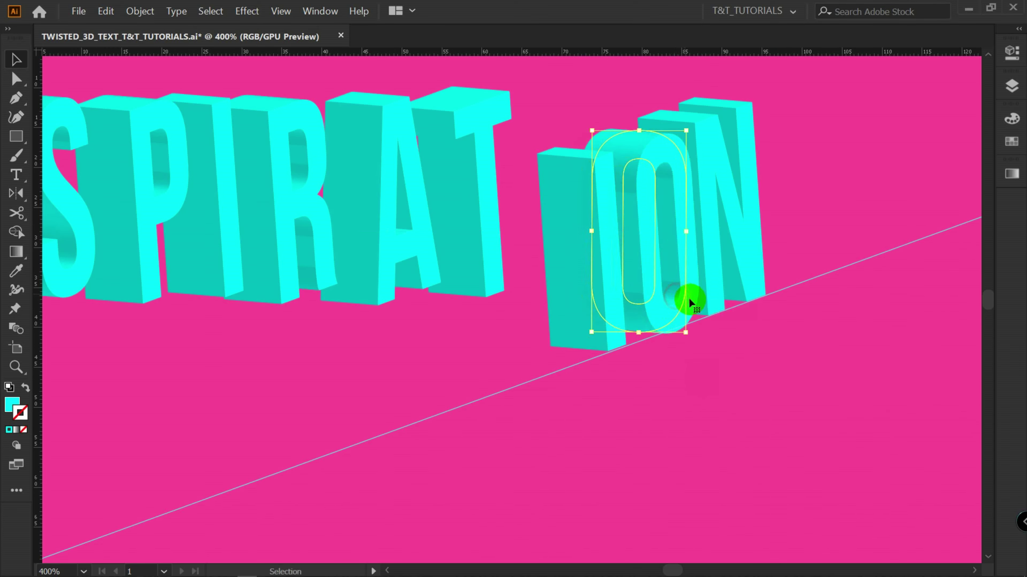
drag(578, 385, 591, 332)
drag(495, 223, 541, 276)
drag(414, 201, 499, 349)
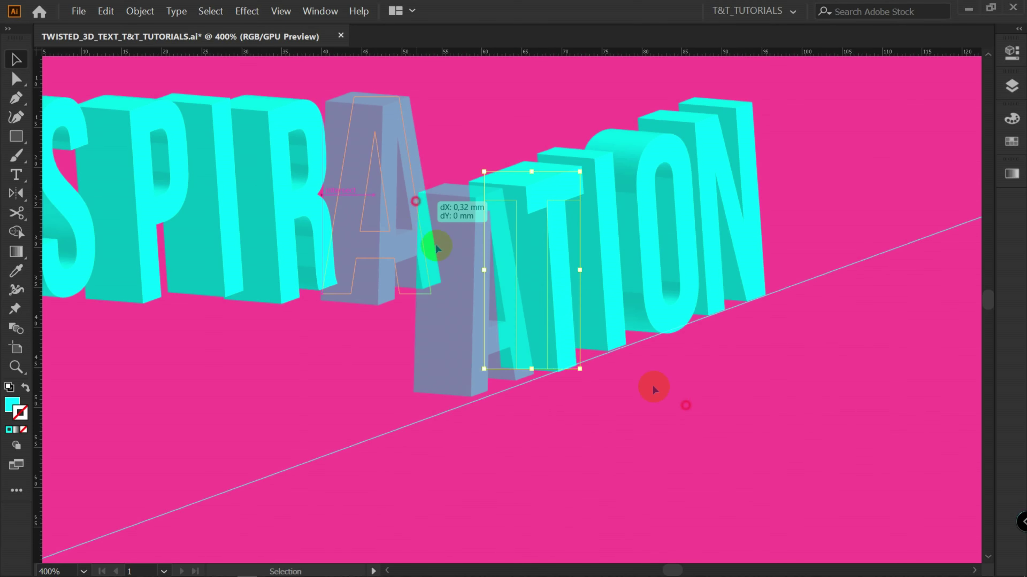
Move the remaining letters R, I, P, S, N and the first I down along the slanted guide to complete the word
drag(304, 217, 797, 285)
drag(133, 349, 576, 176)
drag(555, 305, 546, 245)
drag(515, 153, 668, 307)
drag(757, 424, 691, 421)
click(711, 421)
drag(597, 328, 580, 316)
drag(520, 330, 498, 316)
drag(430, 293, 431, 342)
drag(342, 317, 347, 399)
drag(244, 305, 246, 429)
Fine-tune the positions of the S, first N and R so their bases meet the slanted guide
click(612, 529)
scroll(356, 449, up, 3)
drag(618, 295, 617, 280)
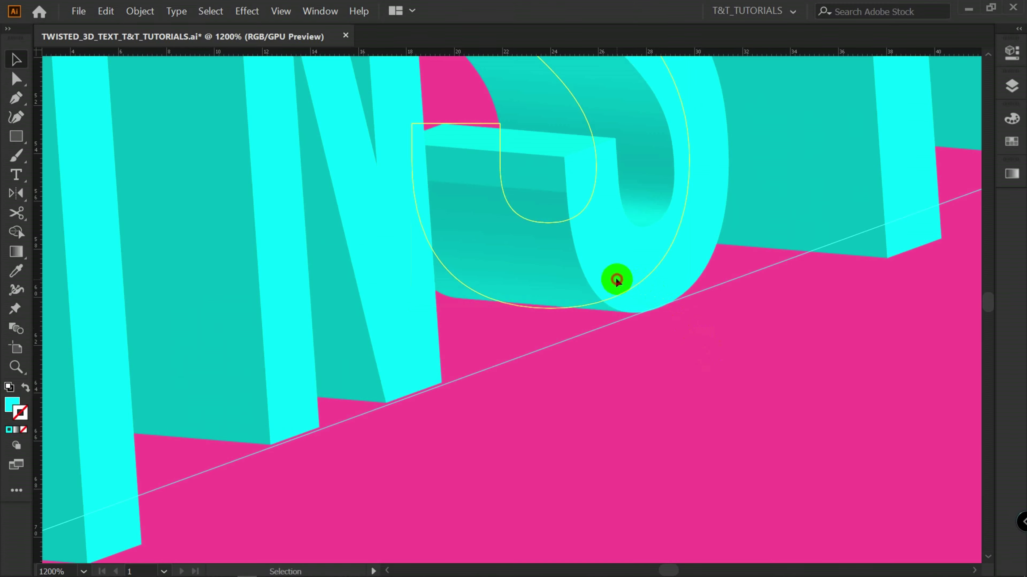
scroll(303, 403, up, 1)
scroll(295, 397, down, 1)
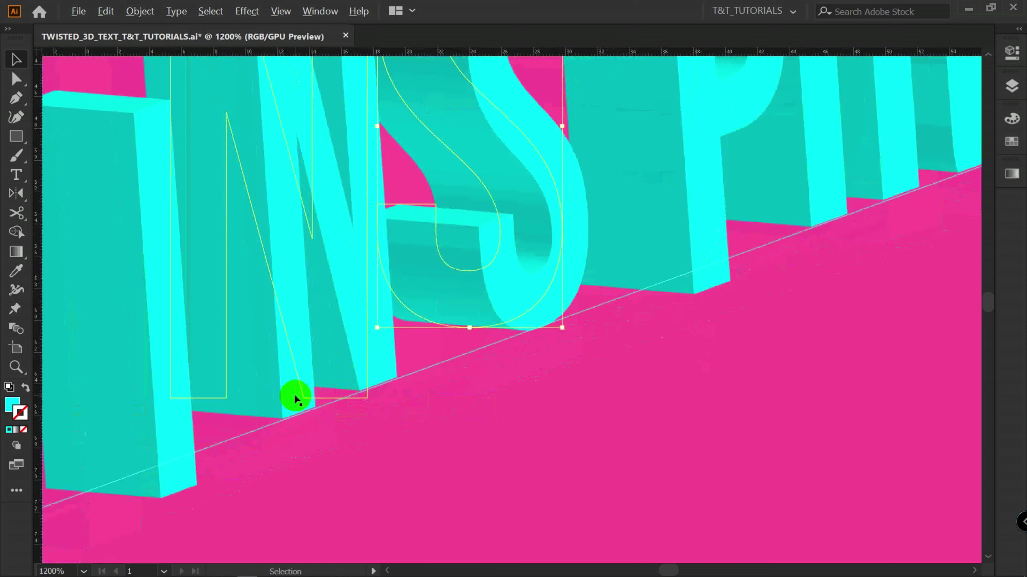
click(297, 379)
drag(366, 481, 632, 409)
drag(413, 365, 413, 341)
drag(586, 290, 547, 349)
drag(514, 319, 532, 334)
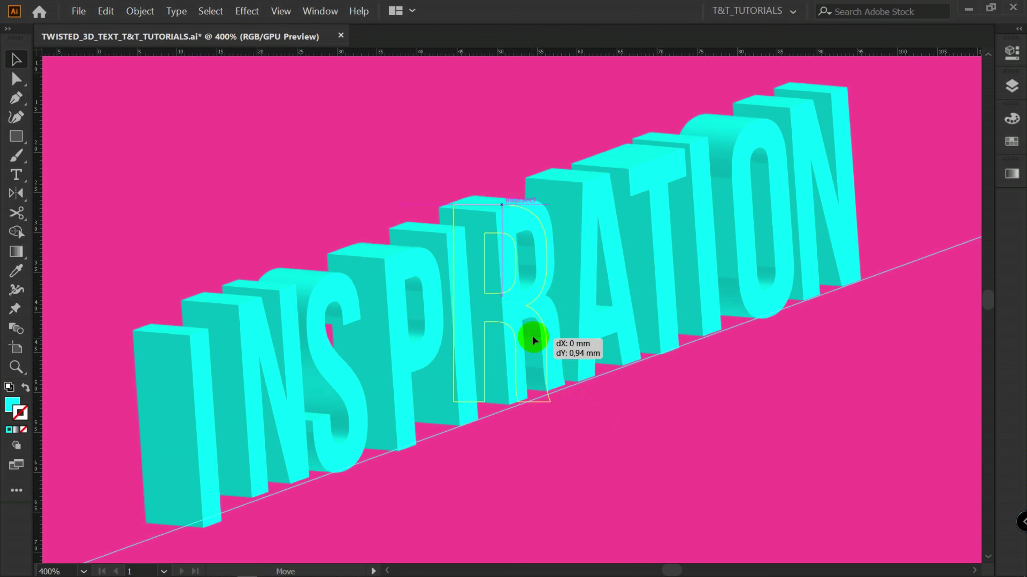
Review the 3D Extrude & Bevel settings applied to the letter R
click(1012, 51)
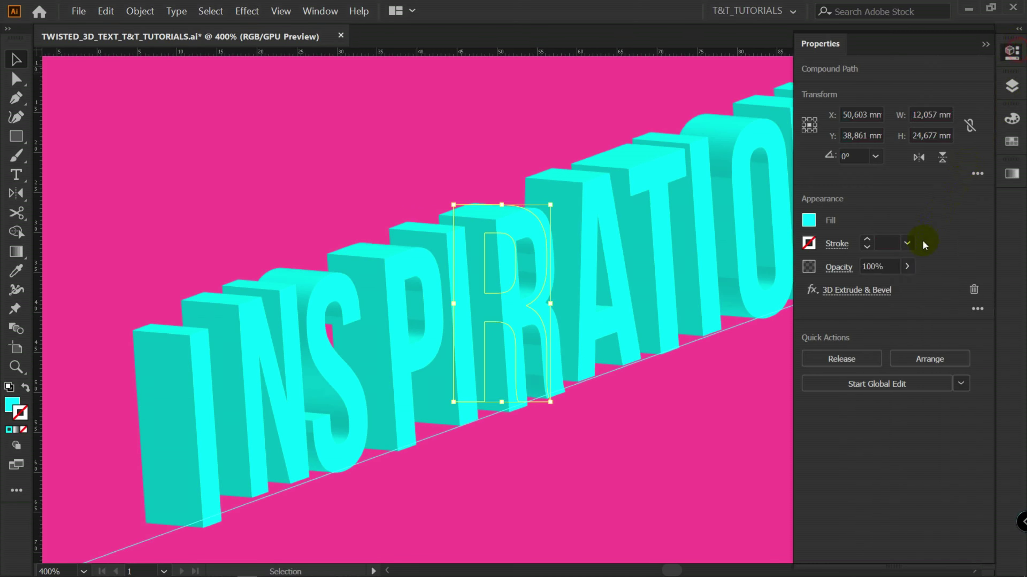
click(875, 290)
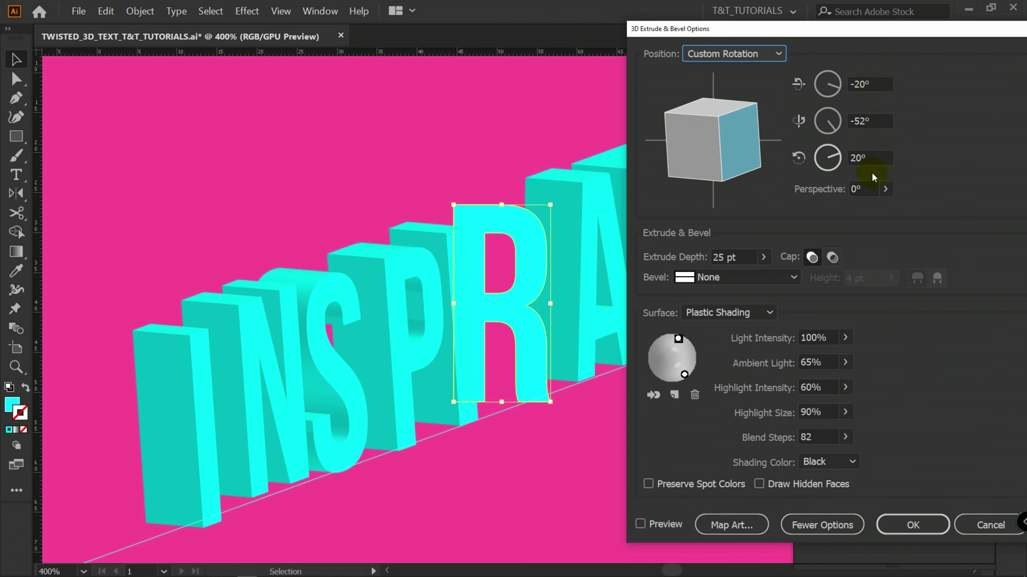
click(909, 528)
Tilt the letter A slightly to the right by changing the X rotation in its 3D Extrude & Bevel effect
click(602, 262)
drag(604, 230, 512, 271)
click(841, 291)
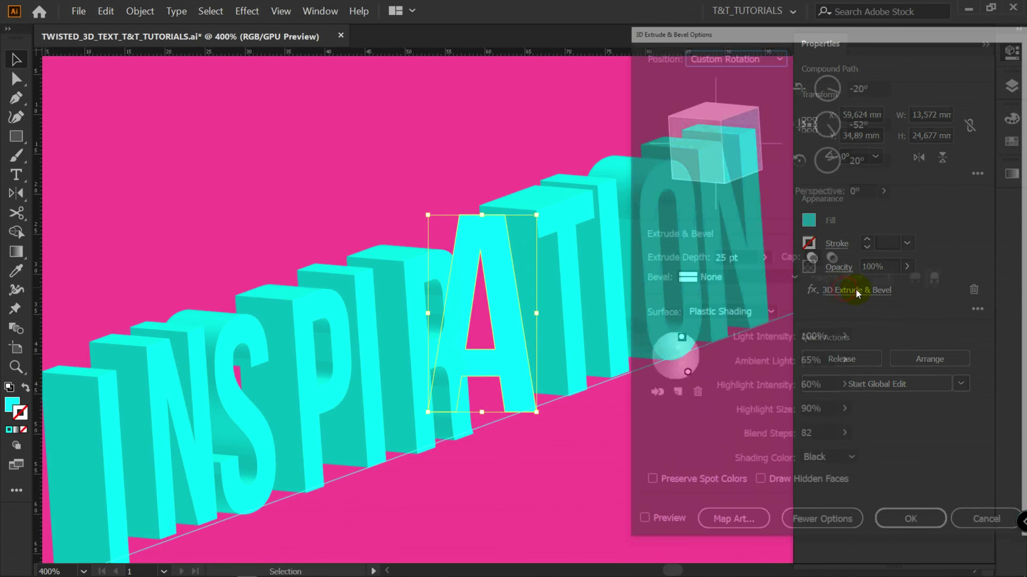
click(864, 83)
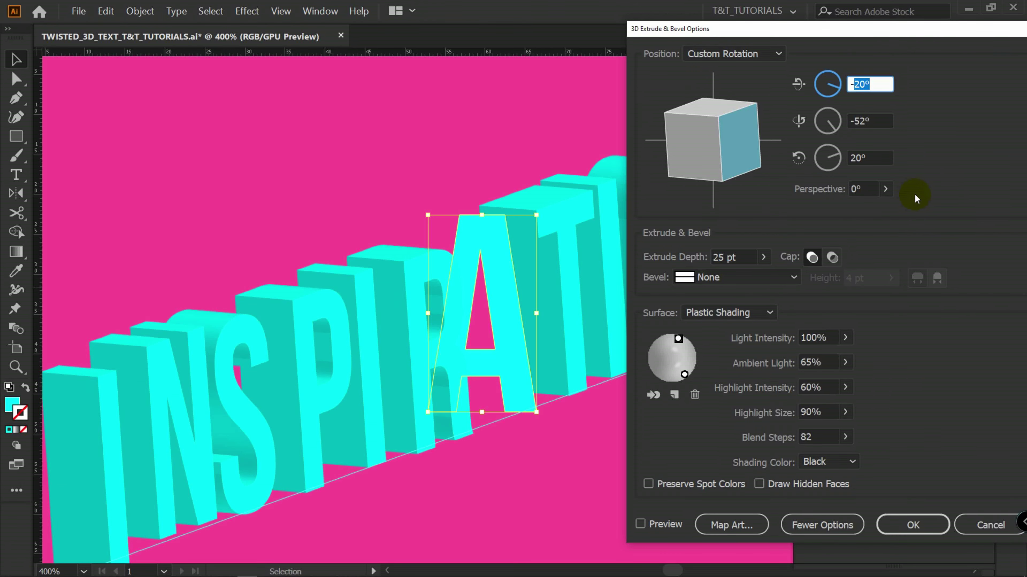
click(913, 525)
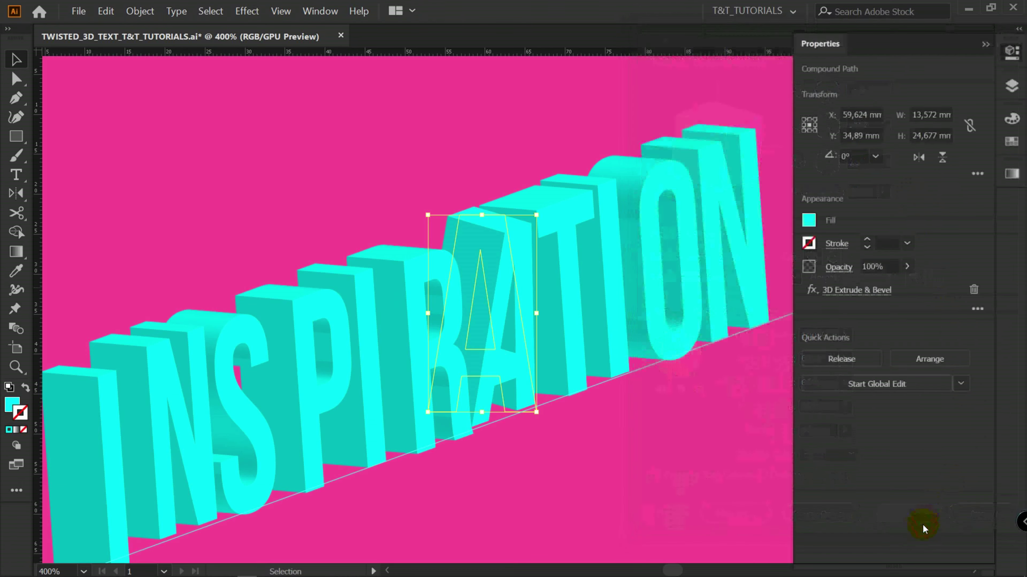
Change the X rotation of the letter T's 3D Extrude & Bevel effect so it tilts further right than the A
click(636, 431)
click(576, 329)
click(865, 290)
click(859, 84)
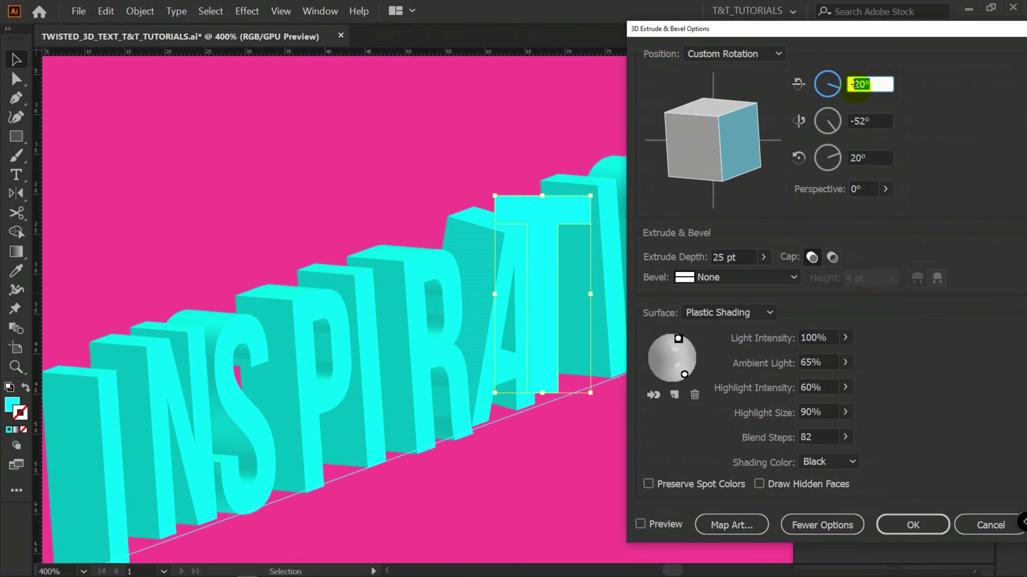
click(913, 525)
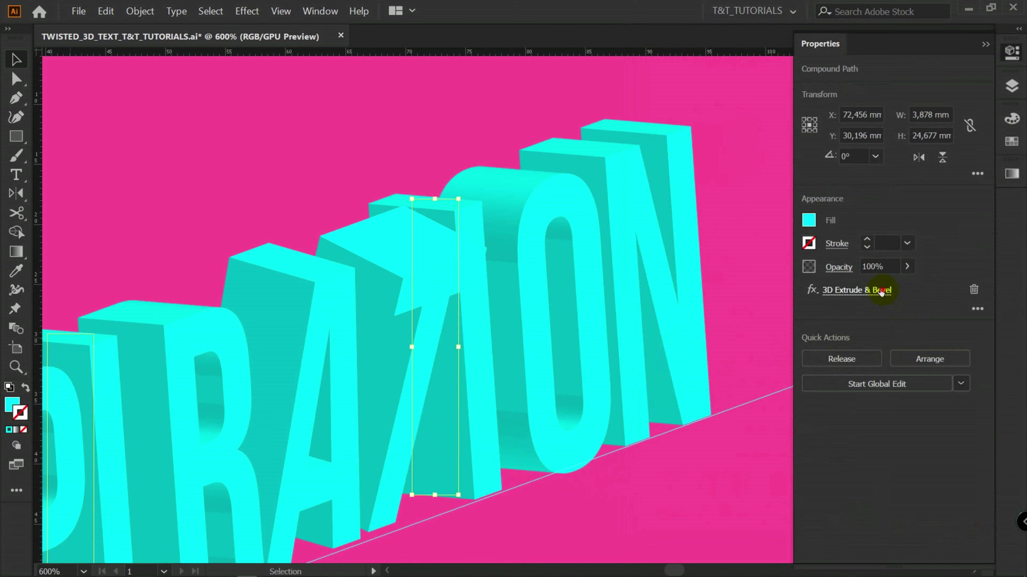
Set the X rotation to -50° in the 3D Extrude & Bevel effect of the I between T and O
click(905, 290)
click(857, 84)
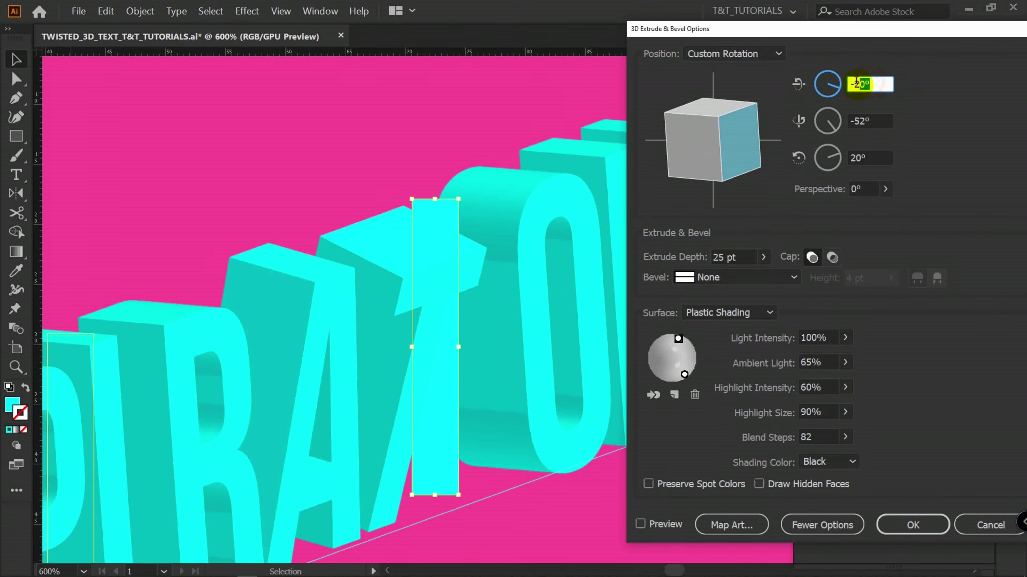
text(-50)
click(916, 525)
Adjust the X rotation of the letter O's 3D Extrude & Bevel effect to tilt it more strongly than the neighbouring I
click(531, 337)
click(879, 290)
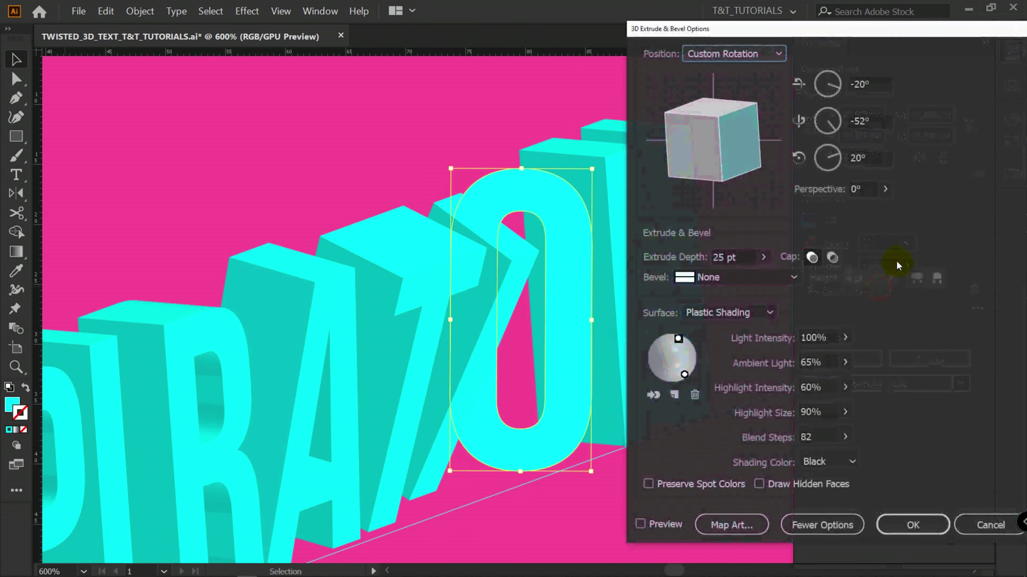
click(857, 83)
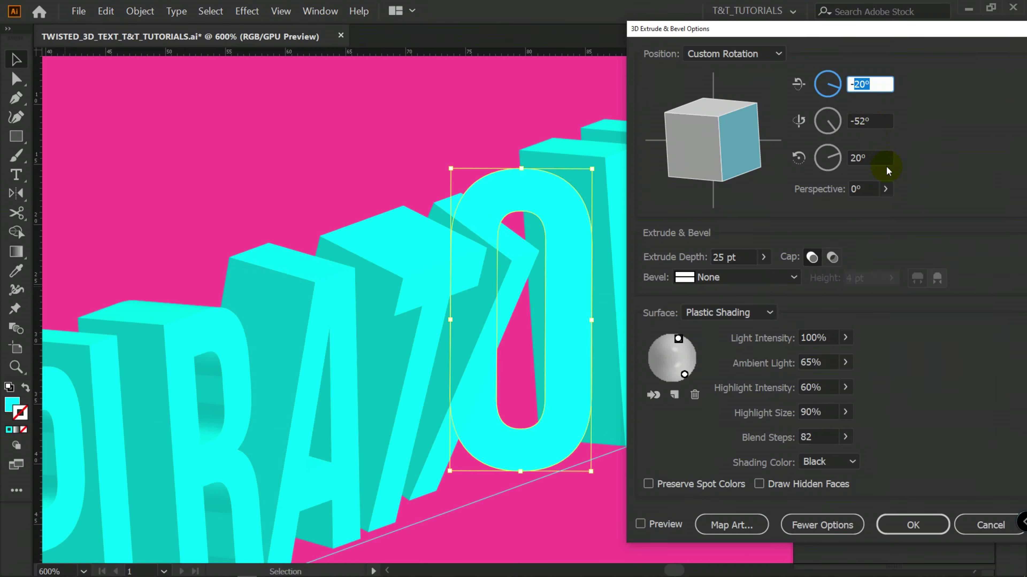
click(904, 529)
Adjust the X rotation of the final N's 3D Extrude & Bevel effect to give it the strongest right tilt
click(695, 304)
drag(700, 258, 600, 265)
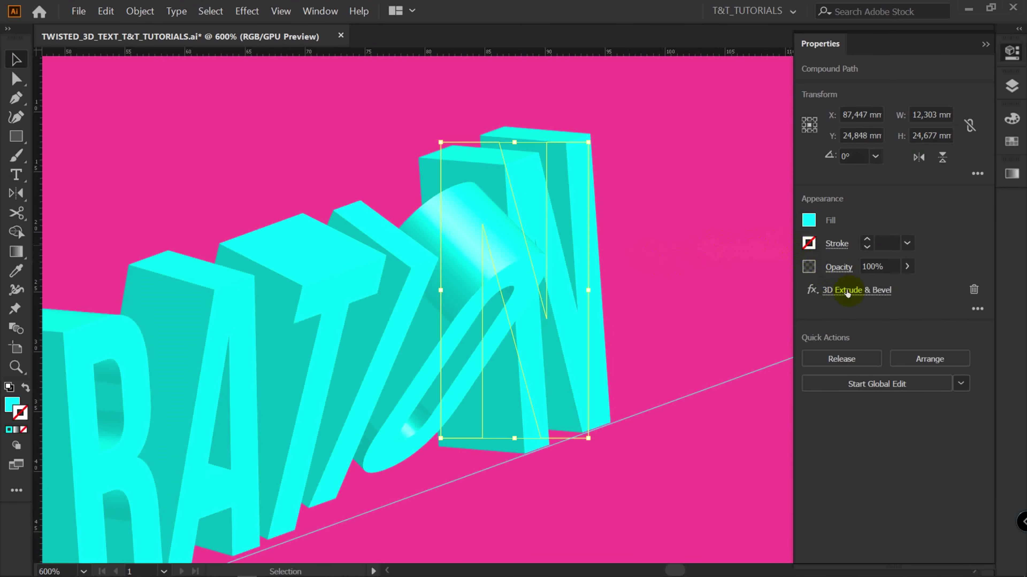
click(856, 291)
click(863, 83)
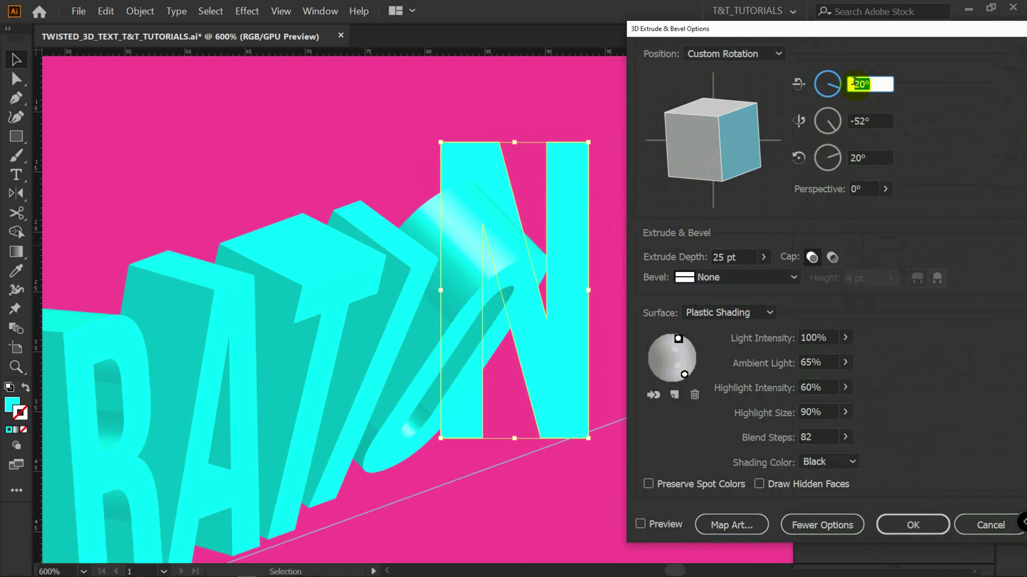
click(914, 526)
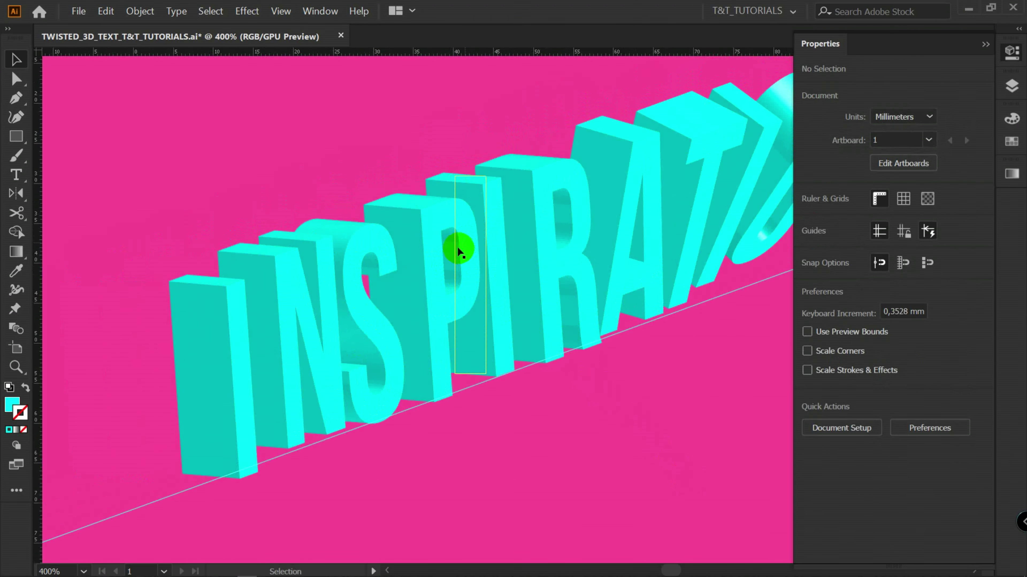
Tilt the I between P and R slightly left by changing its 3D Extrude & Bevel X rotation
click(486, 213)
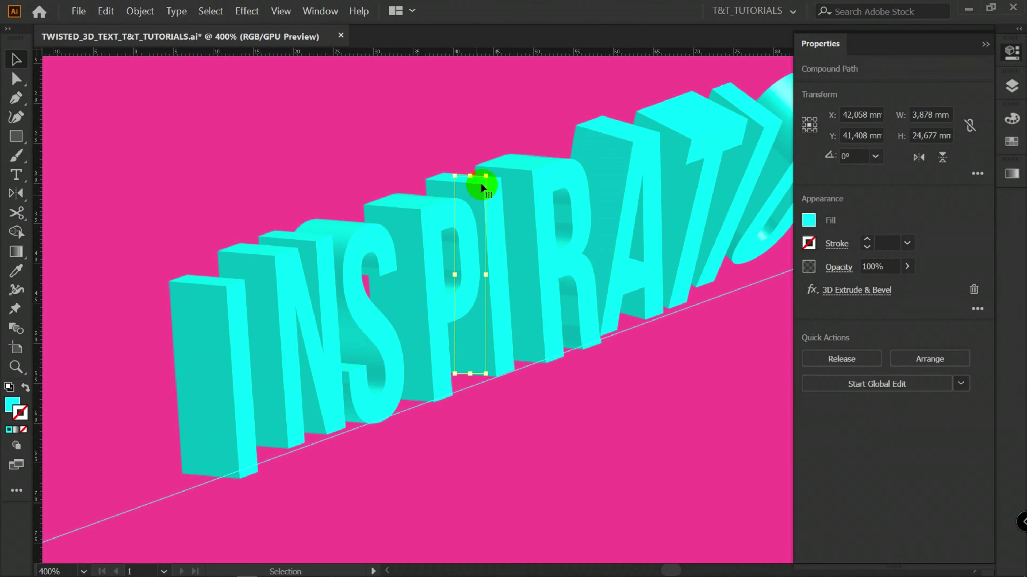
click(854, 292)
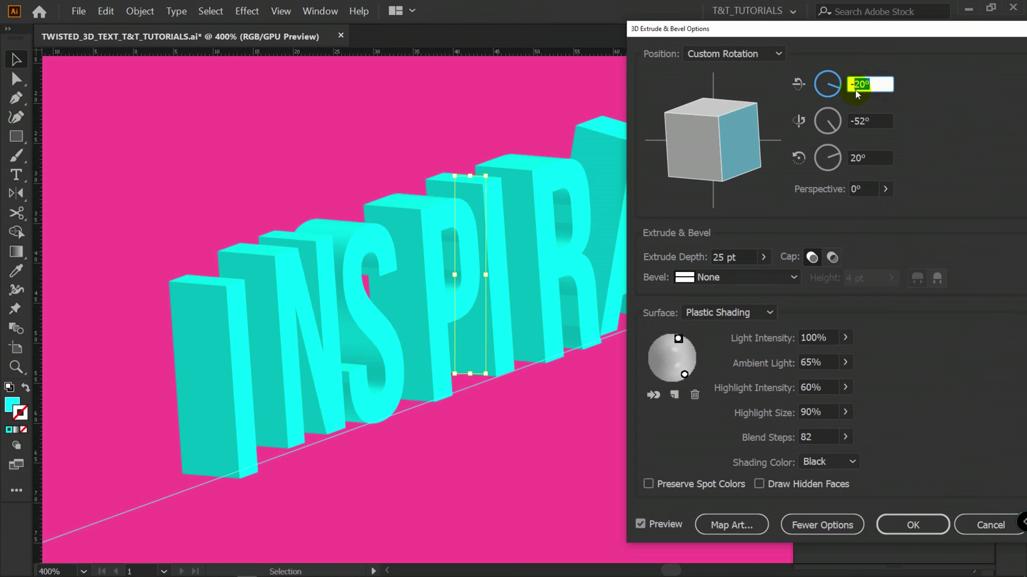
text(18)
click(915, 524)
Set the X rotation of the letter P's 3D Extrude & Bevel effect to 0°
click(417, 211)
click(869, 292)
click(861, 83)
text(0)
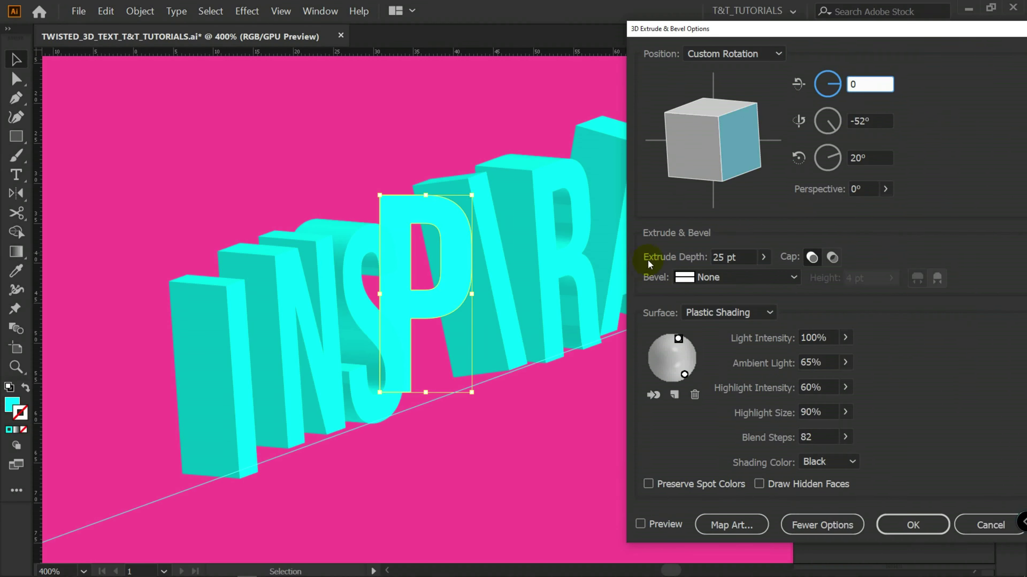
click(913, 524)
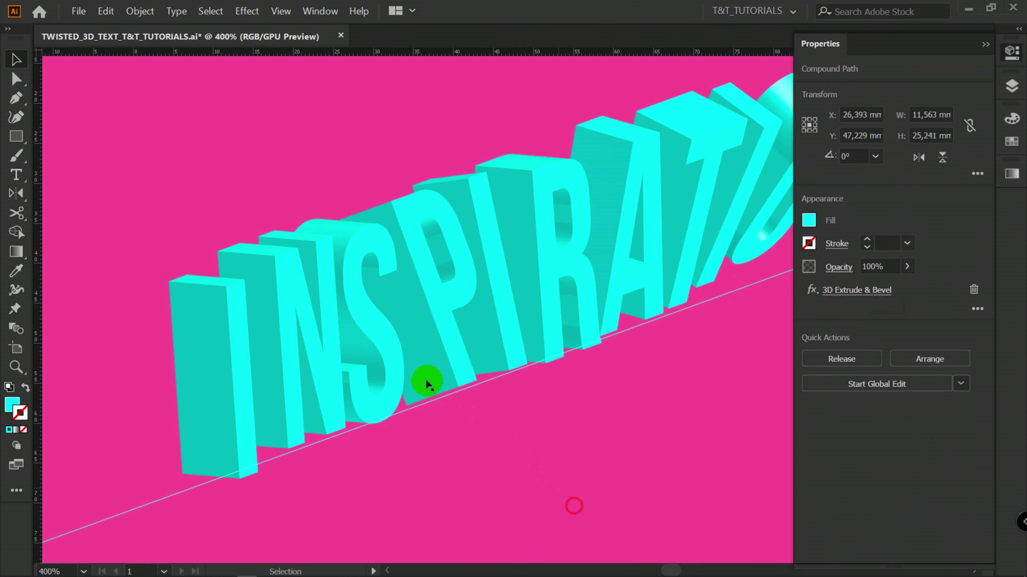
Set the X rotation of the letter S's 3D Extrude & Bevel effect to 10°
click(574, 506)
click(367, 319)
click(869, 294)
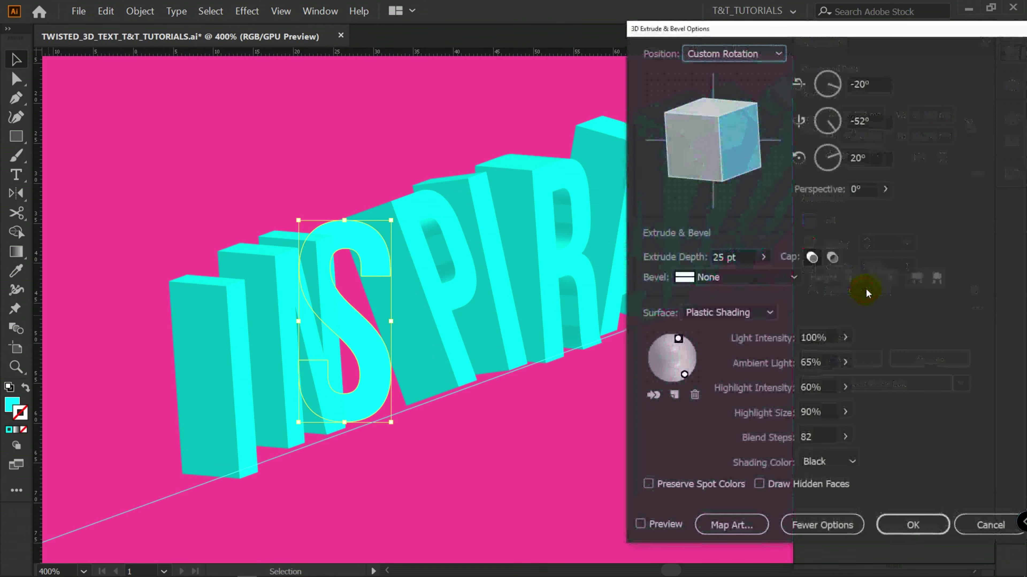
click(867, 85)
text(10)
click(914, 527)
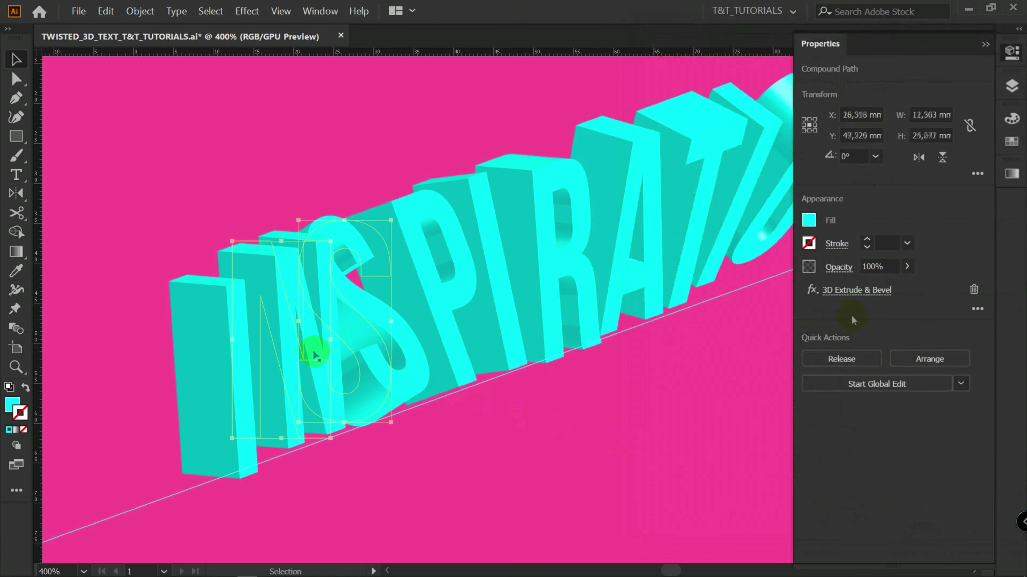
Set the X rotation of the first N's 3D Extrude & Bevel effect to 20°
click(856, 290)
click(859, 83)
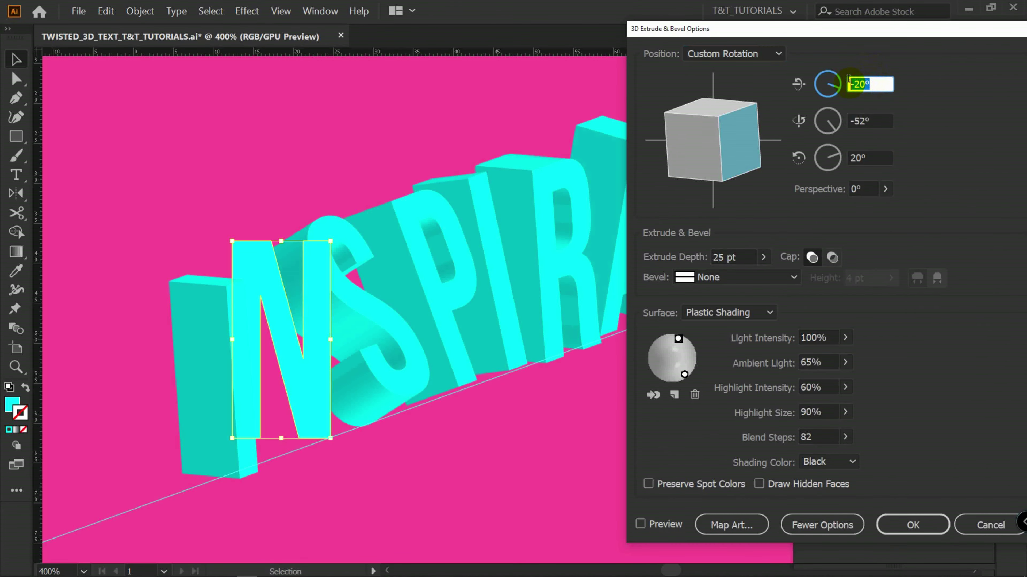
text(20)
click(910, 521)
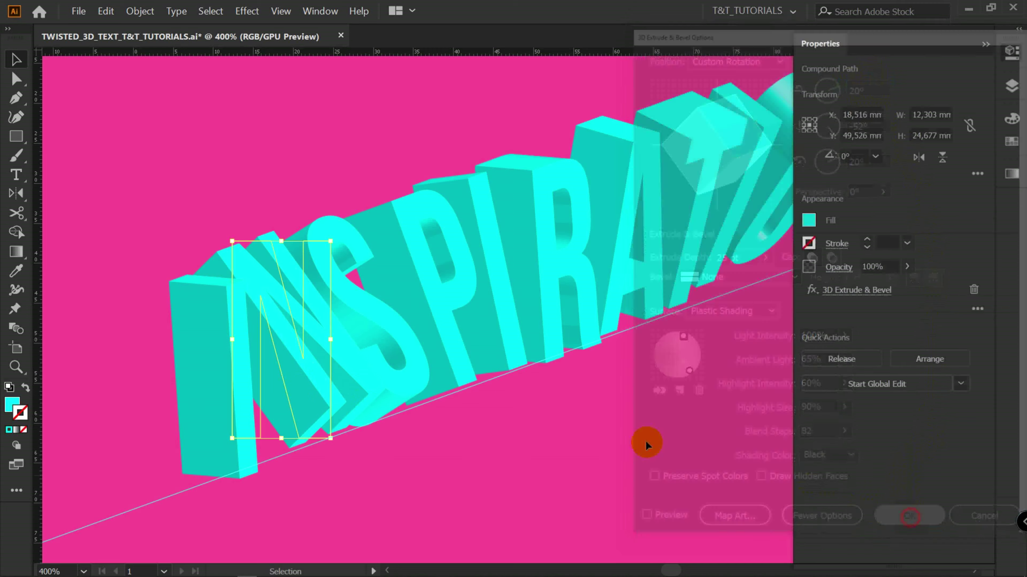
Set the X rotation of the first I's 3D Extrude & Bevel effect to 30°
click(199, 363)
click(868, 292)
click(869, 83)
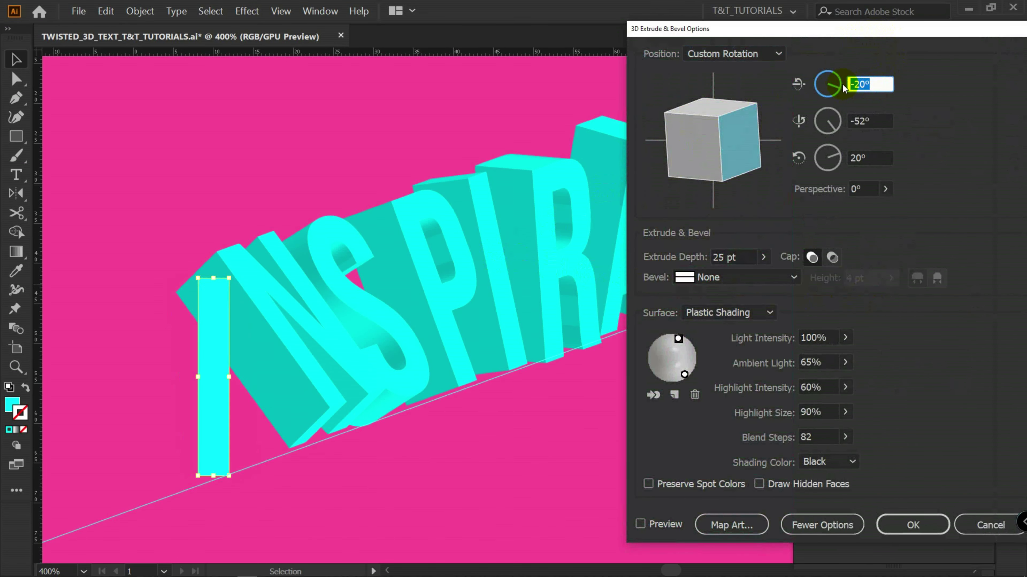
text(30)
click(910, 525)
click(644, 477)
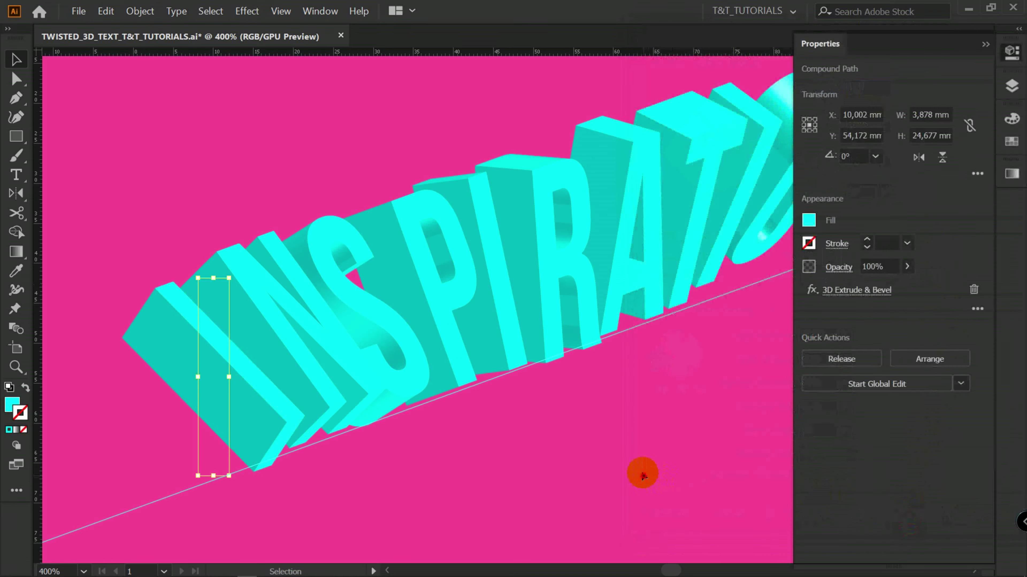
Nudge the first N and the first I so the corners of their rotated bases touch the slanted guide
click(651, 353)
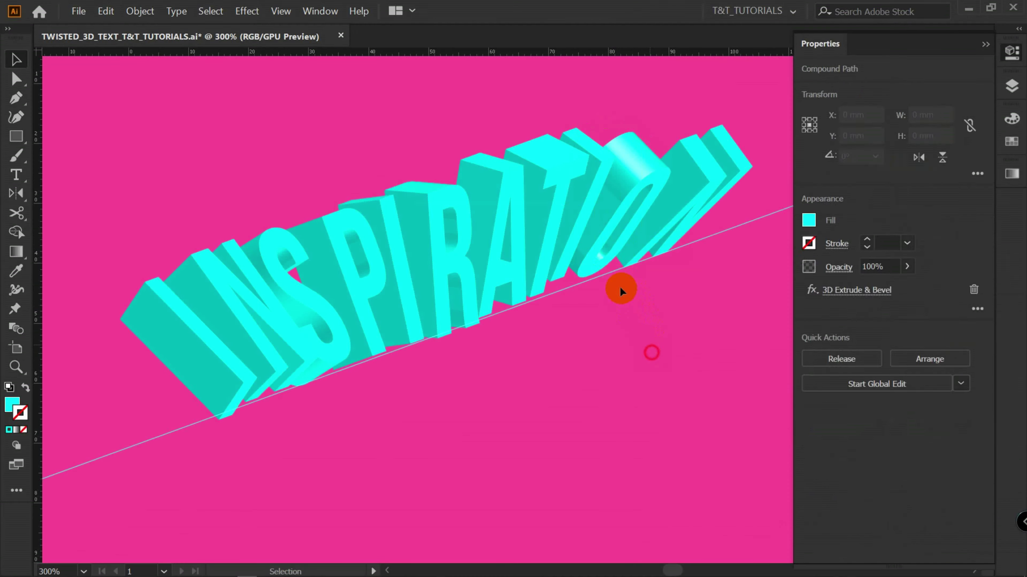
drag(605, 244, 560, 260)
click(600, 334)
scroll(579, 297, up, 4)
drag(511, 227, 511, 231)
drag(628, 212, 628, 201)
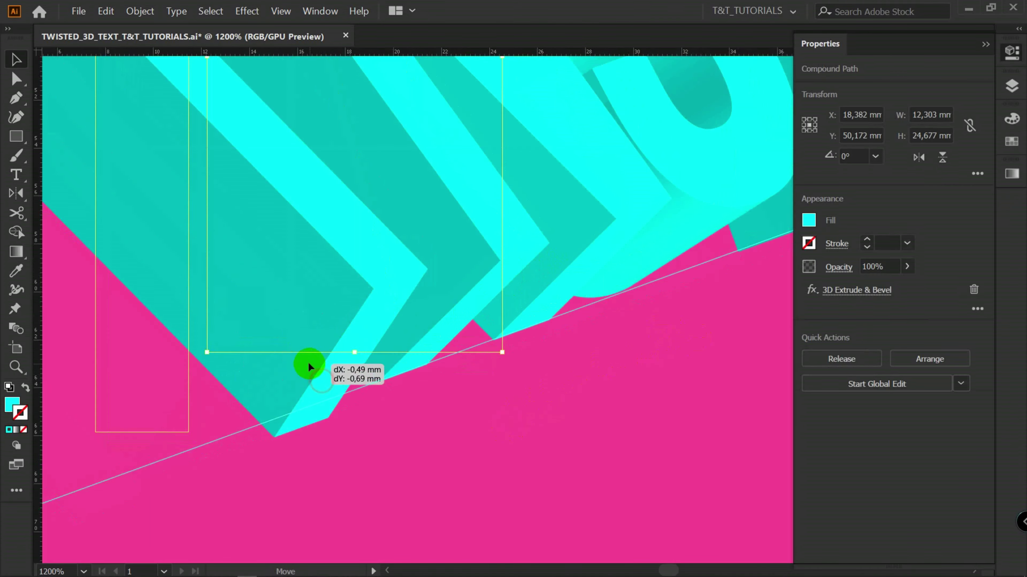
drag(308, 361, 294, 374)
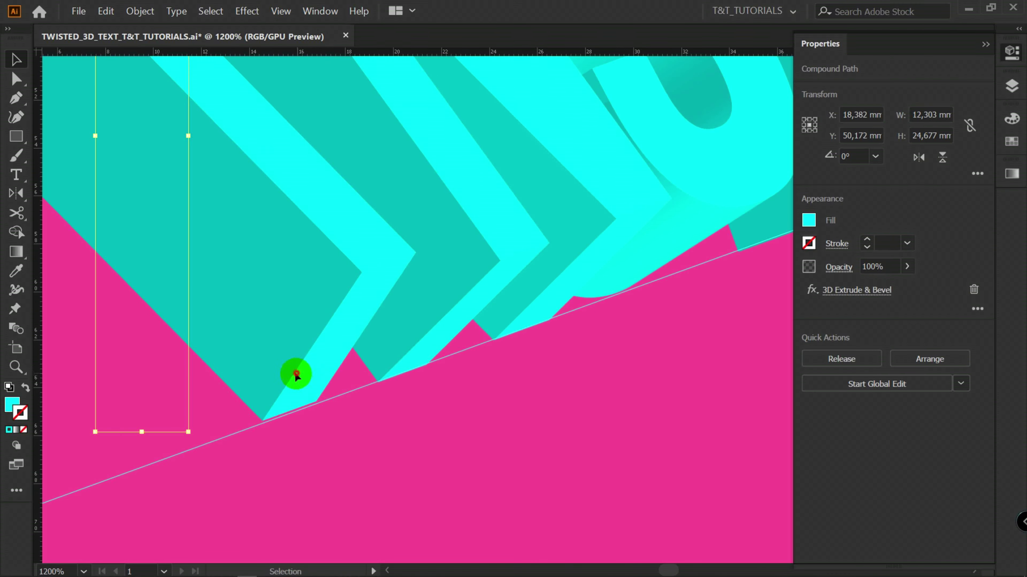
Finish adjusting the rotated letters against the slanted guide, clear the selection and check the alignment of the whole word
scroll(637, 238, down, 2)
drag(760, 87, 315, 328)
scroll(362, 351, up, 2)
drag(363, 350, 390, 364)
click(574, 511)
scroll(590, 364, down, 2)
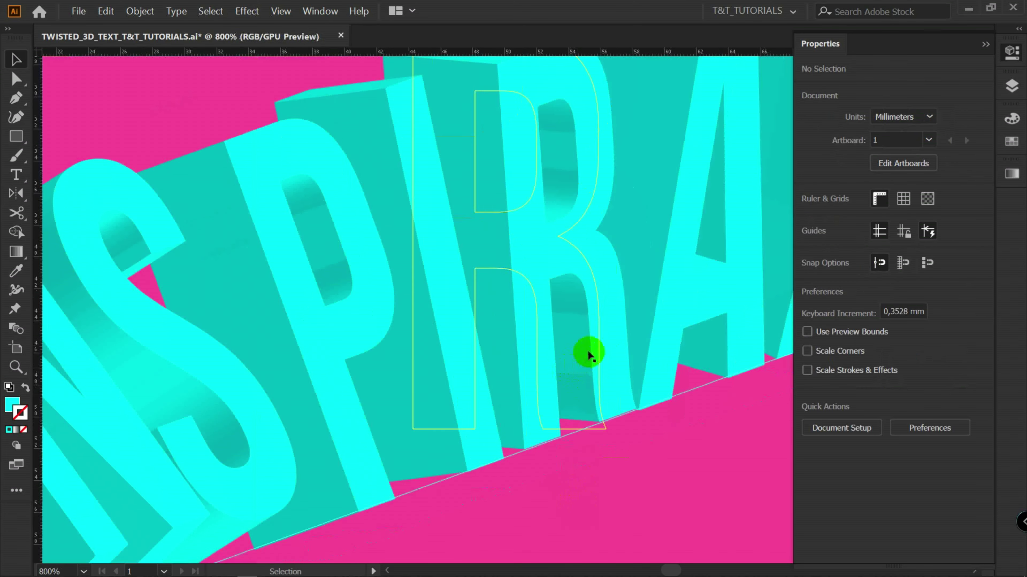
scroll(536, 213, down, 1)
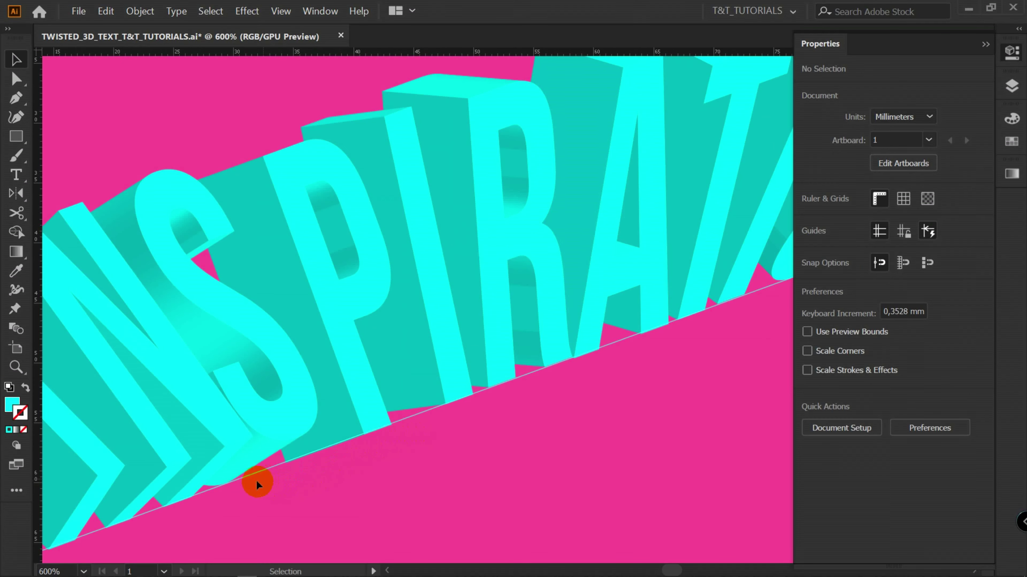
scroll(619, 287, down, 3)
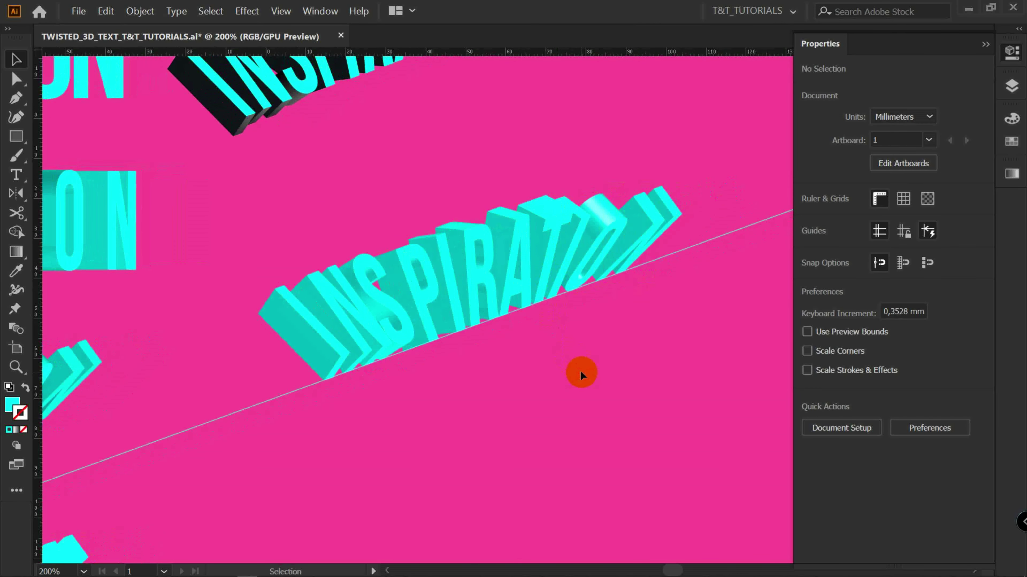
Check the whole word along the slanted guide and move the guide down, clear of the letters
scroll(575, 367, up, 4)
click(420, 357)
click(538, 456)
scroll(545, 387, down, 4)
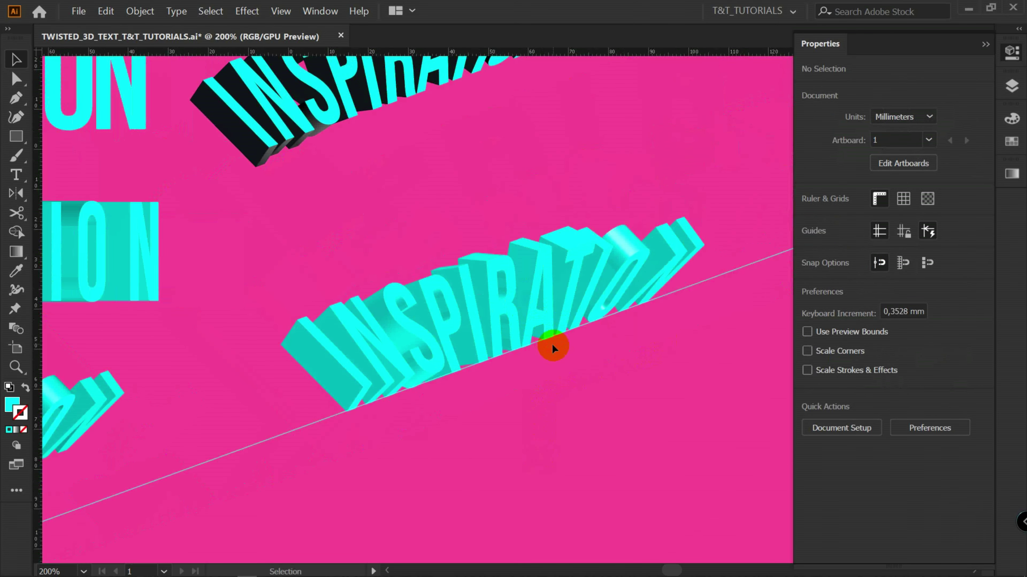
scroll(415, 376, up, 1)
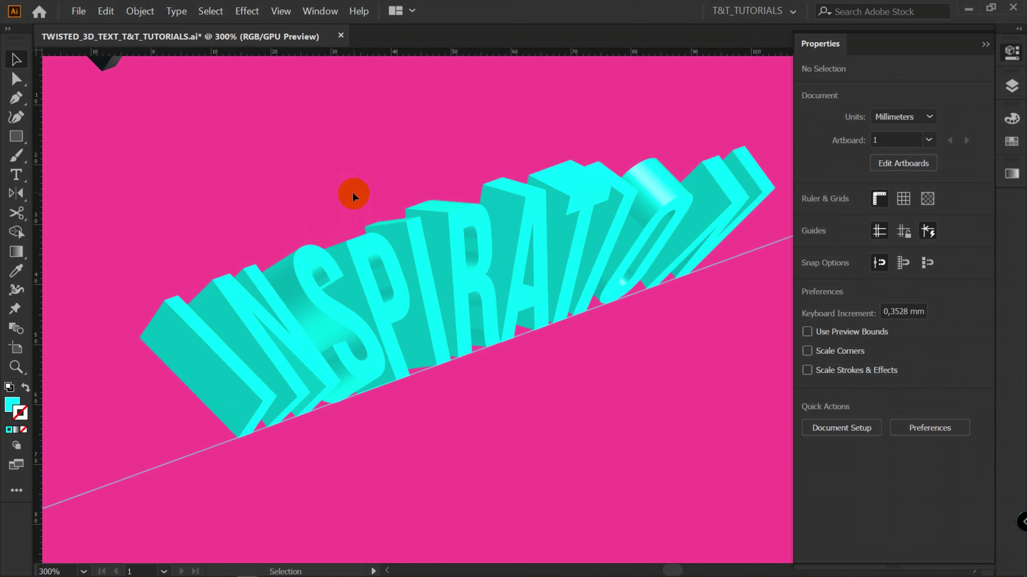
click(250, 381)
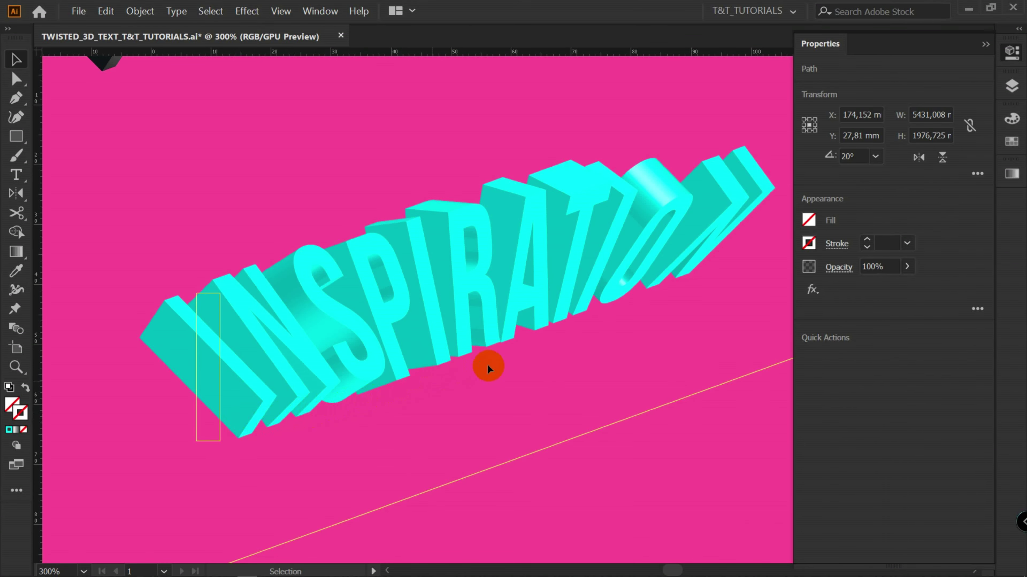
click(487, 391)
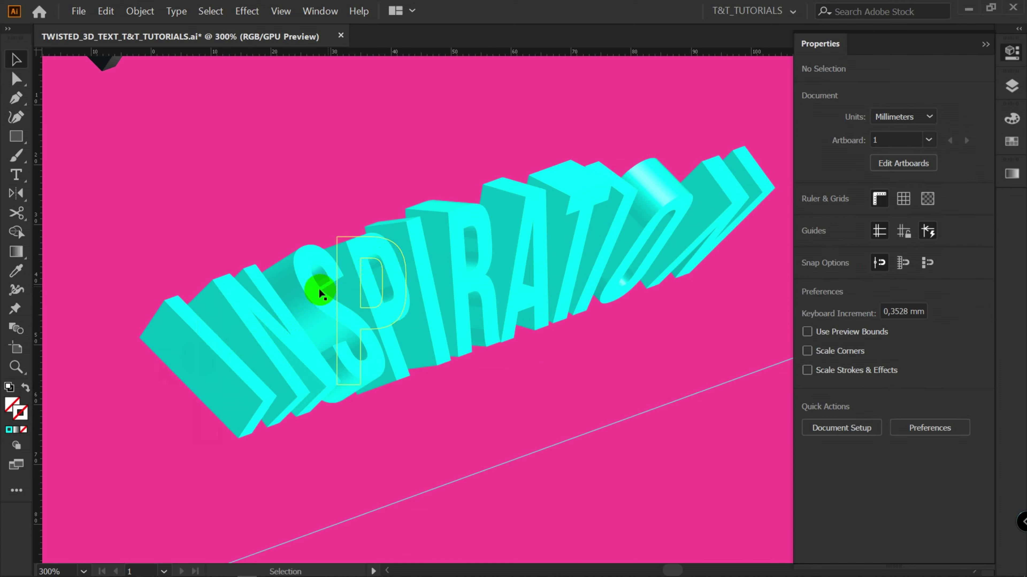
Shift the S, the first N and the first I slightly downward to bend the start of the word into a curve
drag(317, 287, 321, 295)
drag(247, 305, 188, 355)
click(189, 350)
drag(250, 298, 255, 307)
drag(309, 269, 310, 274)
drag(241, 314, 204, 358)
click(501, 404)
scroll(517, 390, down, 2)
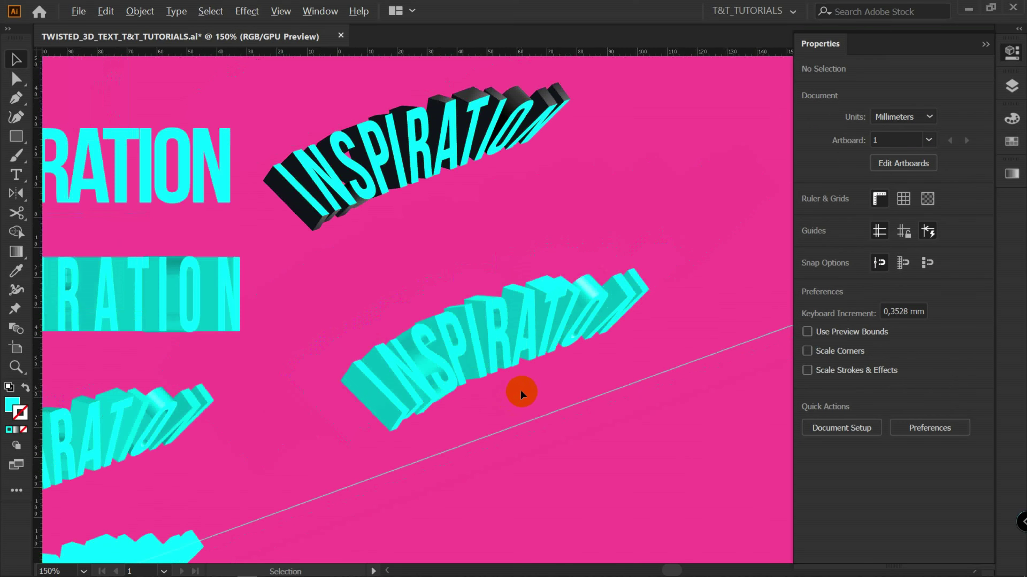
Nudge the last letters of the word, including the final N, to even out their spacing
scroll(562, 333, up, 3)
drag(551, 290, 553, 288)
click(559, 381)
click(503, 285)
click(552, 414)
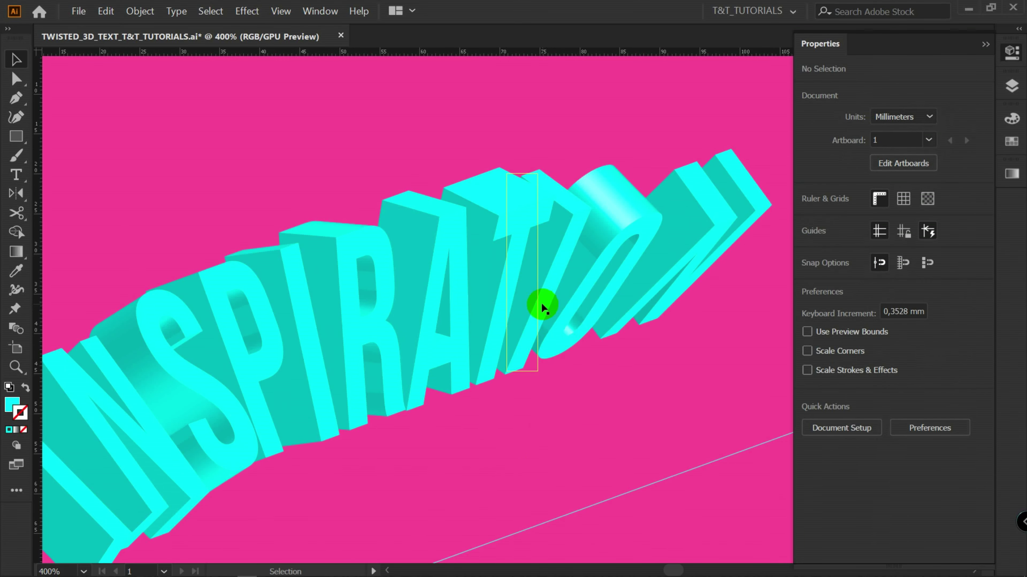
click(490, 408)
drag(586, 408, 565, 329)
drag(652, 214, 647, 221)
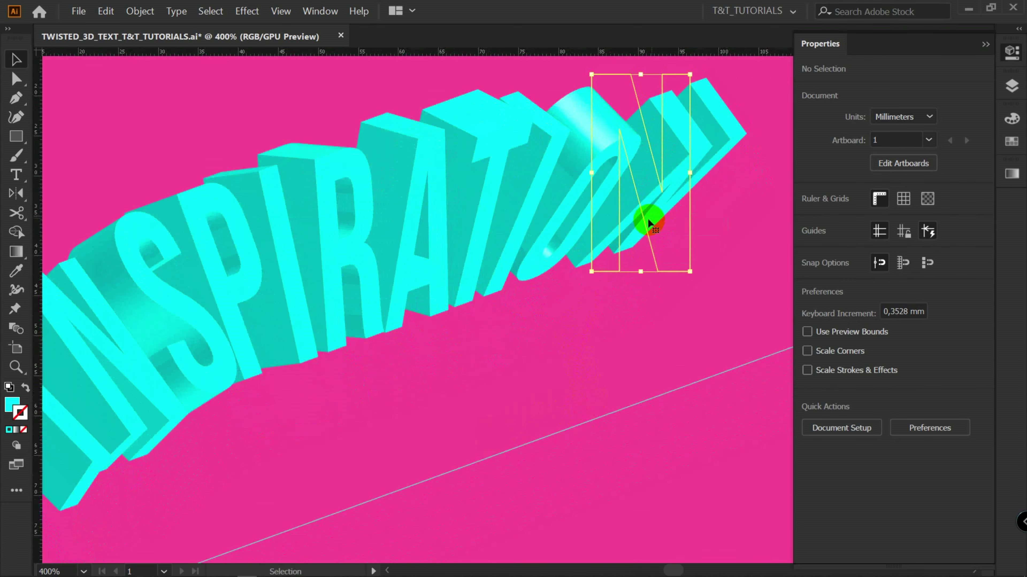
drag(556, 234, 558, 234)
click(583, 302)
scroll(567, 328, down, 1)
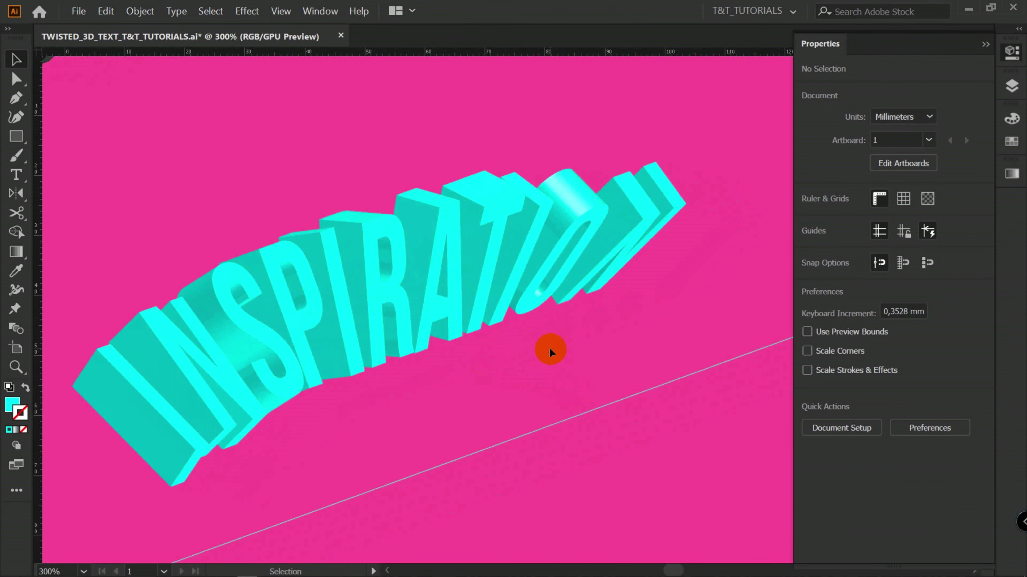
Reposition a light on the S's 3D Extrude & Bevel shading sphere with the preview on and apply the change
click(369, 386)
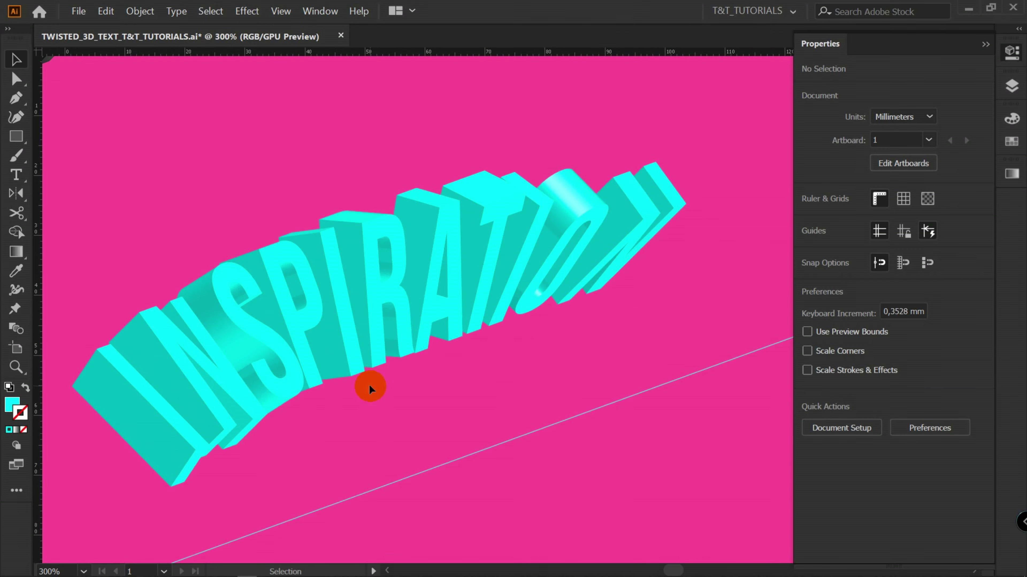
click(245, 331)
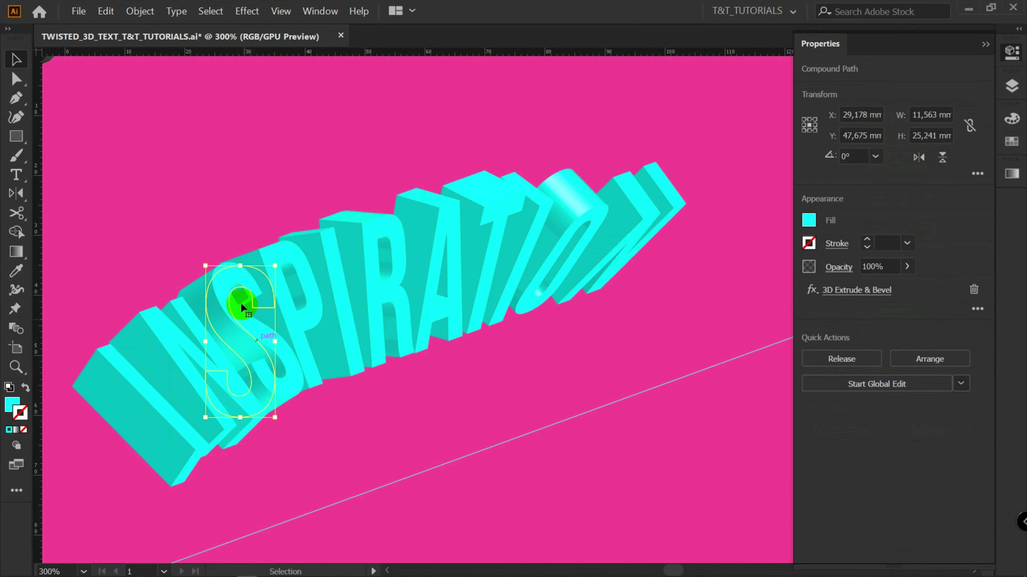
click(873, 291)
click(640, 524)
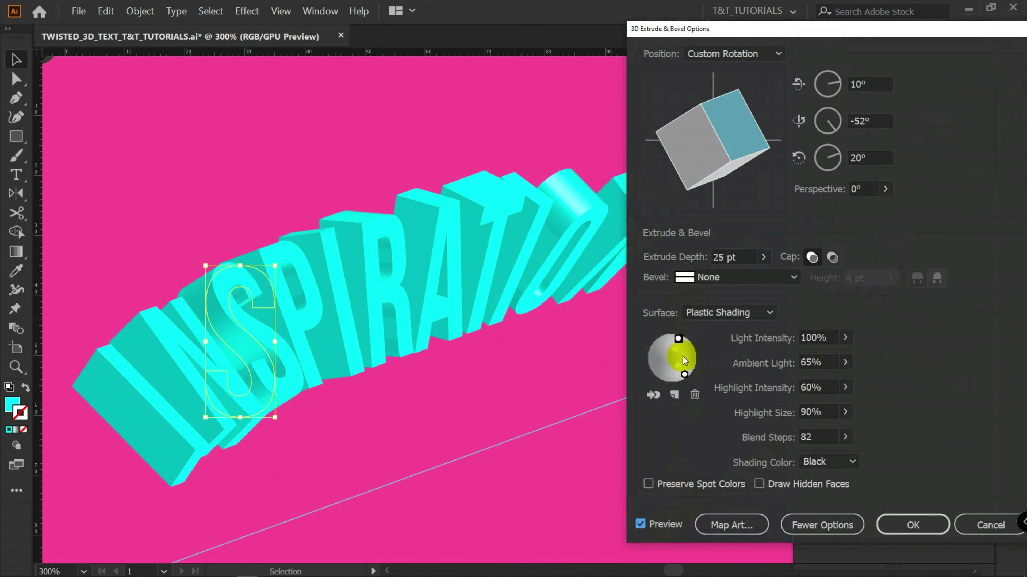
mouse_move(684, 374)
mouse_down()
mouse_move(671, 371)
mouse_move(693, 361)
mouse_move(689, 346)
mouse_up()
click(913, 525)
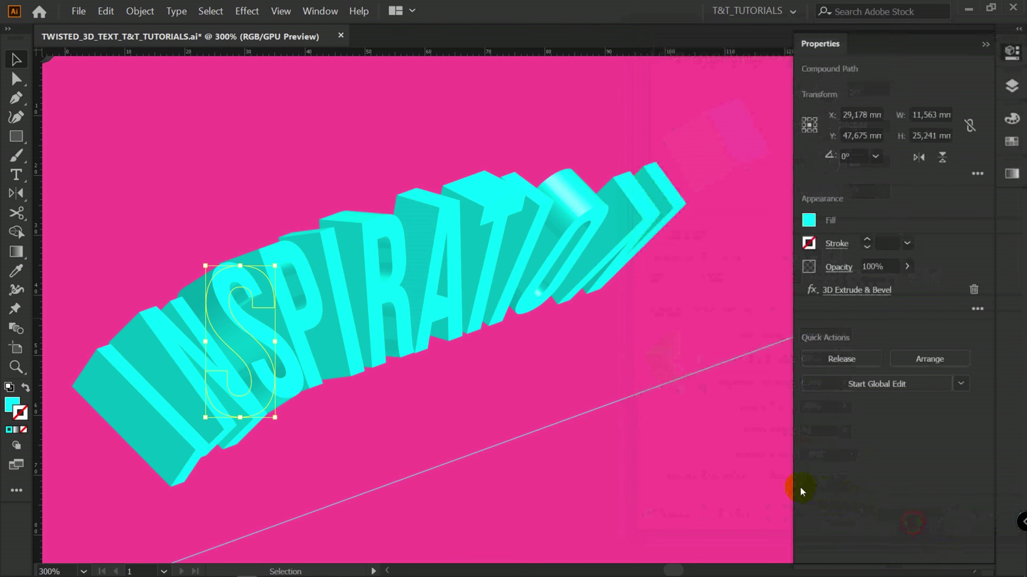
Select all the extruded letters of the shaded word to inspect their shared appearance, and clear the selection
scroll(211, 291, up, 3)
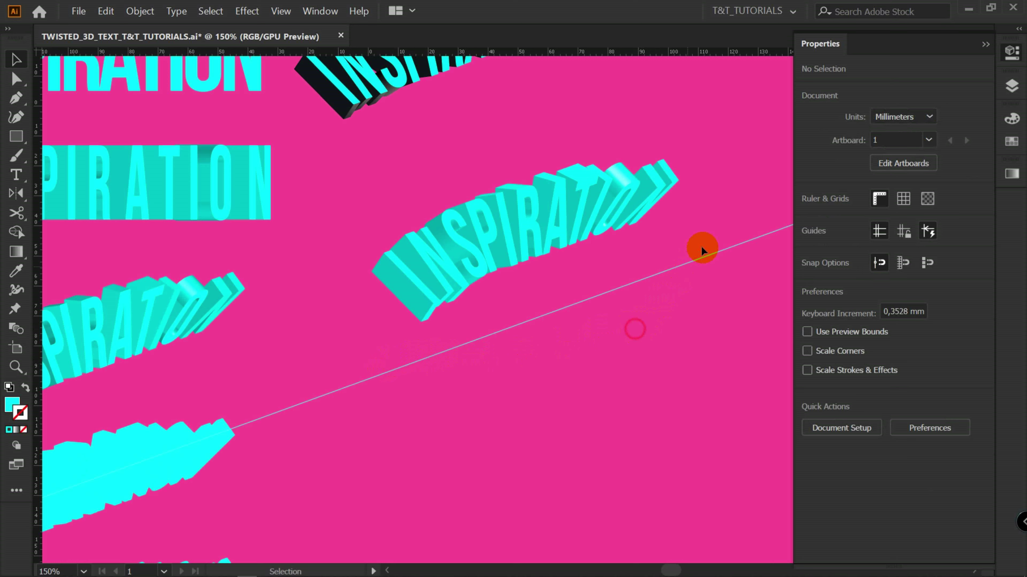
click(702, 248)
click(725, 230)
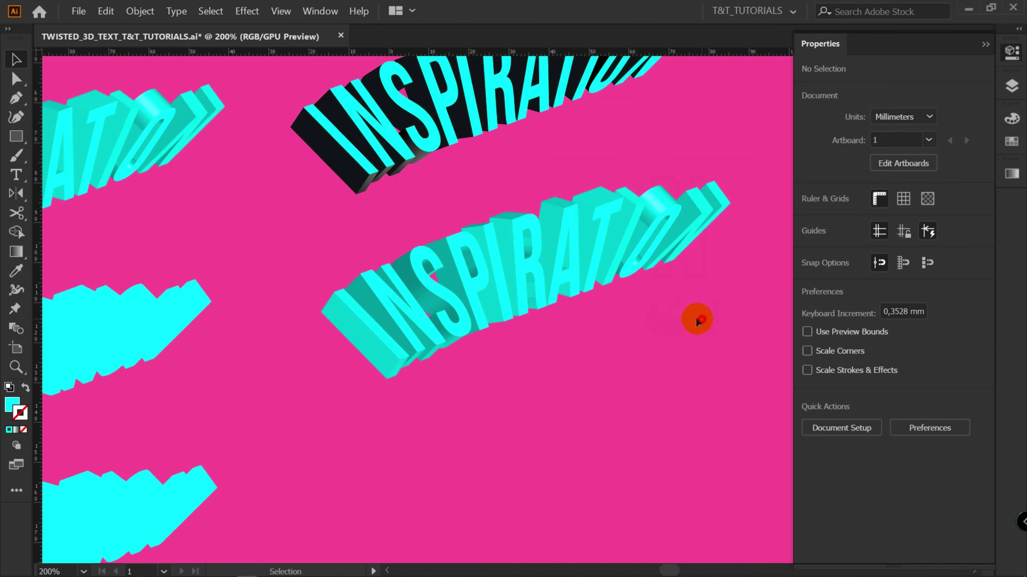
drag(701, 320, 310, 221)
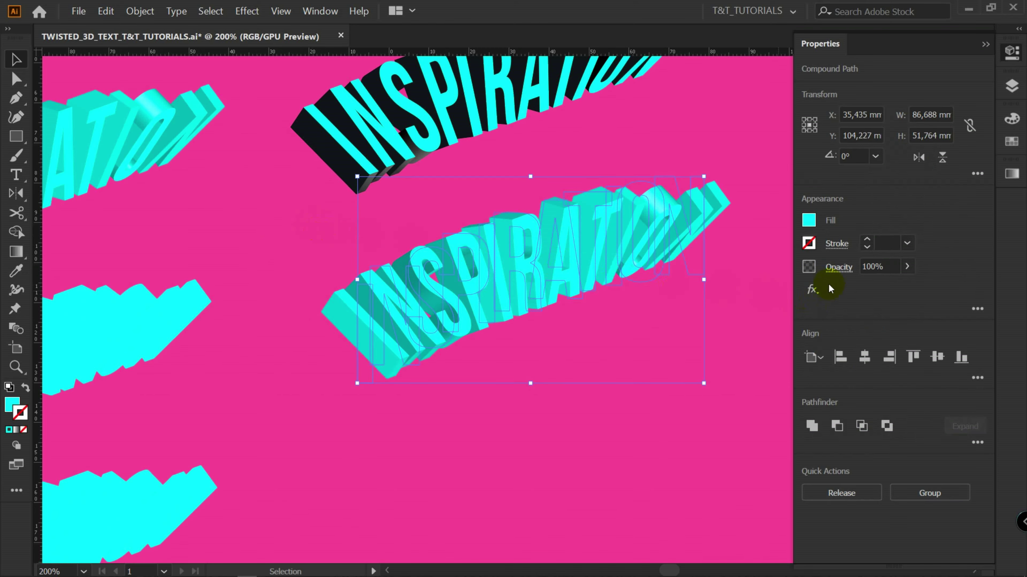
click(665, 461)
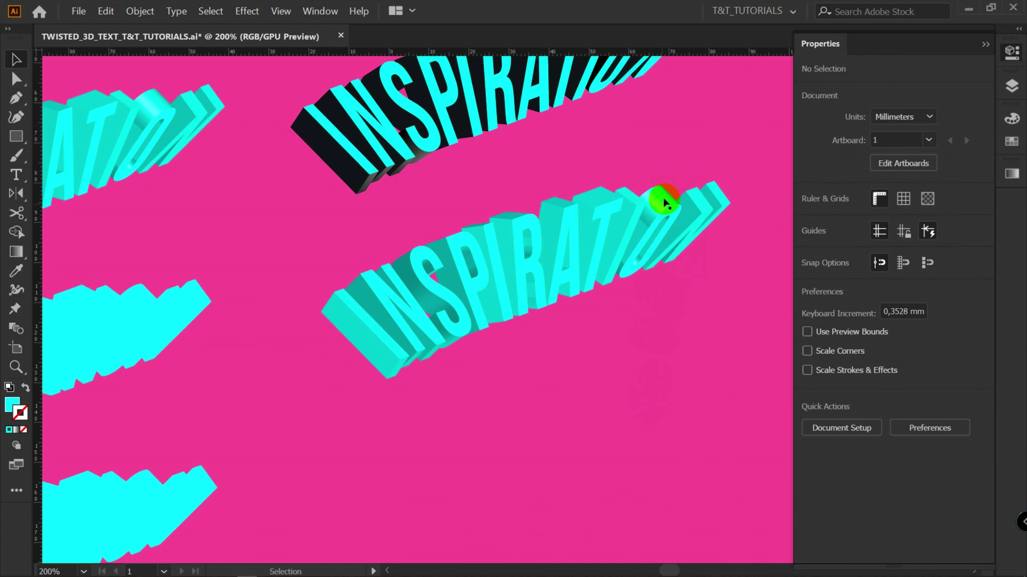
Set the surface of the last N's 3D Extrude & Bevel effect to No Shading
click(698, 200)
click(856, 290)
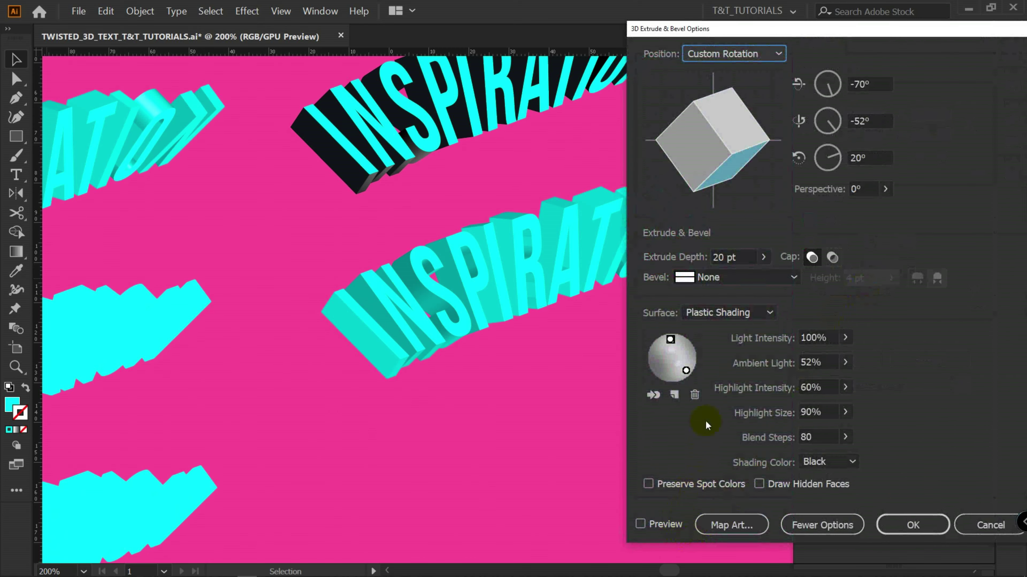
click(711, 313)
click(715, 346)
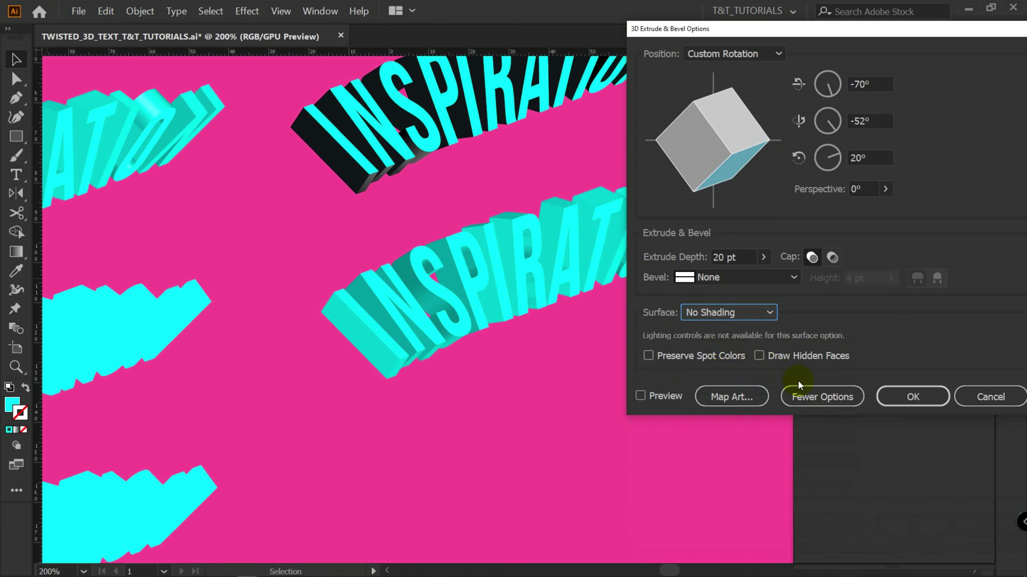
click(912, 397)
Set the surface of the O's 3D Extrude & Bevel effect to No Shading
click(643, 228)
click(845, 290)
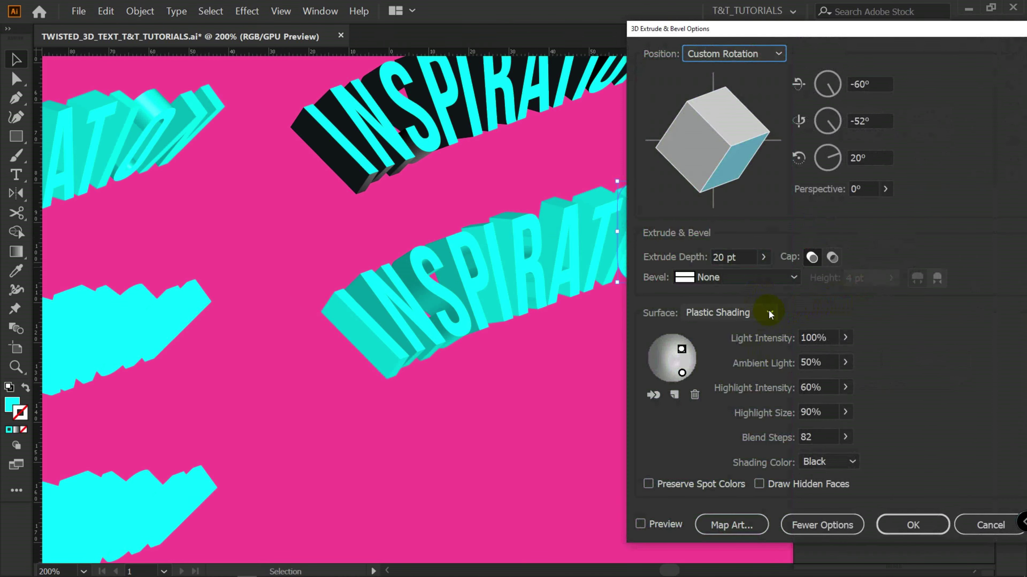
click(769, 313)
click(748, 350)
click(912, 395)
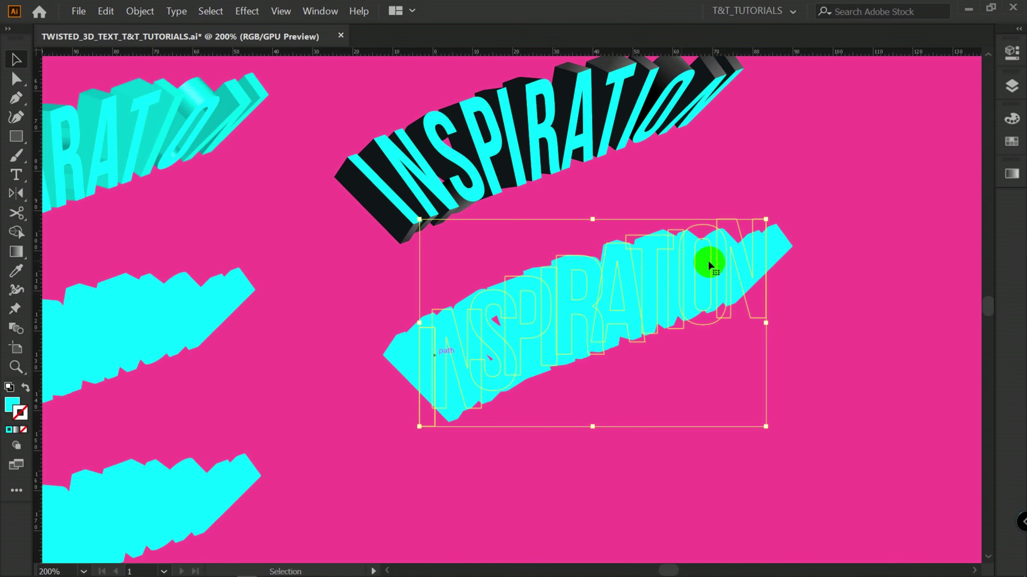
Expand the appearance of all the unshaded letters in the word
click(141, 12)
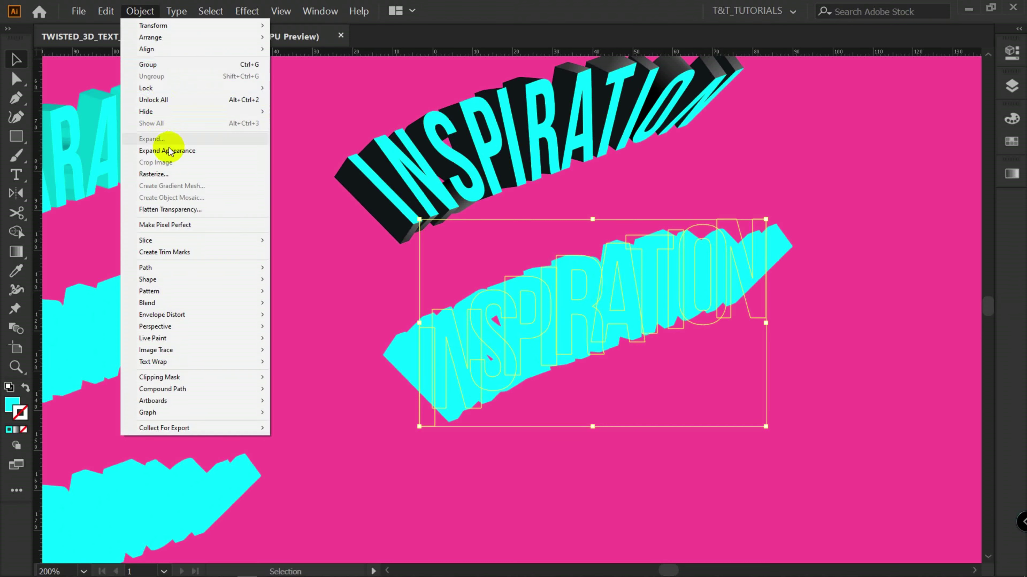
click(180, 151)
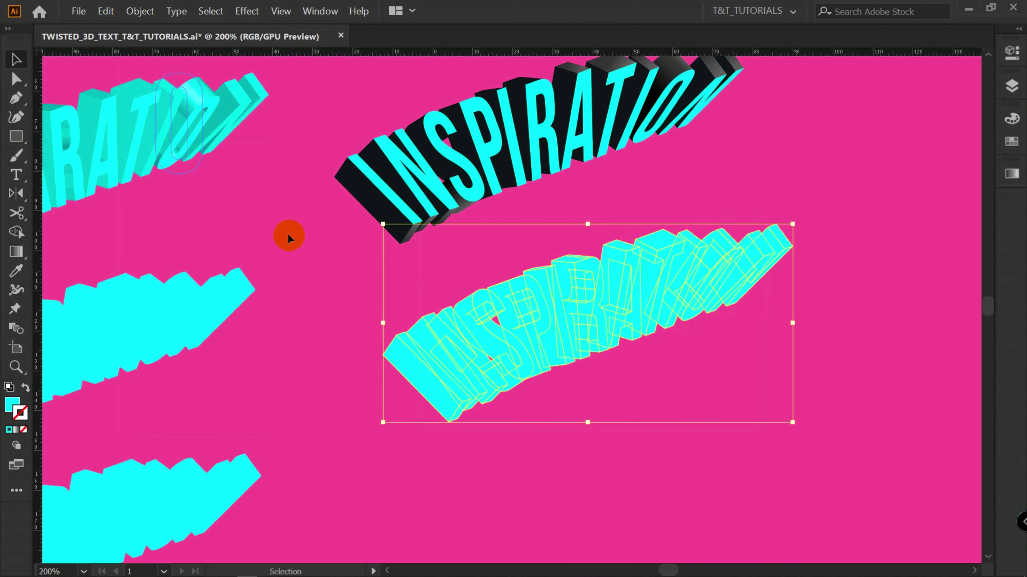
click(698, 315)
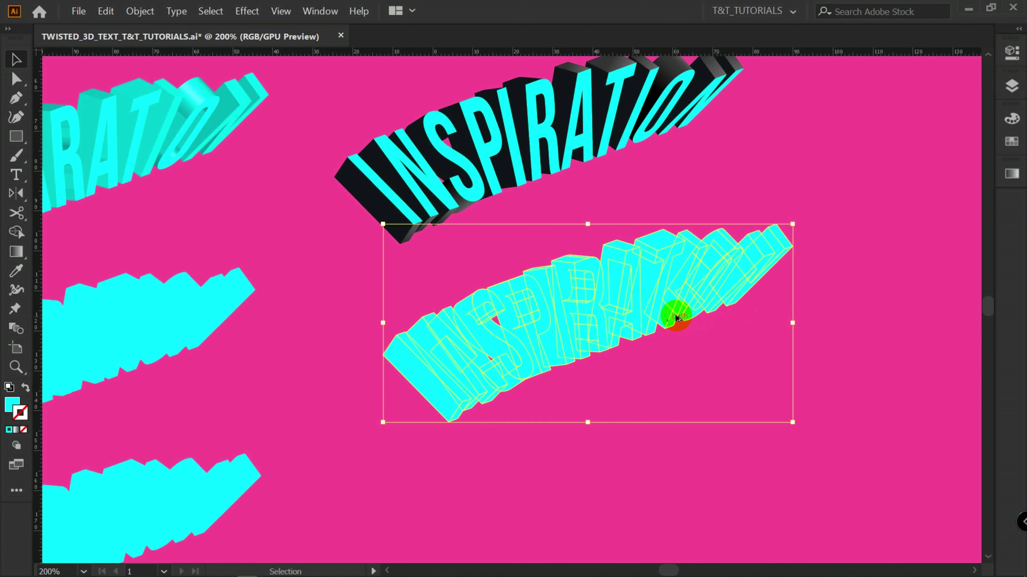
Change the TWISTED_3D layer's selection colour to Black
scroll(675, 314, up, 2)
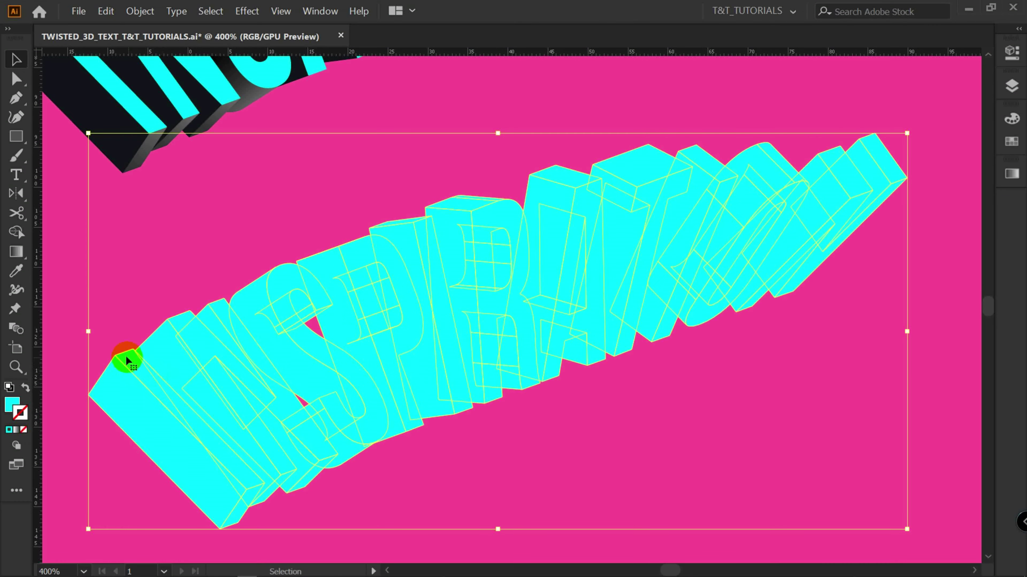
key(F7)
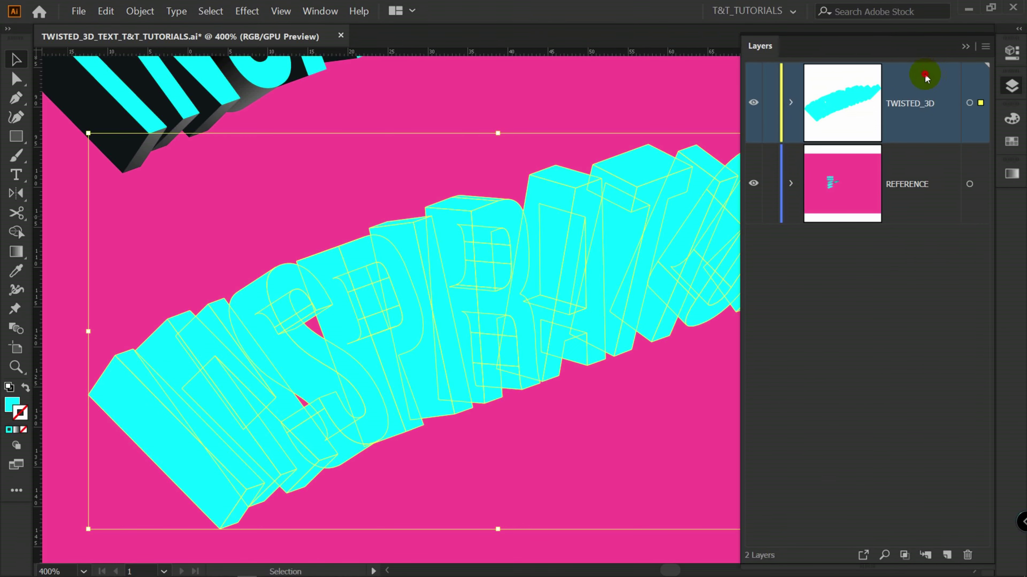
double_click(925, 75)
click(549, 258)
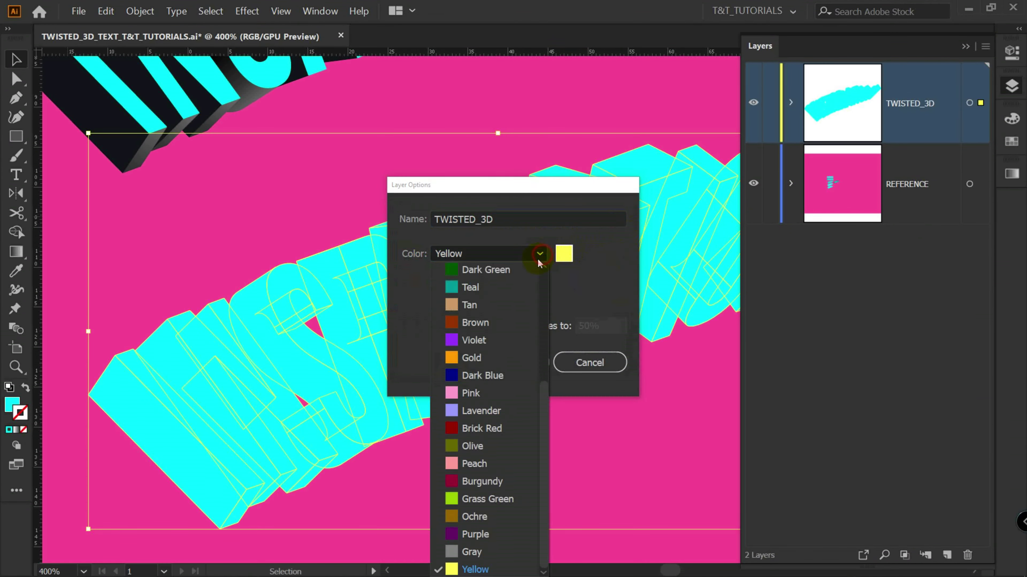
scroll(488, 469, up, 5)
click(461, 416)
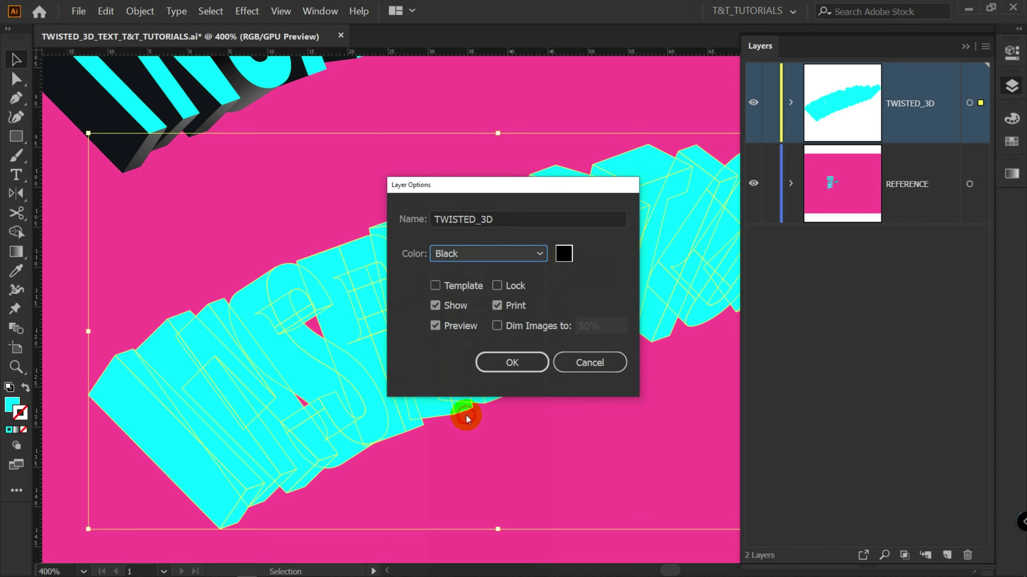
click(513, 362)
Show the bounding box and select the O on its own to check its expanded outlines
drag(513, 360, 441, 338)
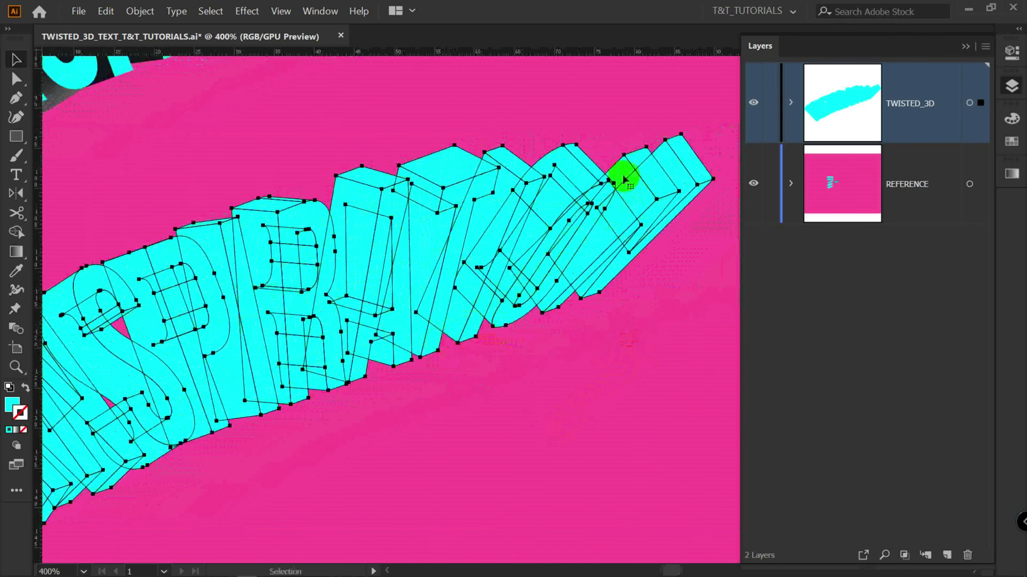
key(ctrl+shift+b)
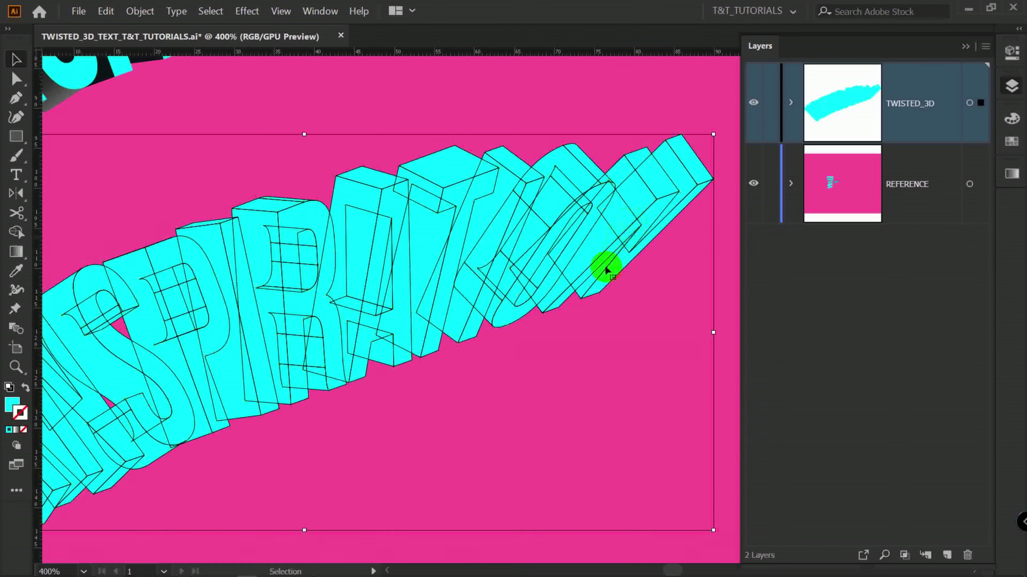
click(602, 103)
click(557, 168)
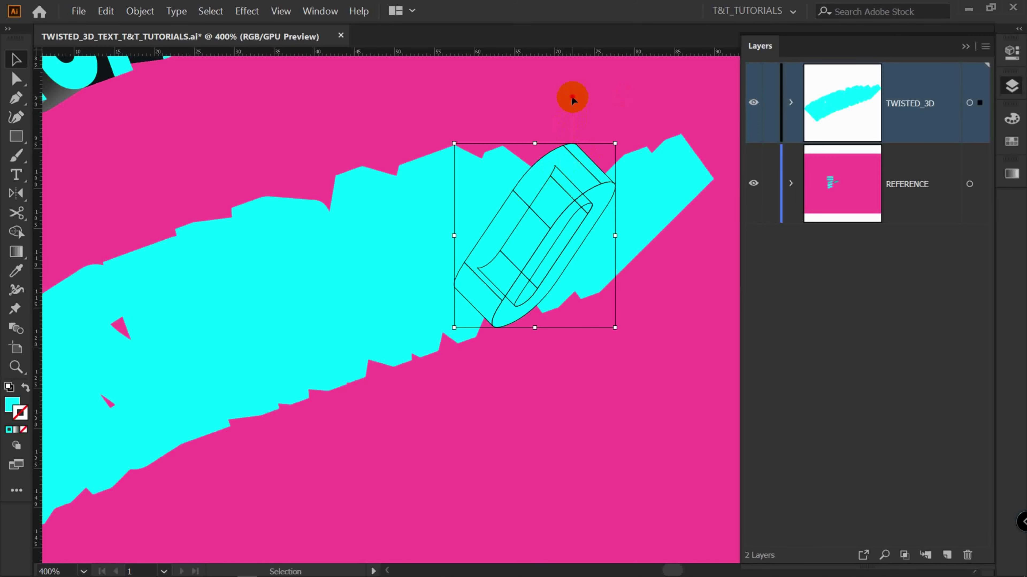
click(572, 97)
Select the whole expanded word and ungroup it
scroll(586, 182, down, 1)
drag(90, 471, 726, 220)
click(662, 212)
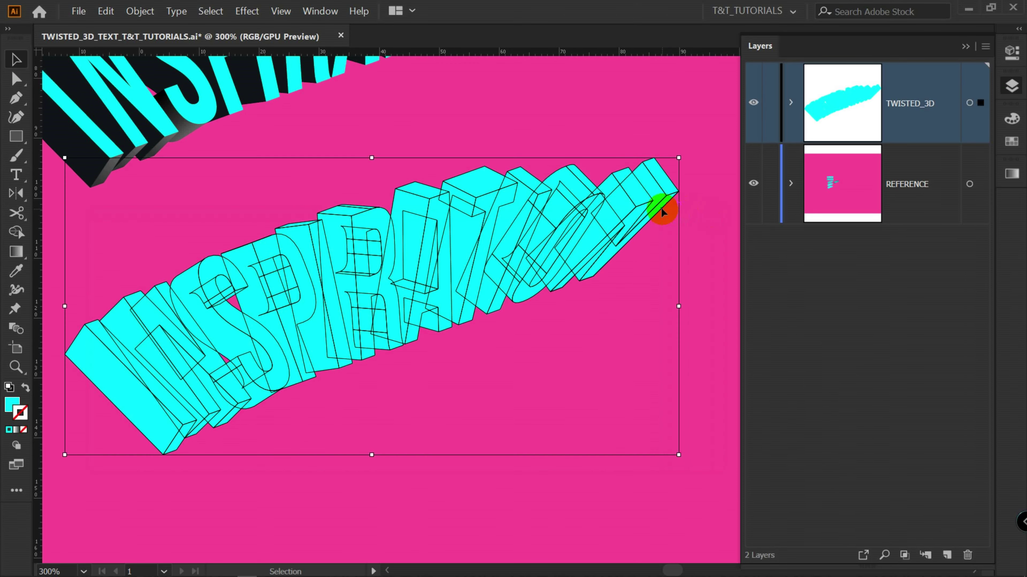
right_click(455, 233)
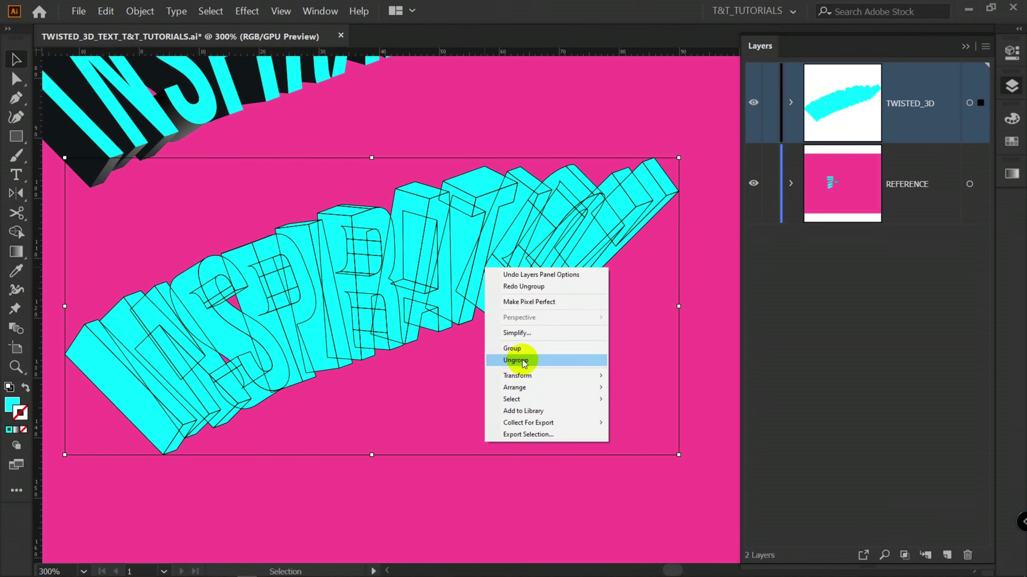
click(522, 360)
Select individual letters such as the T and the O to check how their faces are still grouped
click(564, 282)
click(511, 187)
click(539, 183)
click(487, 189)
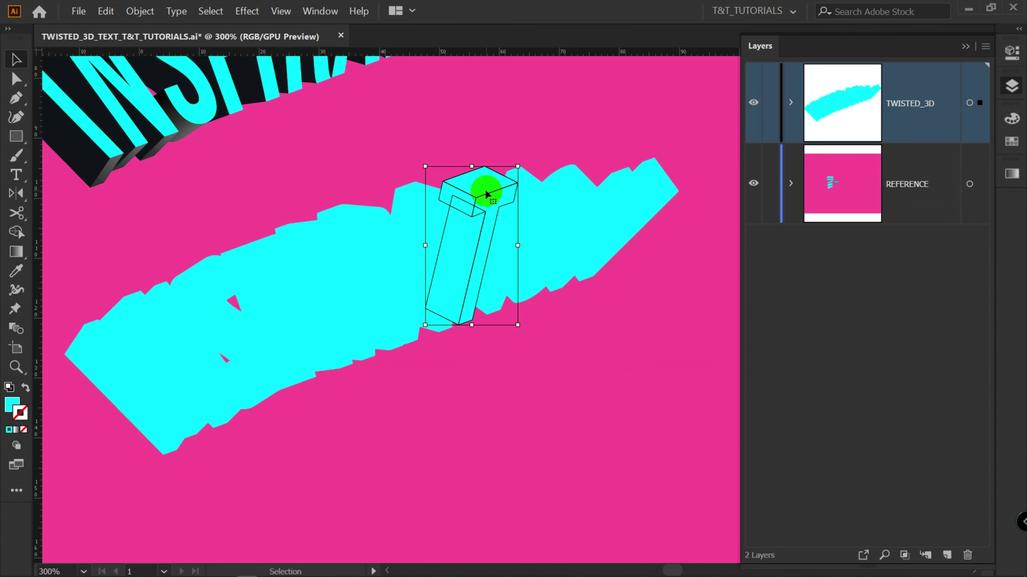
click(580, 190)
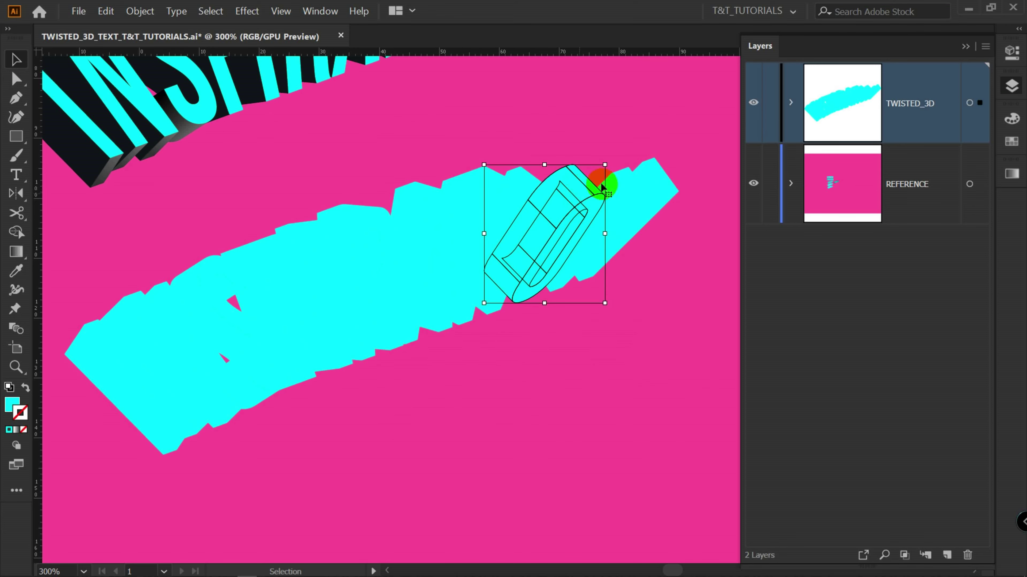
click(568, 339)
click(568, 217)
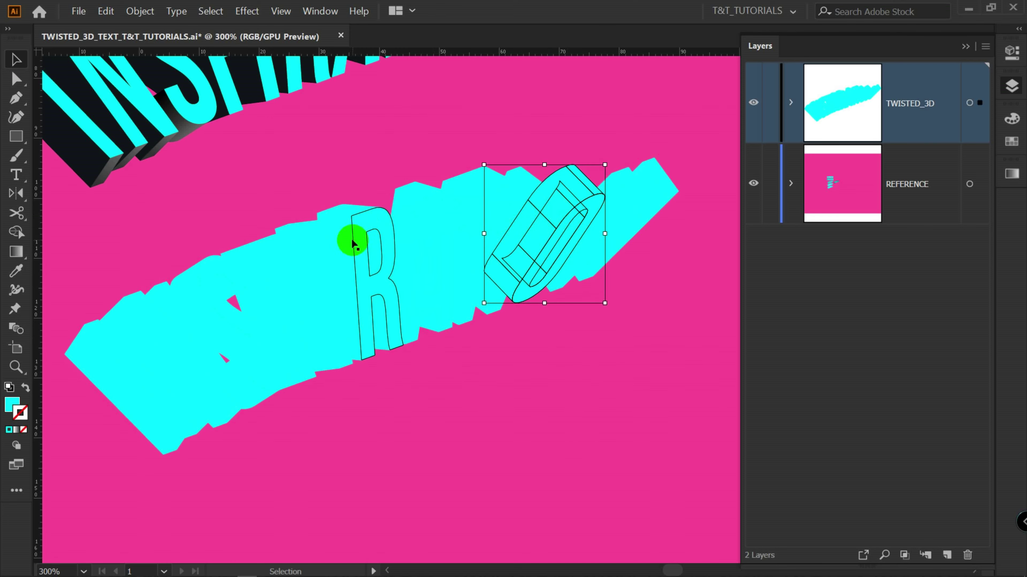
Check the grouping of the R and P letters and isolate the O group for editing
click(364, 234)
click(284, 263)
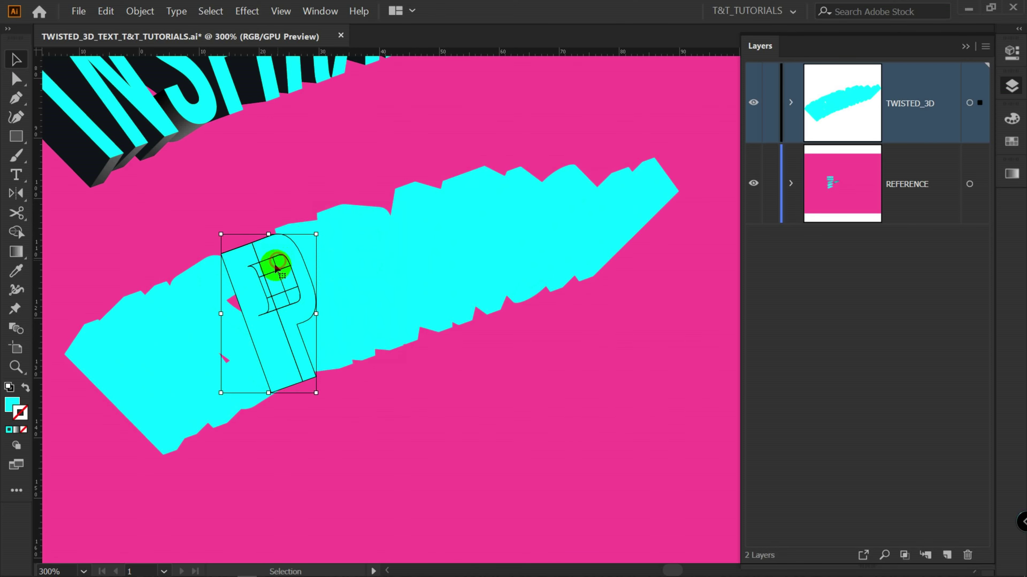
click(178, 305)
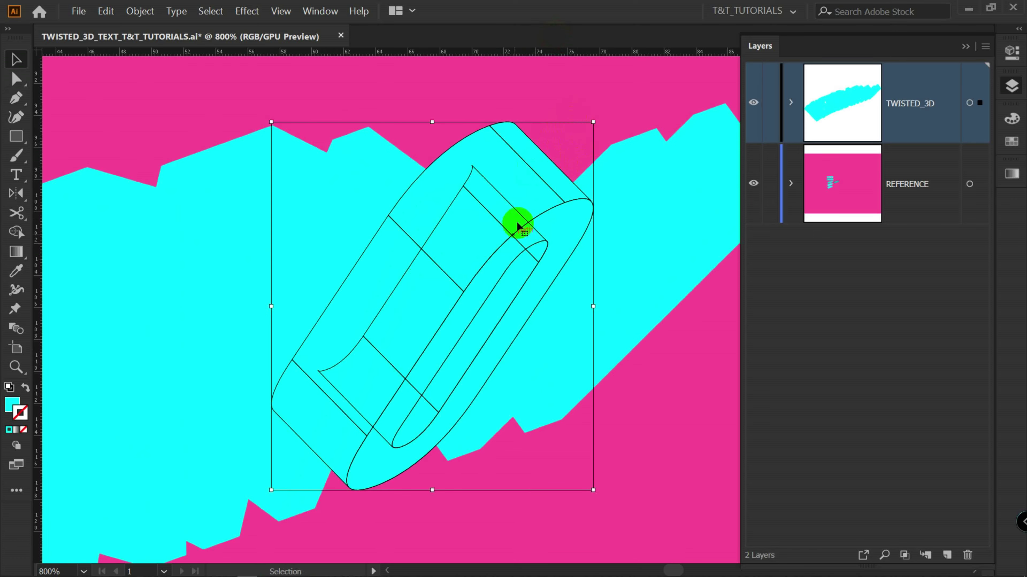
double_click(545, 208)
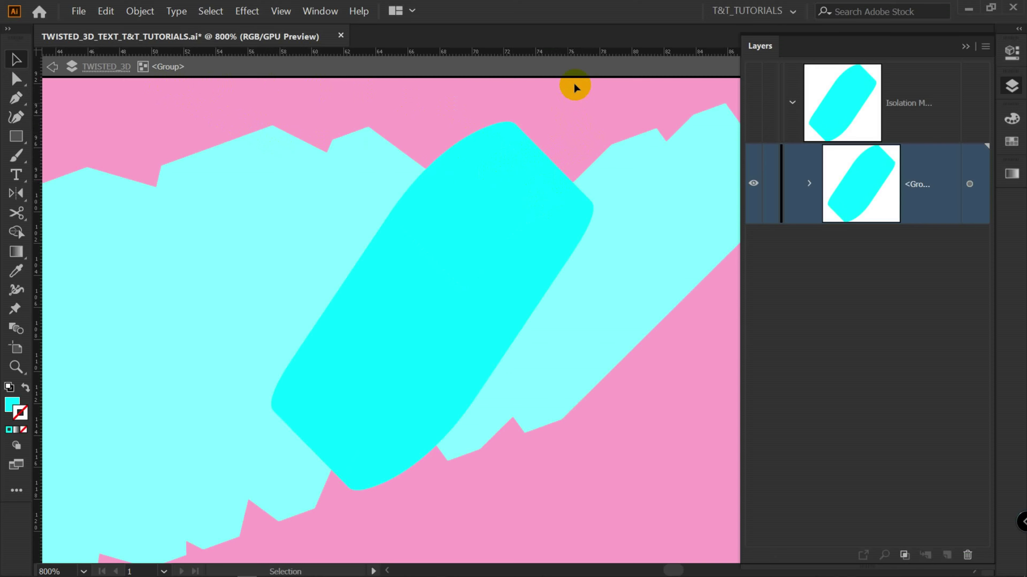
click(531, 213)
click(545, 166)
Unite the four segments of the O's outer extruded side into a single shape
key(a)
click(541, 172)
shift+click(490, 202)
shift+click(395, 316)
shift+click(307, 426)
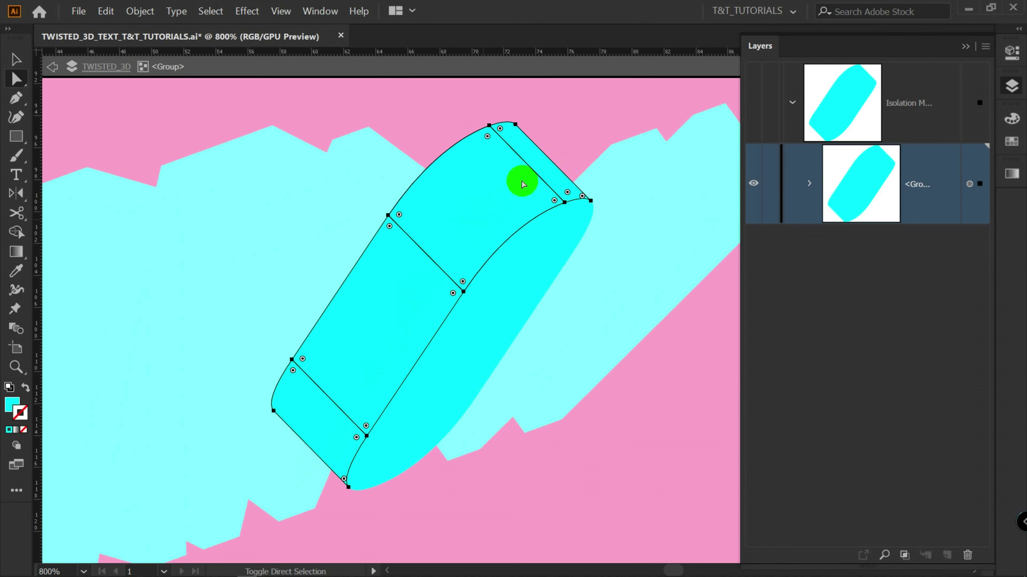
click(1010, 53)
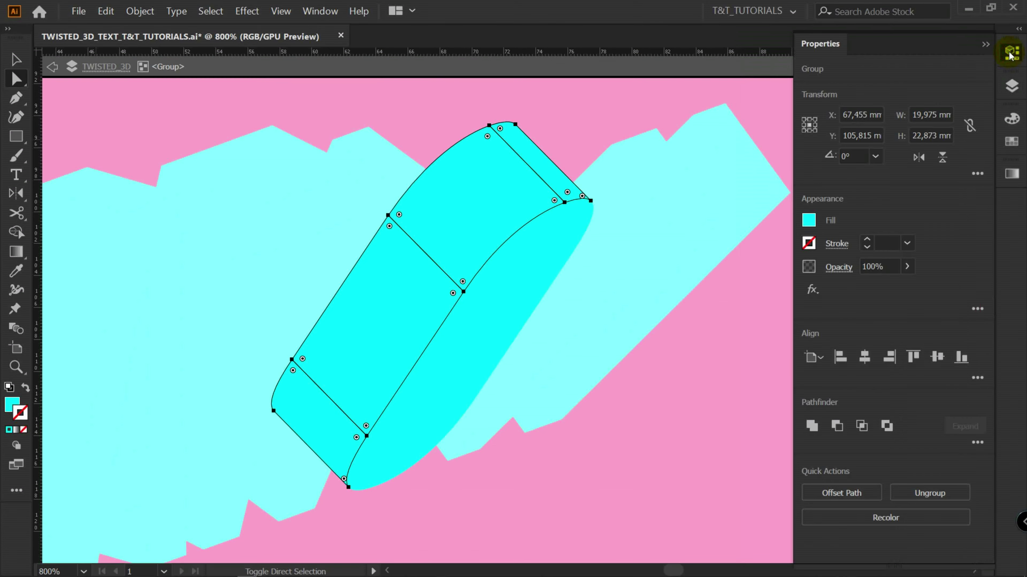
click(810, 425)
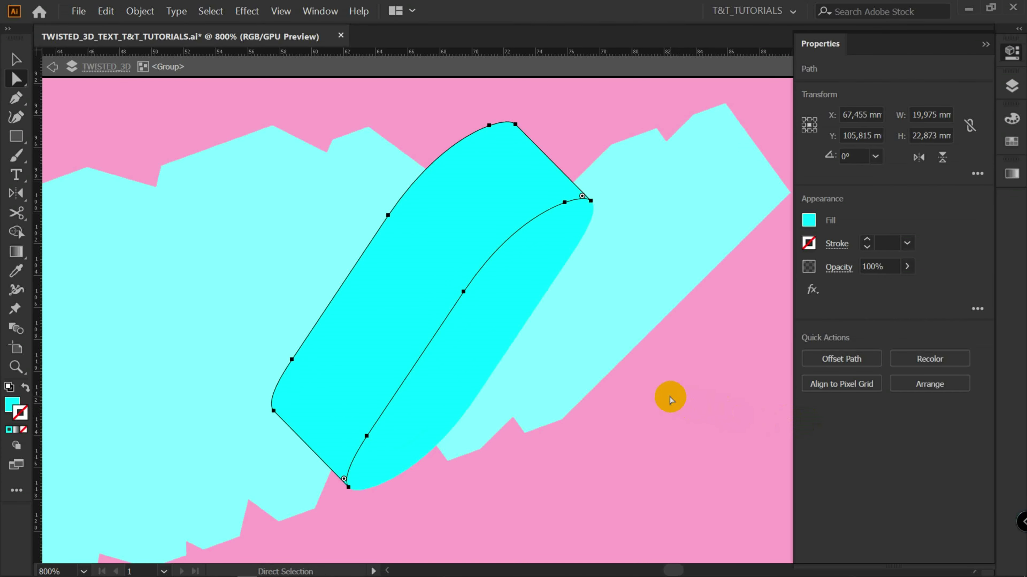
click(670, 398)
key(v)
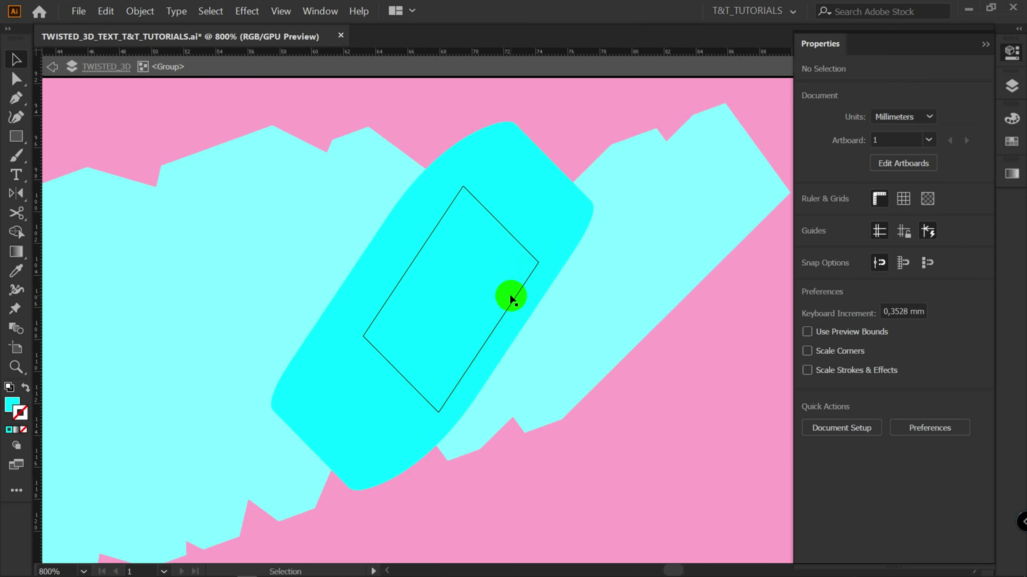
Select only the O's inner side faces, leaving out its outer side and front face, and unite them into one shape
key(a)
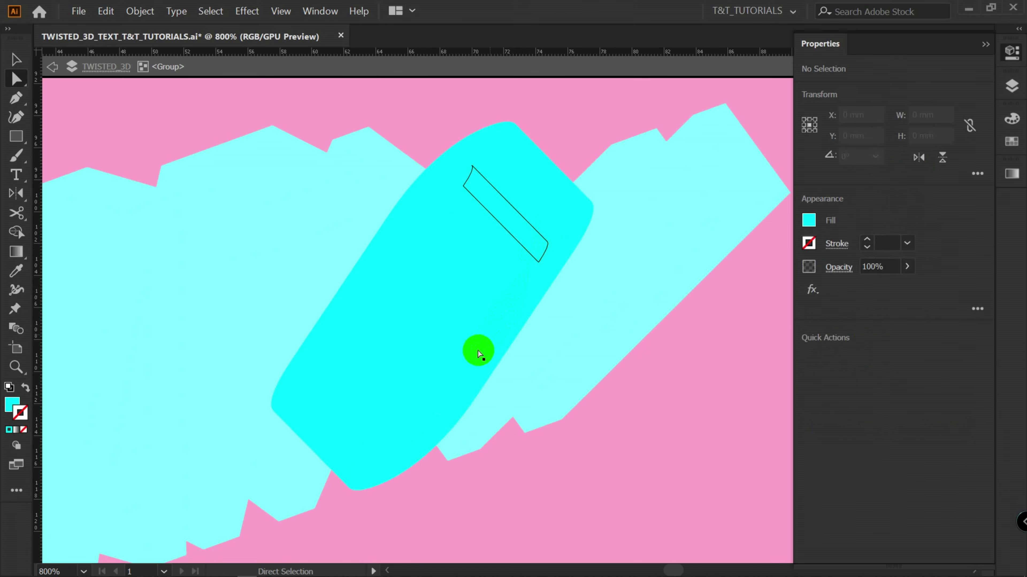
key(v)
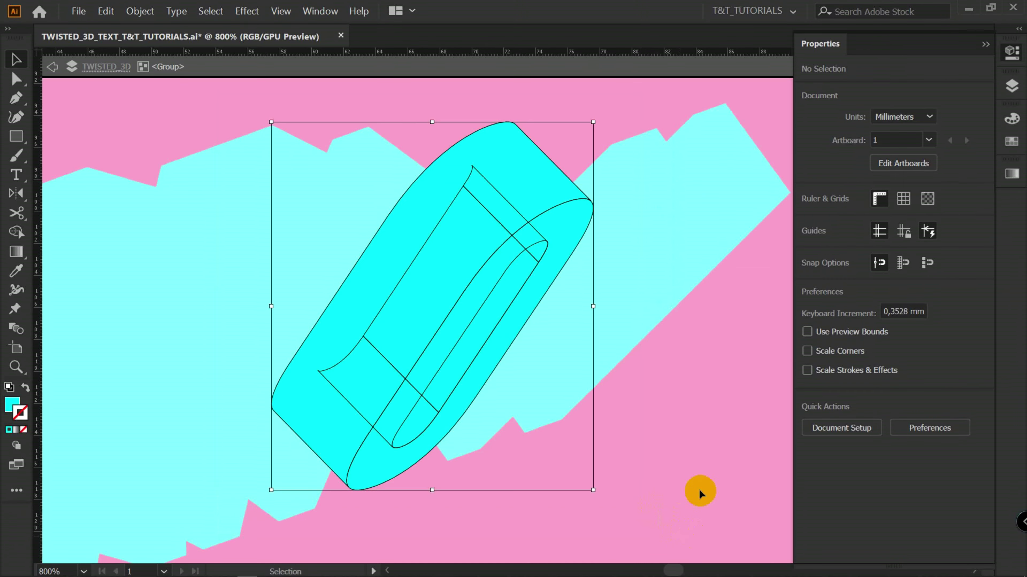
drag(680, 537, 680, 536)
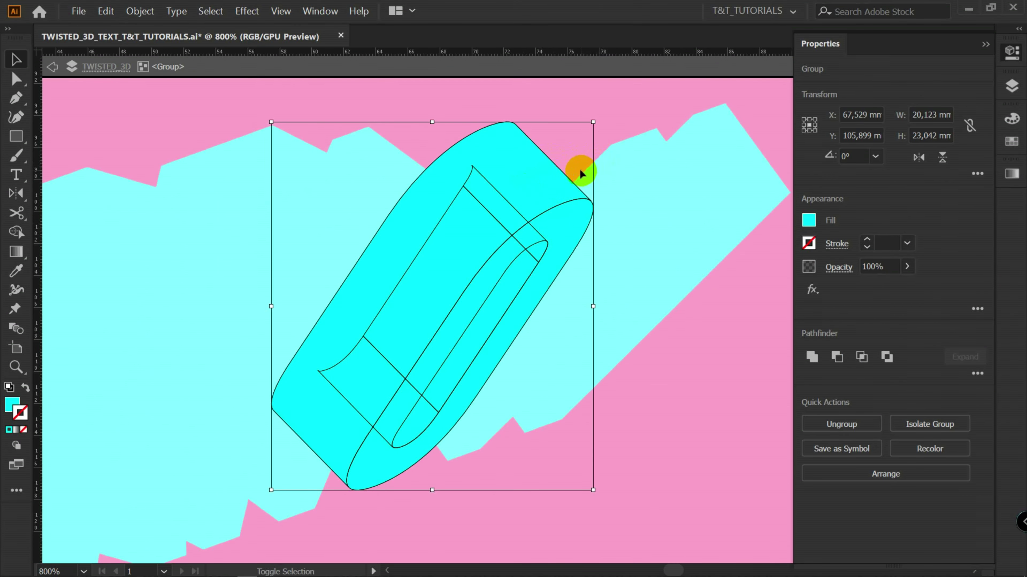
shift+click(570, 221)
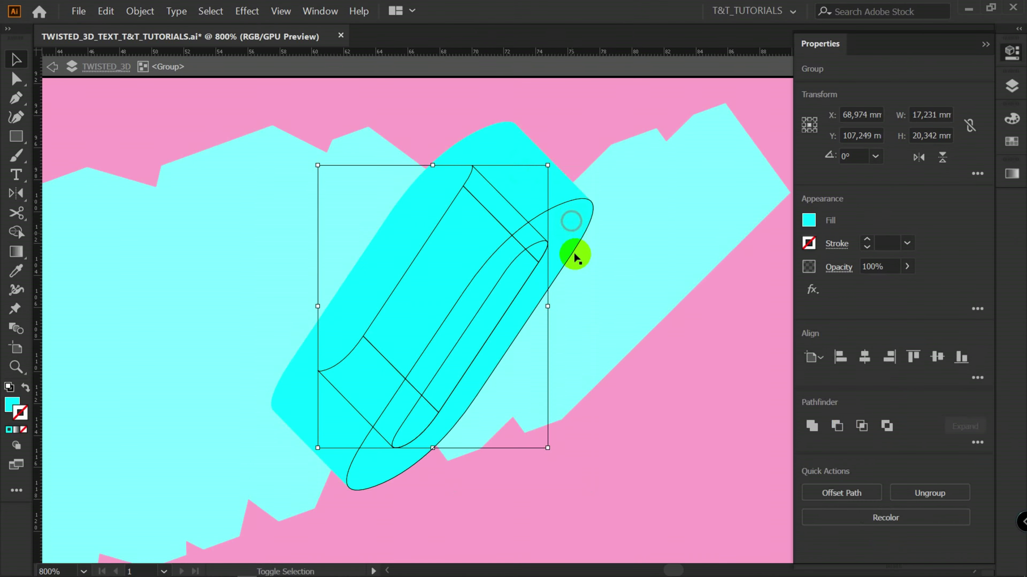
shift+click(575, 264)
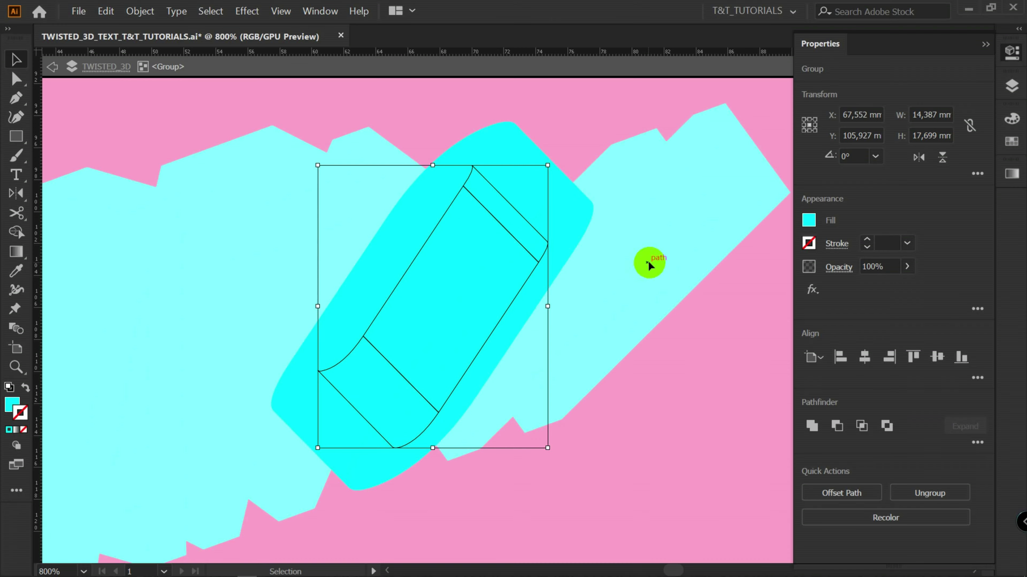
click(812, 426)
click(711, 391)
Check the O's merged outer and inner faces individually and leave isolation mode
click(489, 183)
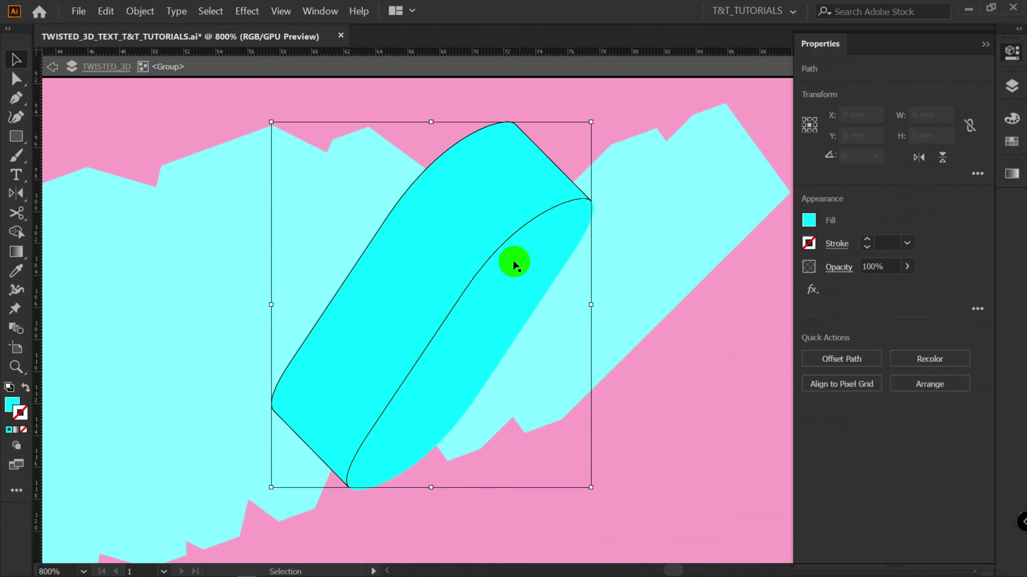
click(489, 294)
click(494, 309)
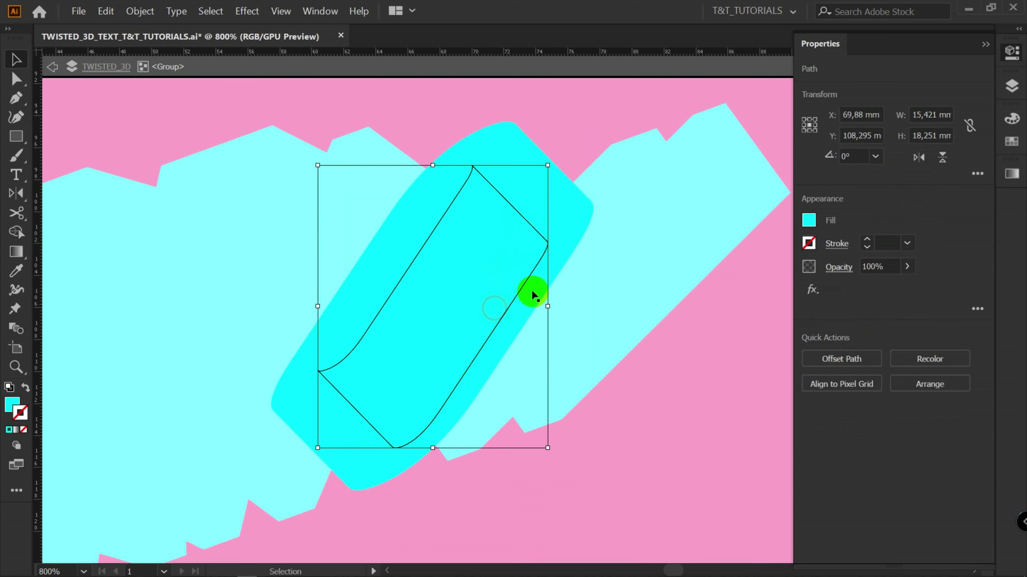
click(509, 174)
click(435, 395)
click(436, 394)
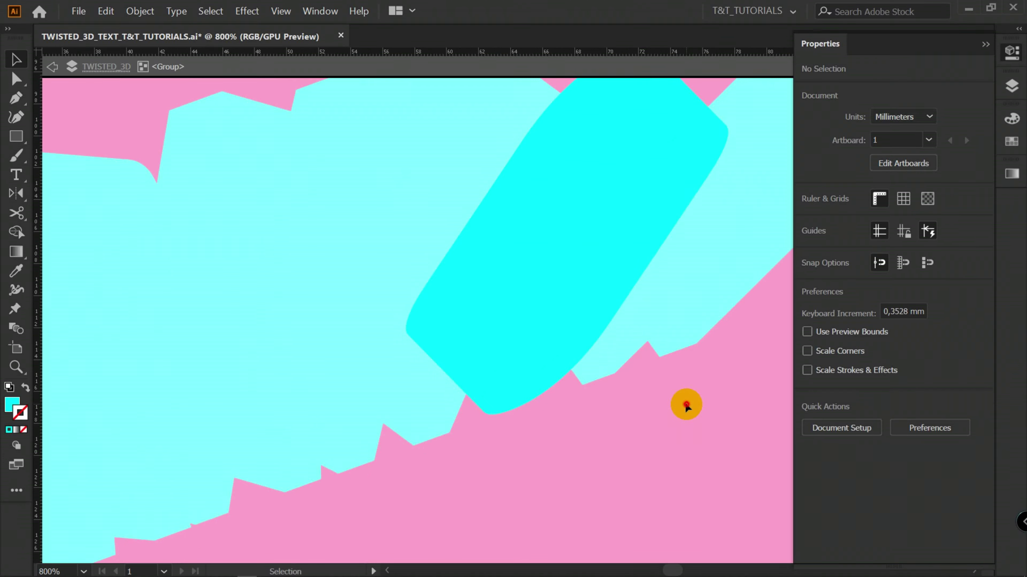
double_click(686, 405)
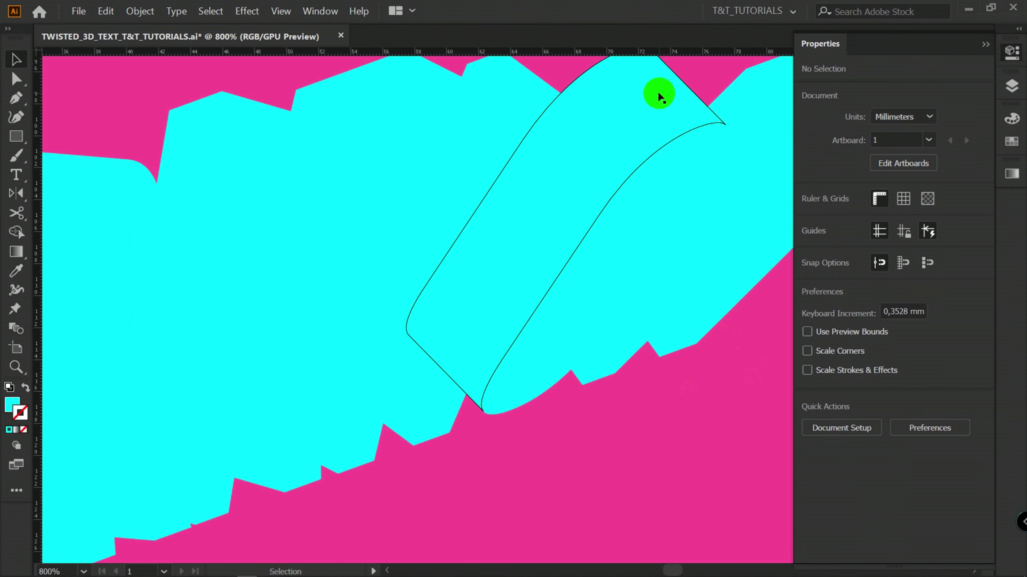
Isolate the R group and unite the side faces along the top of the letter
click(658, 94)
drag(423, 225, 645, 176)
click(337, 126)
drag(315, 135, 488, 167)
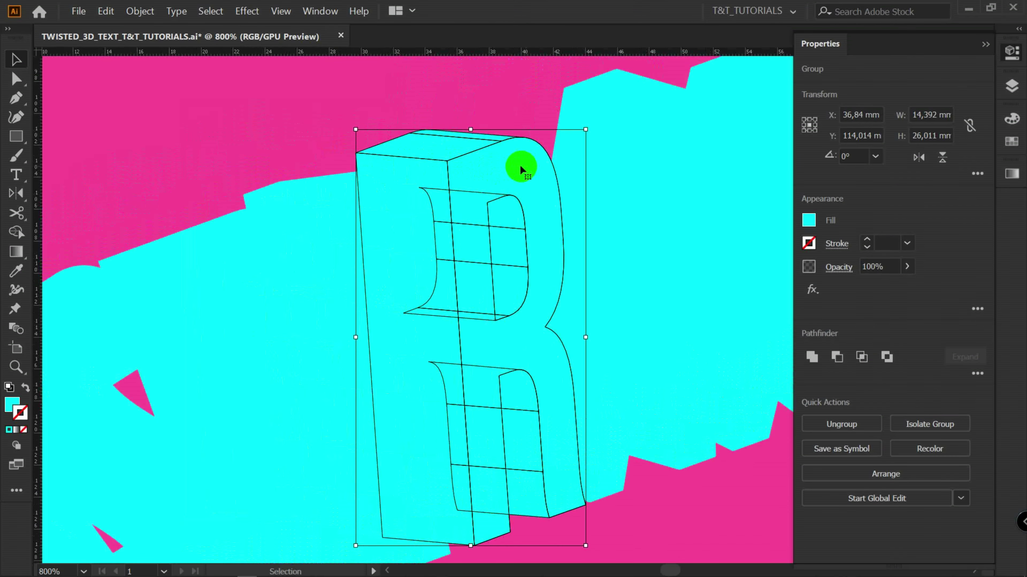
double_click(425, 159)
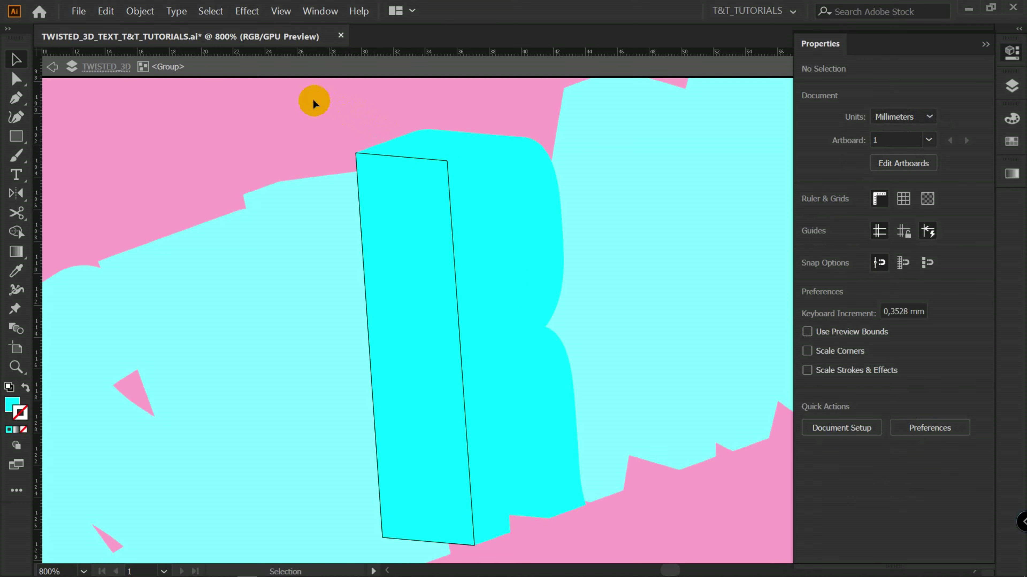
click(445, 151)
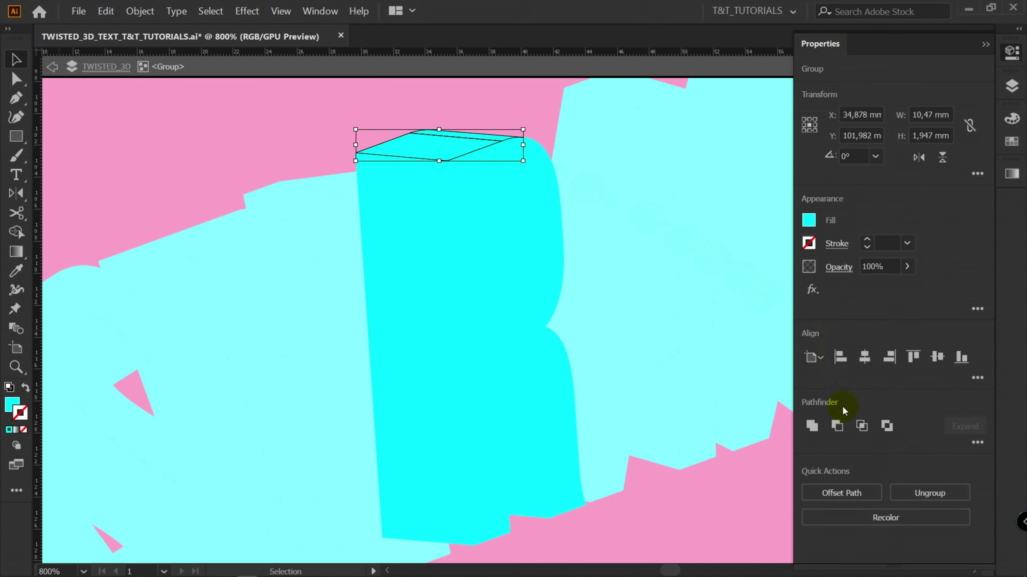
click(812, 426)
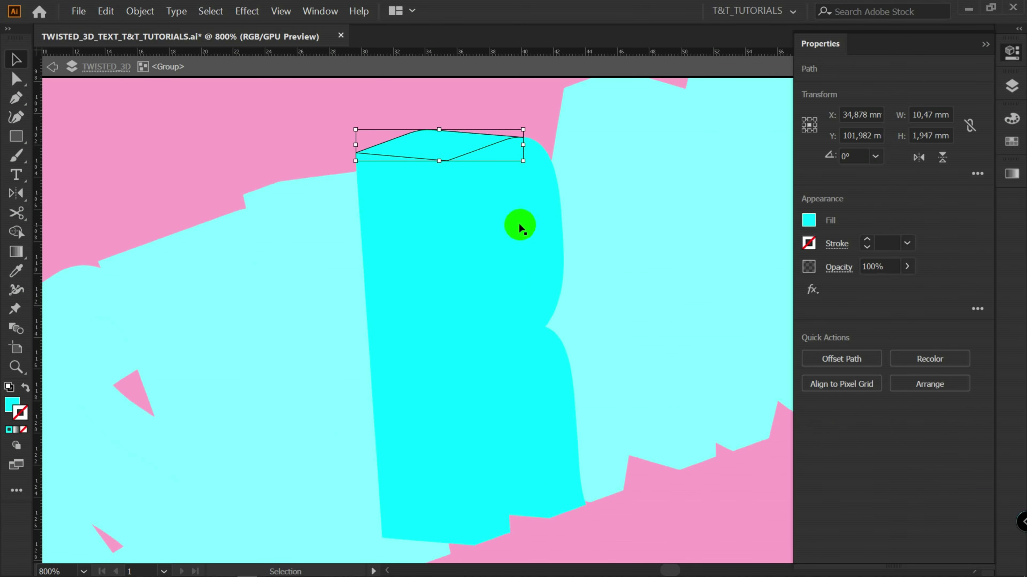
Select only the side faces inside the R's upper opening and unite them into one shape
click(516, 222)
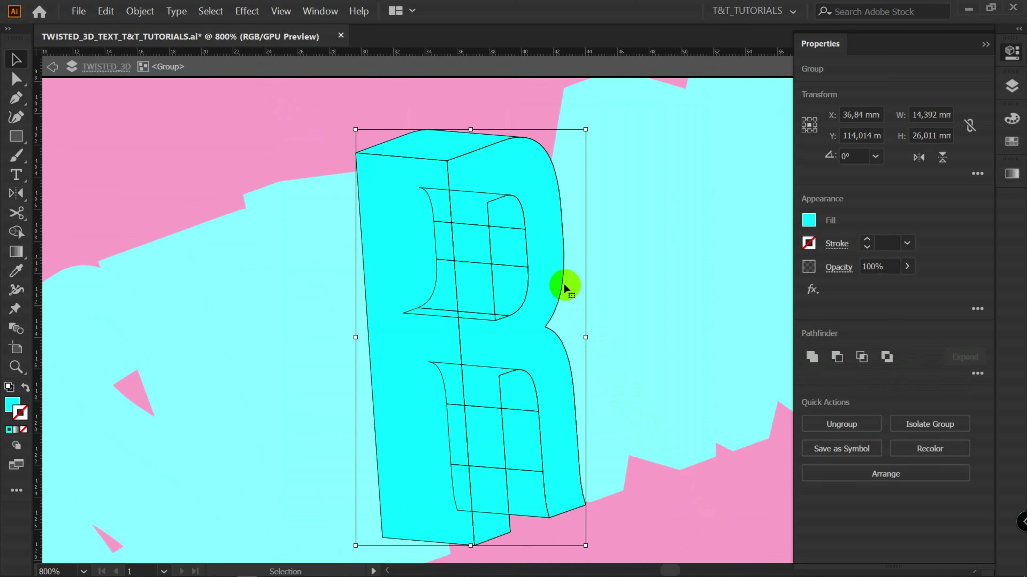
shift+click(545, 197)
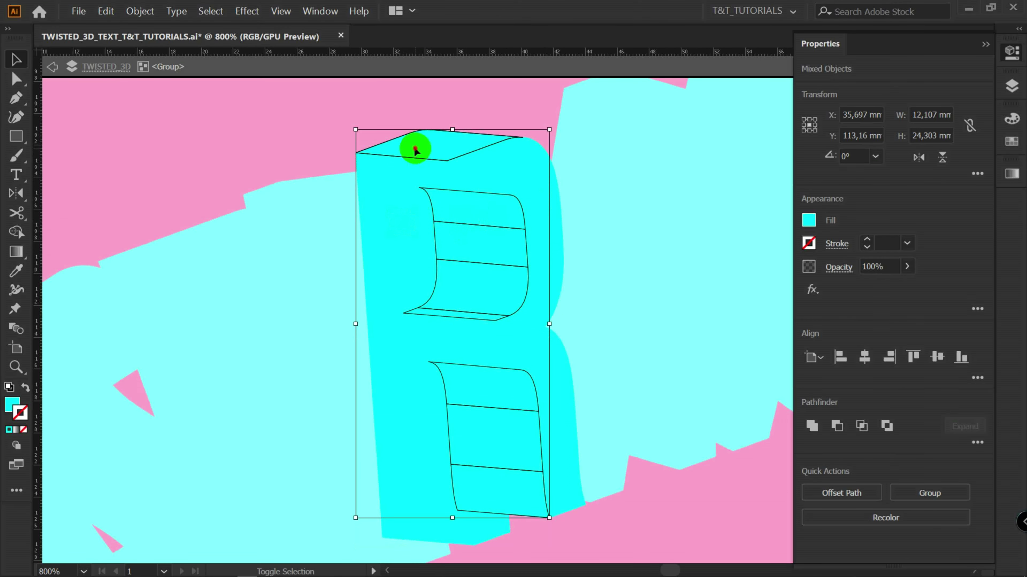
click(525, 412)
shift+click(531, 443)
click(812, 426)
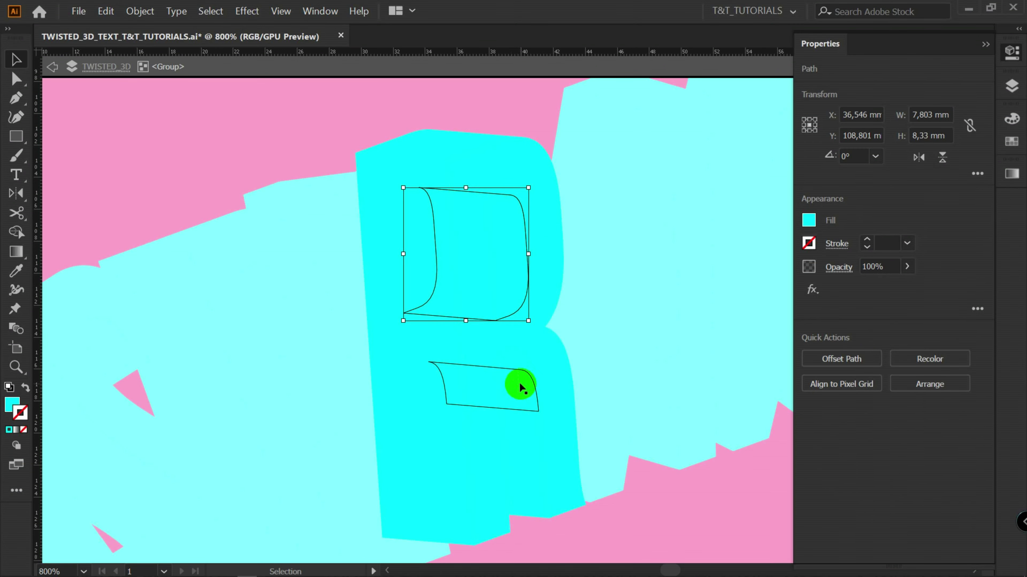
Unite the three side faces of the opening between the R's legs into one shape
click(531, 412)
shift+click(532, 445)
shift+click(531, 494)
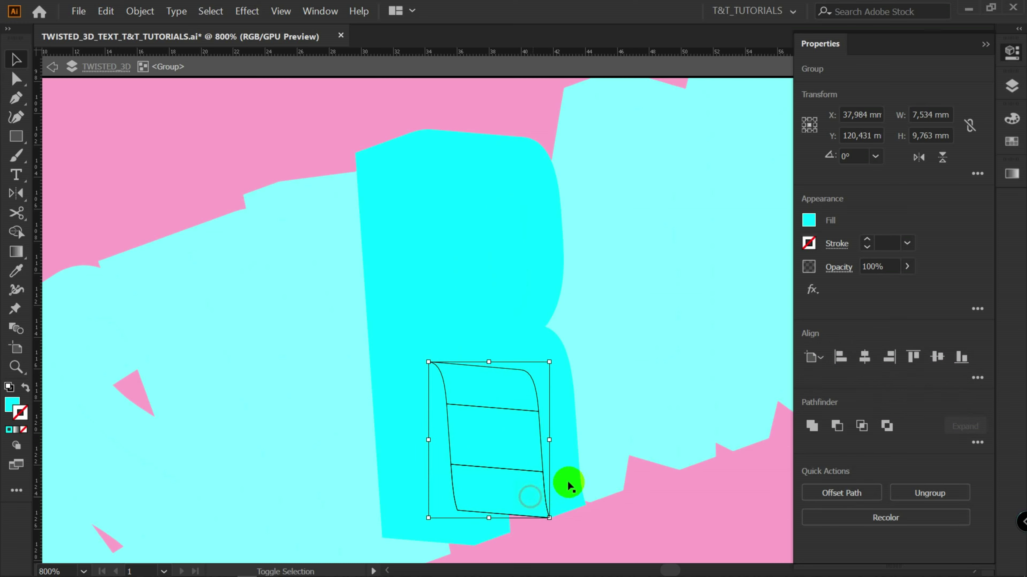
click(812, 426)
Leave the R group, isolate the P and select the side faces inside its bowl
click(628, 526)
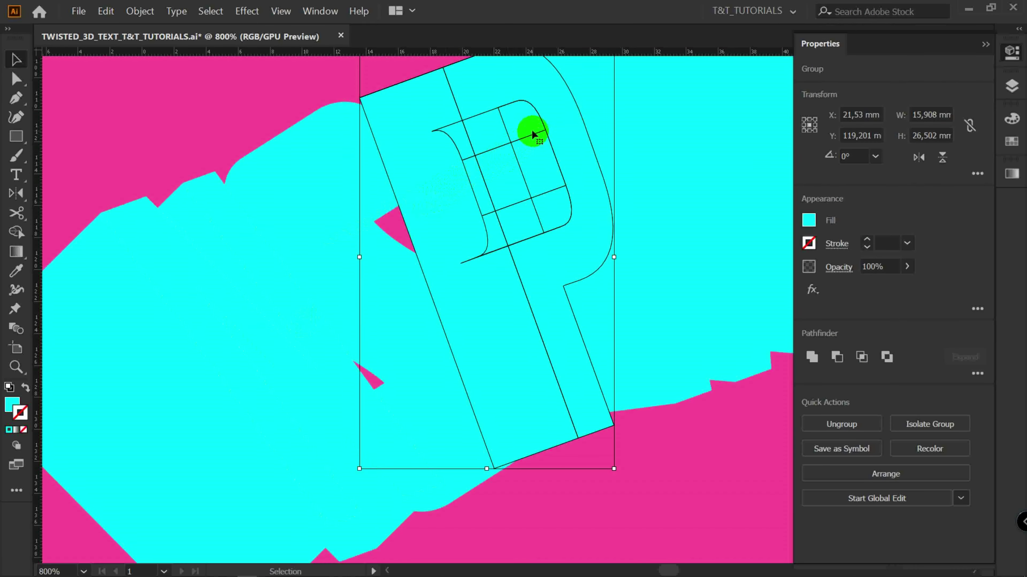
double_click(534, 122)
click(532, 154)
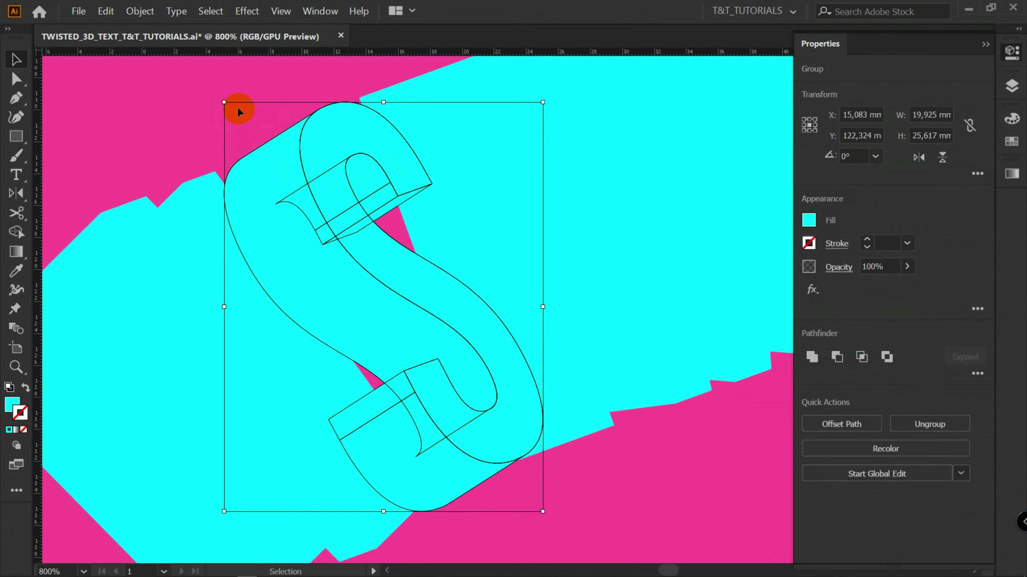
Isolate the S and unite the side faces of its upper opening and those of its lower end separately
double_click(314, 172)
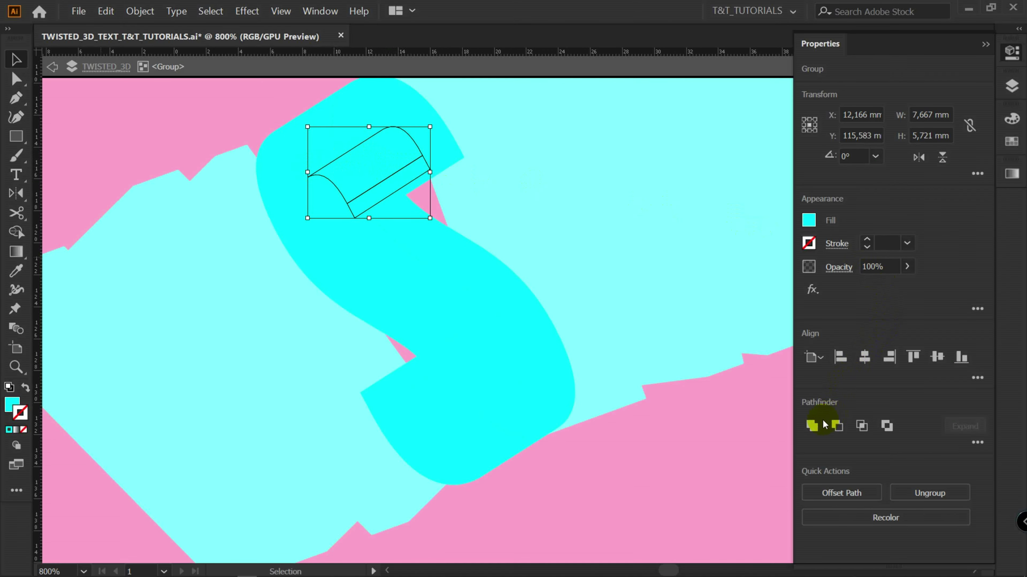
click(814, 426)
click(559, 419)
click(813, 425)
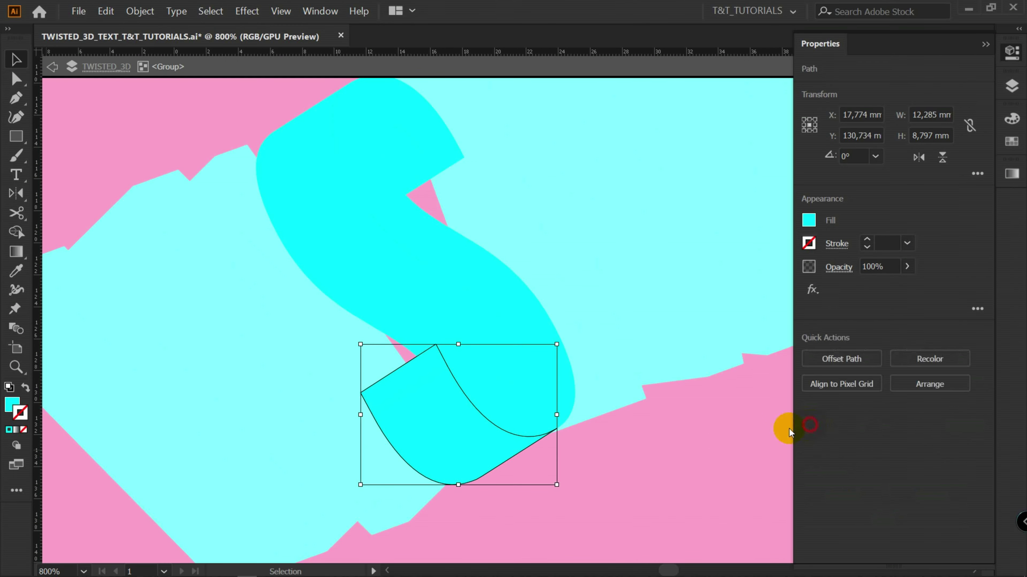
click(654, 481)
Select all of the S's faces to check the merged outlines and leave isolation mode
drag(576, 133, 572, 165)
drag(217, 101, 219, 104)
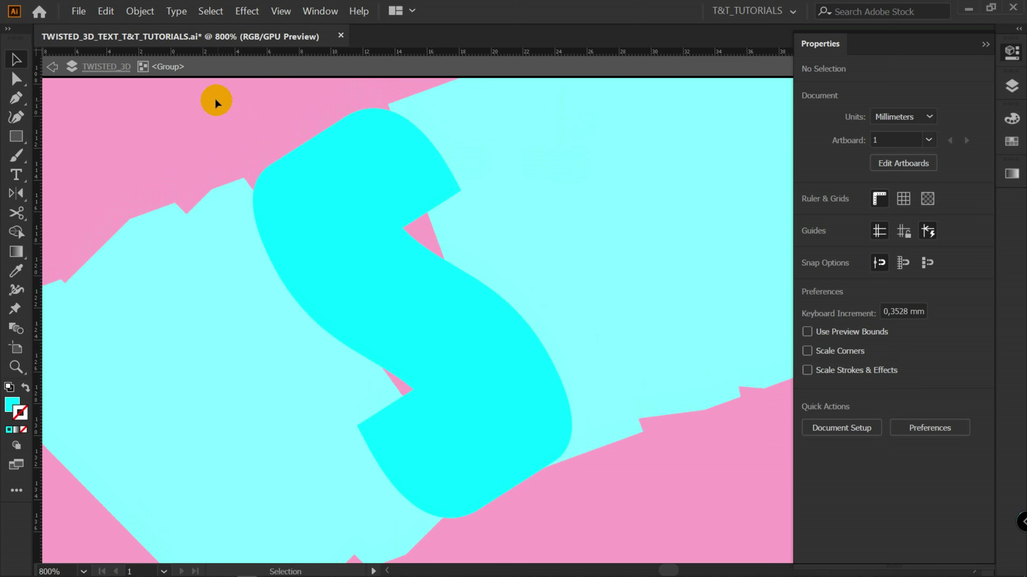
key(ctrl+a)
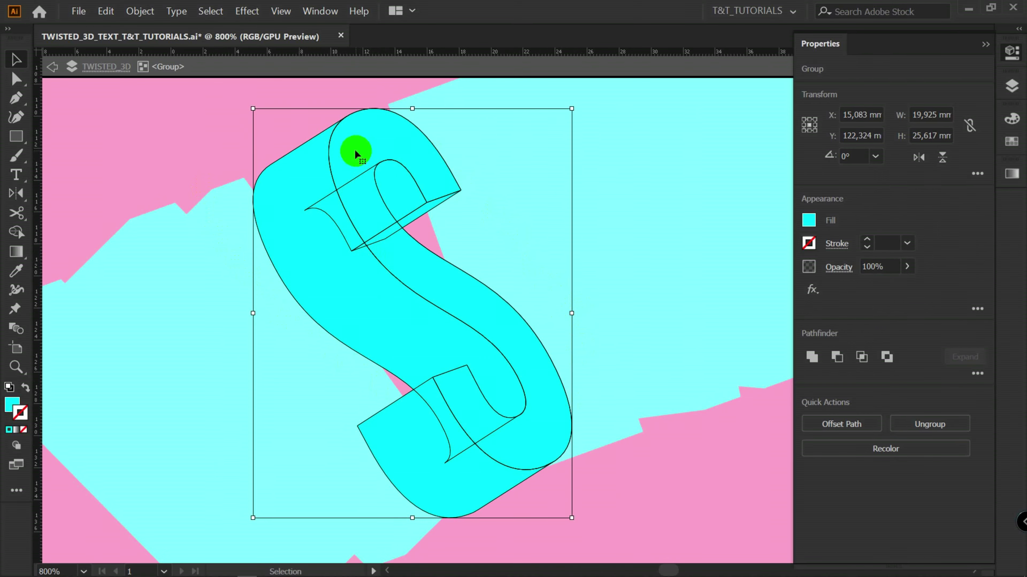
click(204, 221)
scroll(396, 267, down, 3)
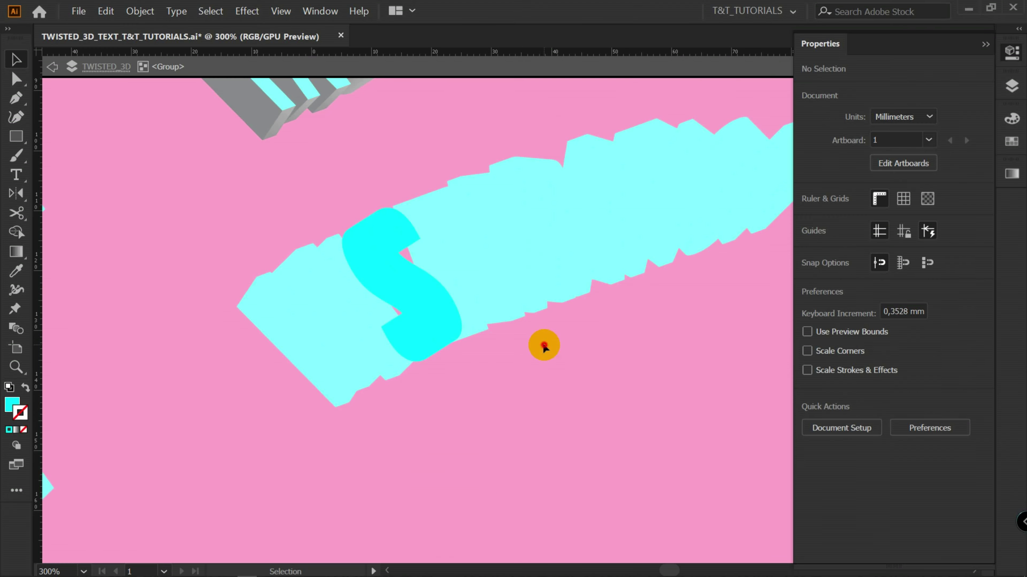
double_click(544, 345)
Select the whole expanded INSPIRATION word and ungroup its letters into separate faces
drag(557, 301, 450, 363)
drag(543, 388, 544, 376)
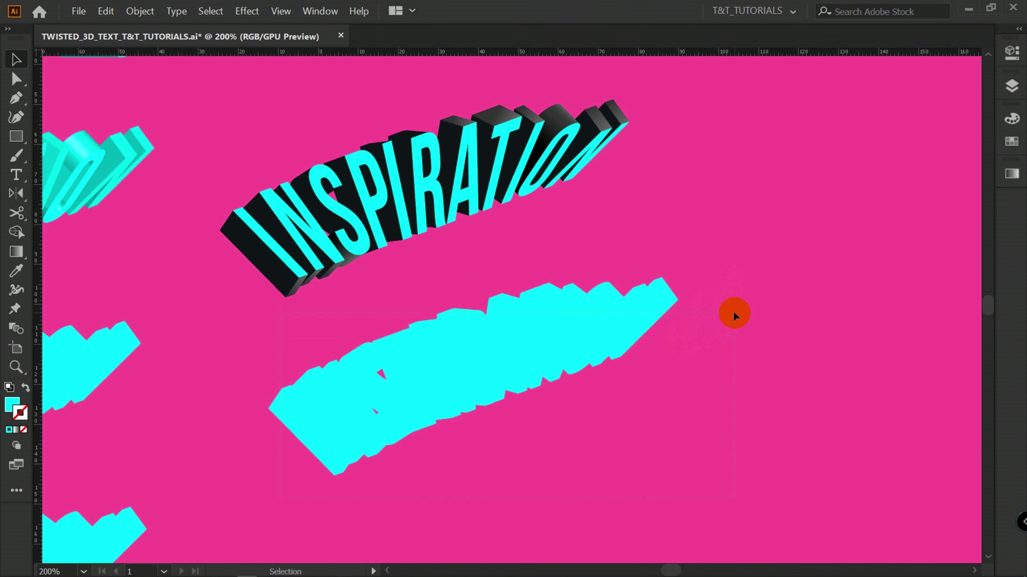
drag(734, 314, 737, 310)
right_click(508, 337)
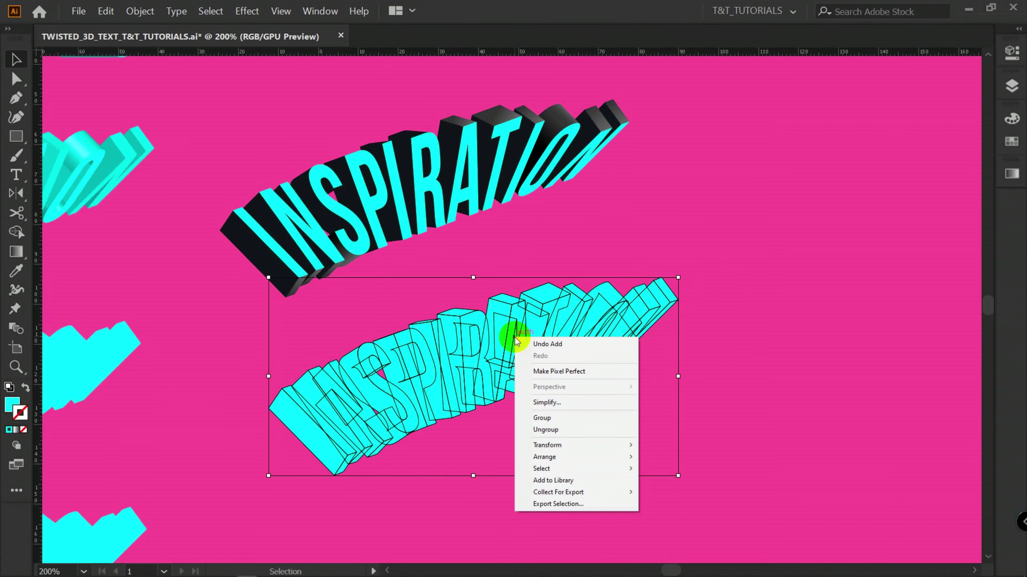
click(552, 430)
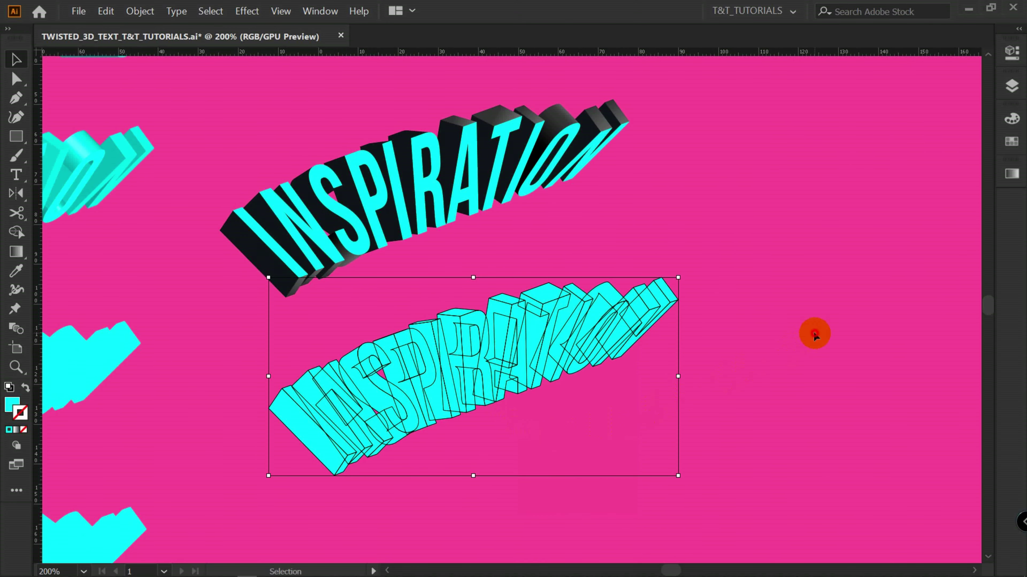
click(814, 333)
Select the front faces of all the letters in the lower INSPIRATION word and group them
click(520, 341)
click(298, 425)
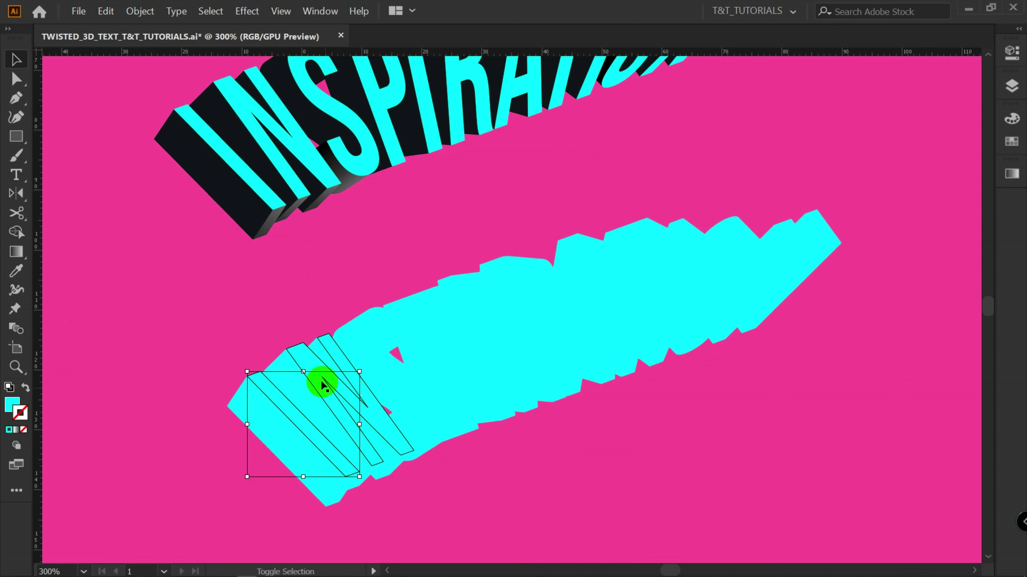
shift+click(321, 380)
shift+click(371, 340)
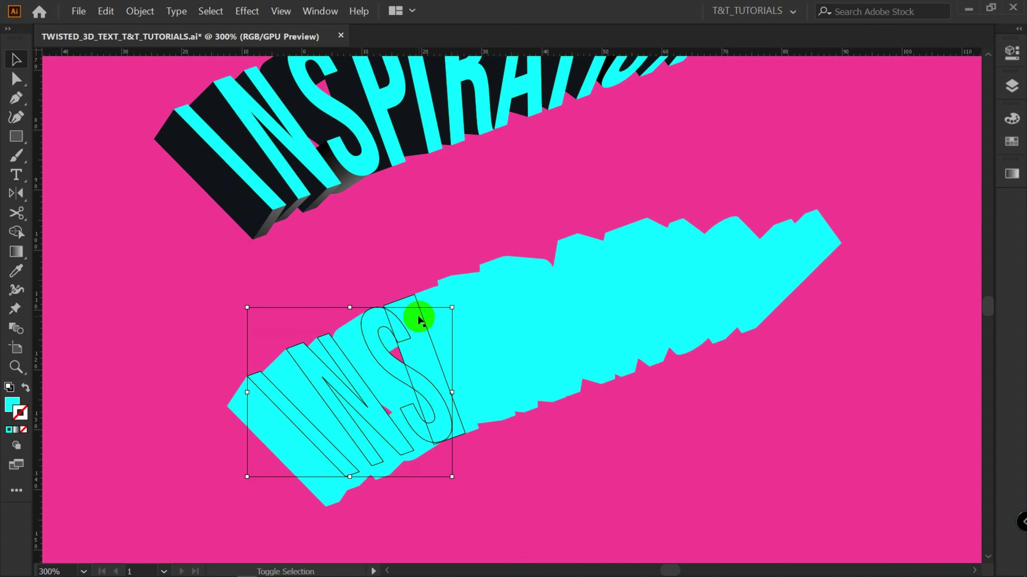
shift+click(432, 311)
shift+click(482, 298)
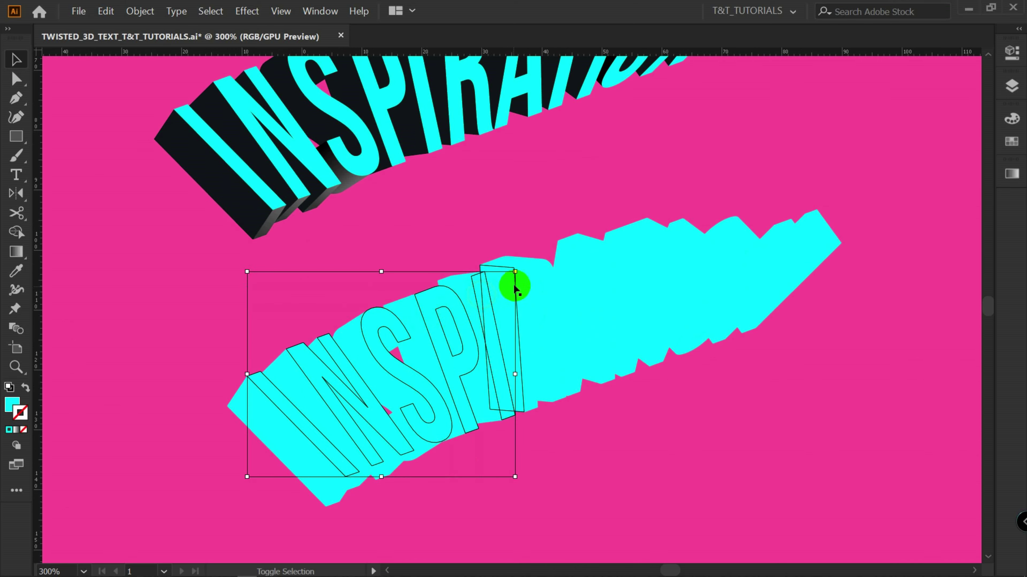
shift+click(519, 285)
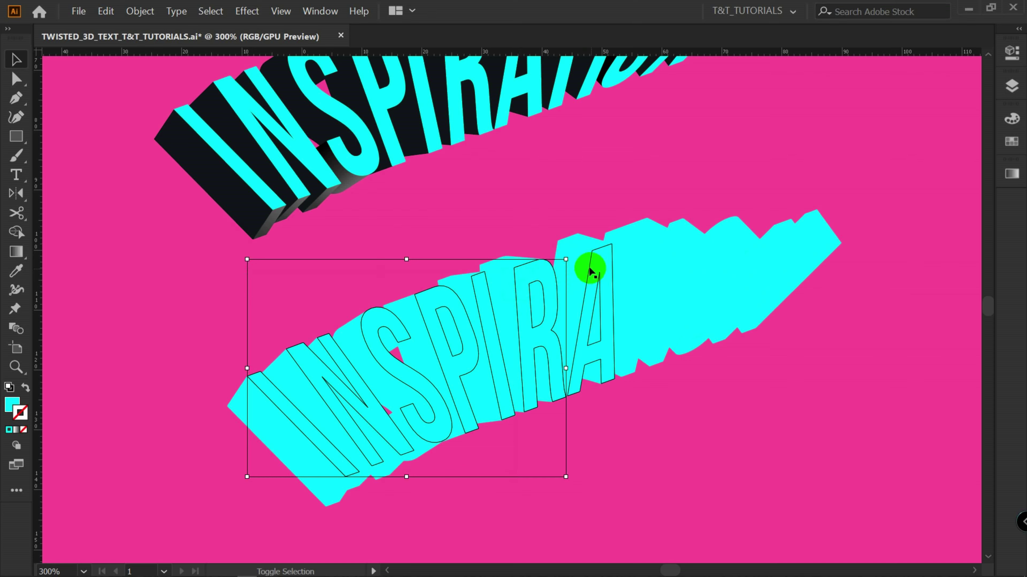
shift+click(601, 260)
shift+click(649, 248)
shift+click(717, 261)
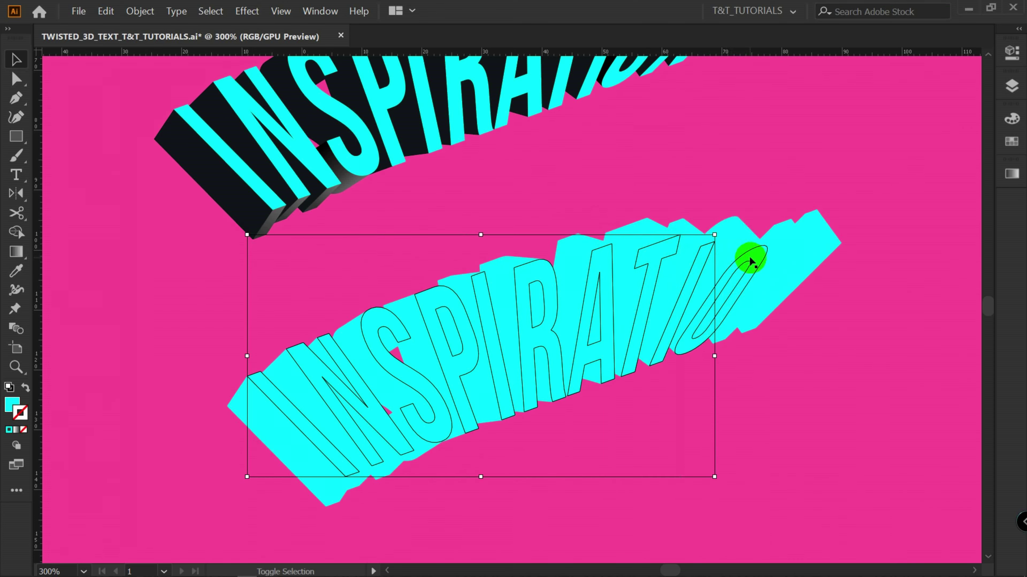
shift+click(758, 261)
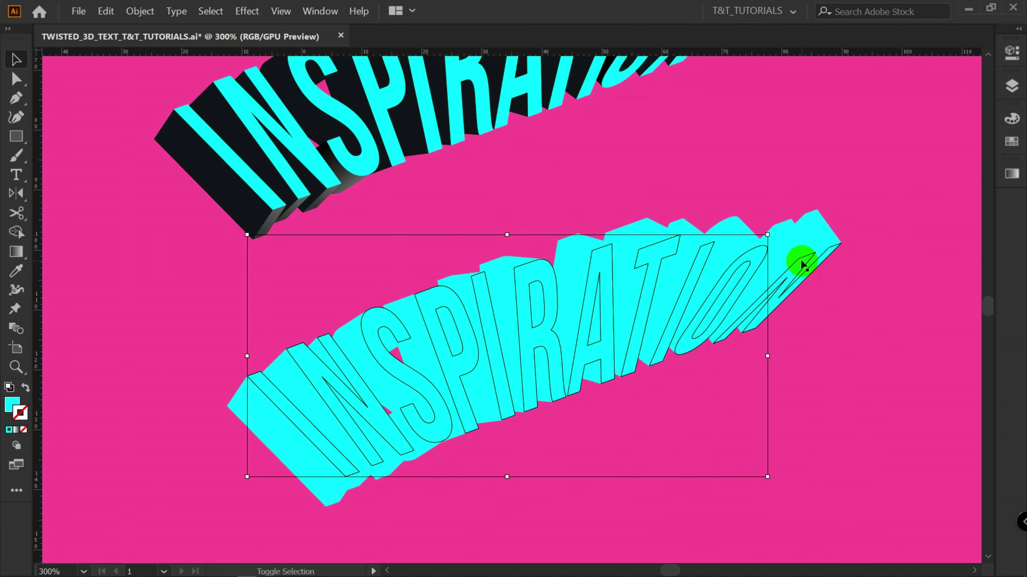
shift+click(802, 263)
drag(782, 292, 714, 256)
key(v)
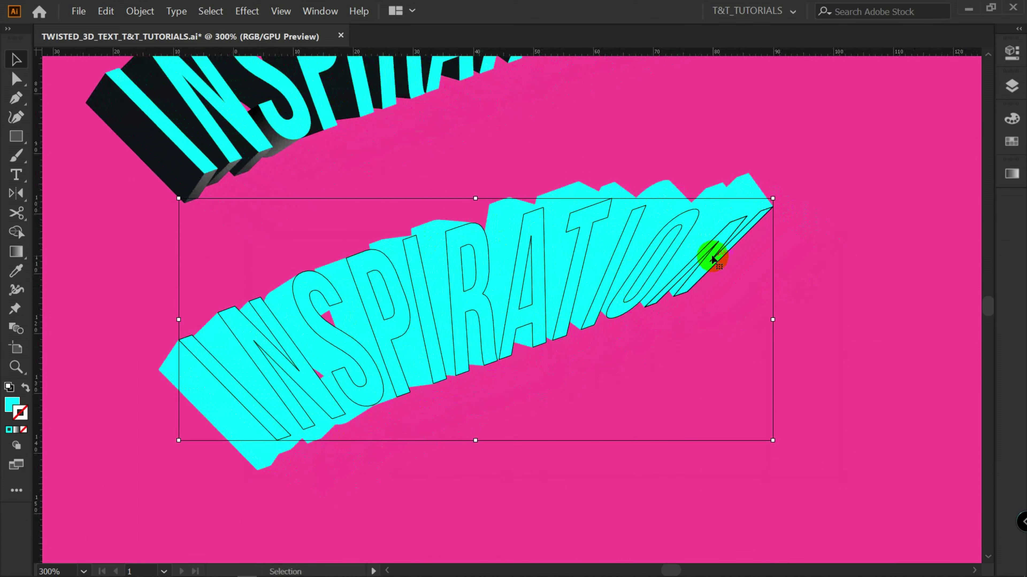
click(848, 302)
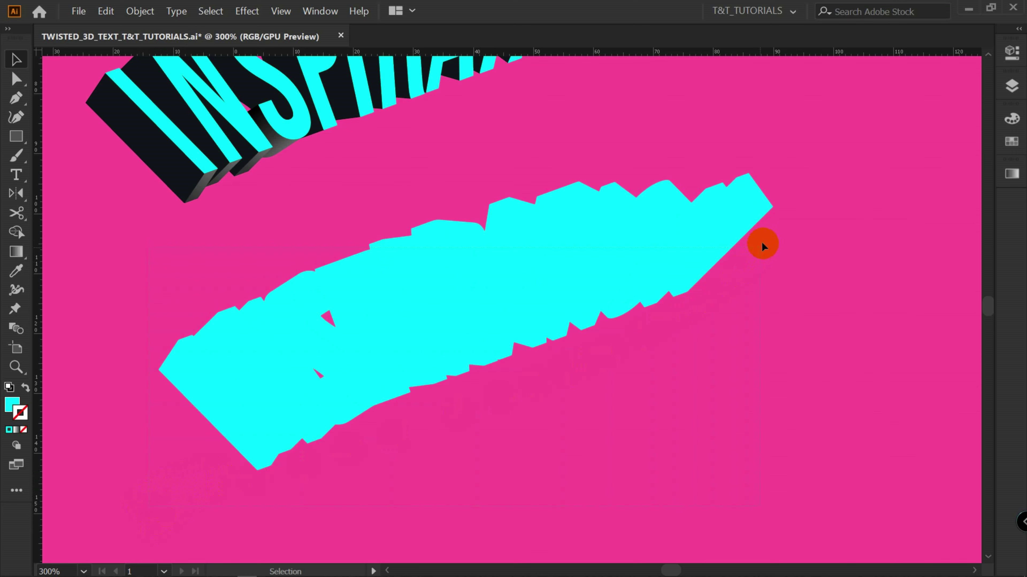
Select the whole lower word, then exclude the front-face group and the small lower end faces of the first I and N
drag(835, 180, 836, 179)
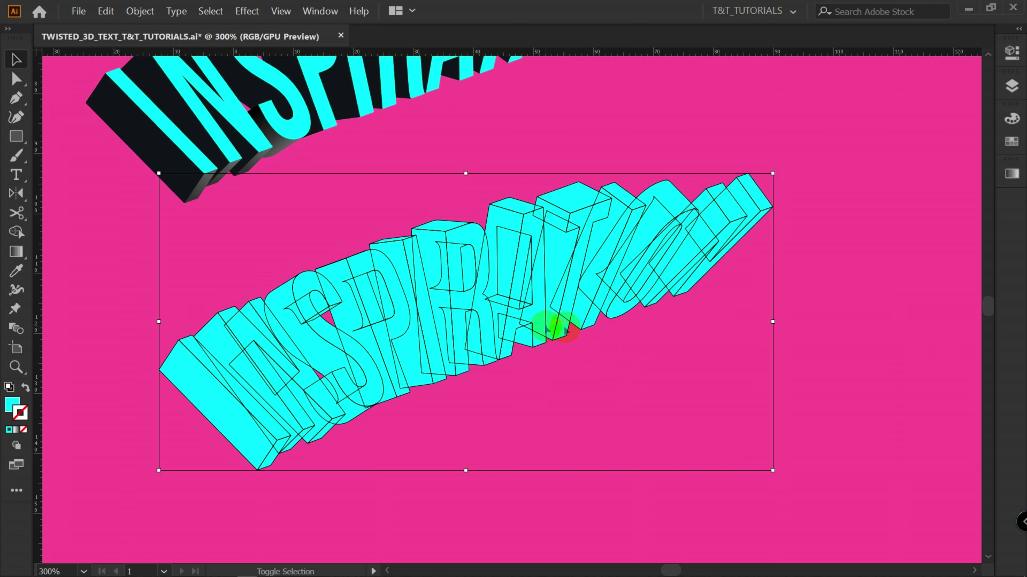
click(602, 309)
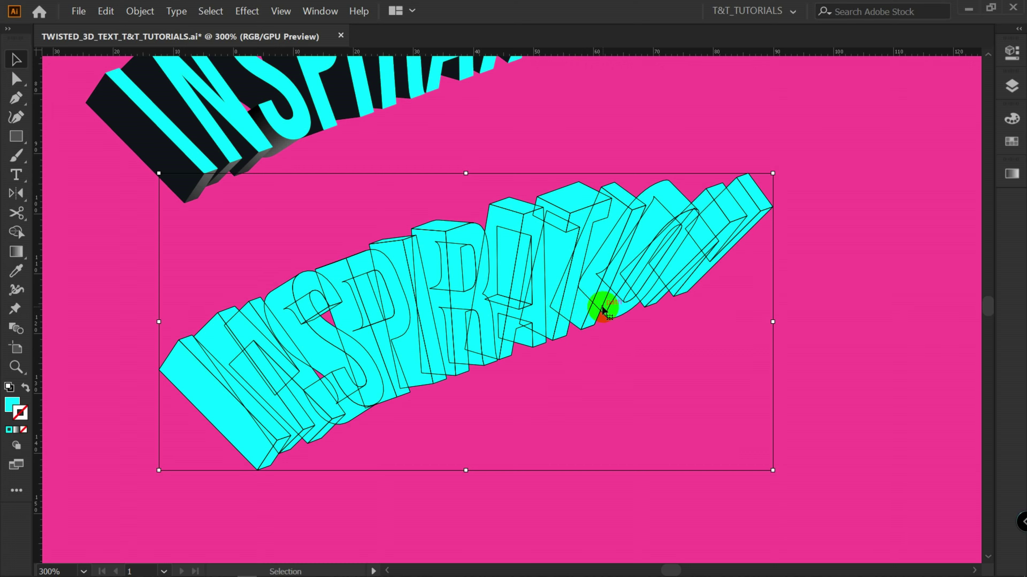
shift+click(562, 329)
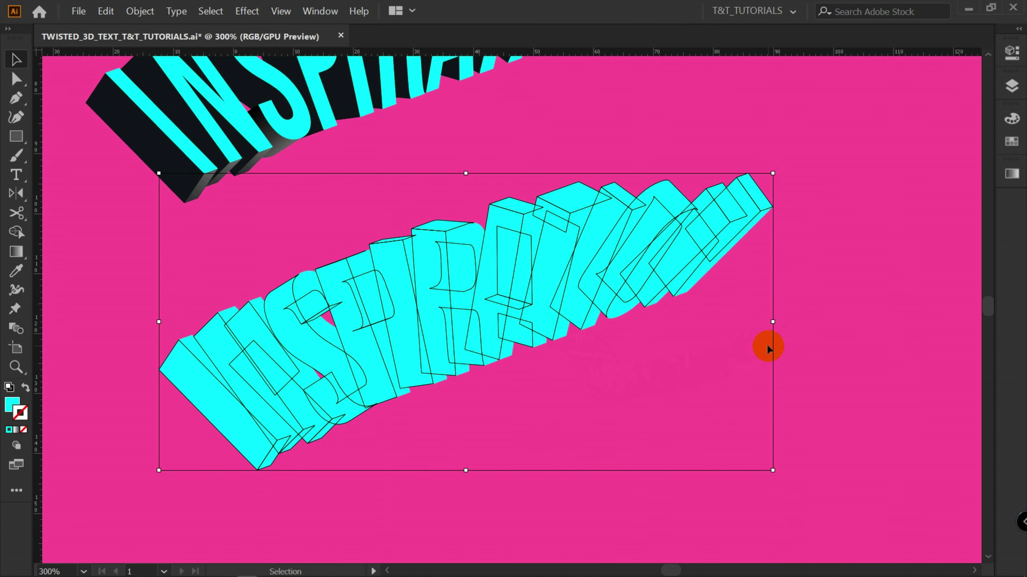
scroll(261, 484, up, 2)
drag(261, 485, 302, 423)
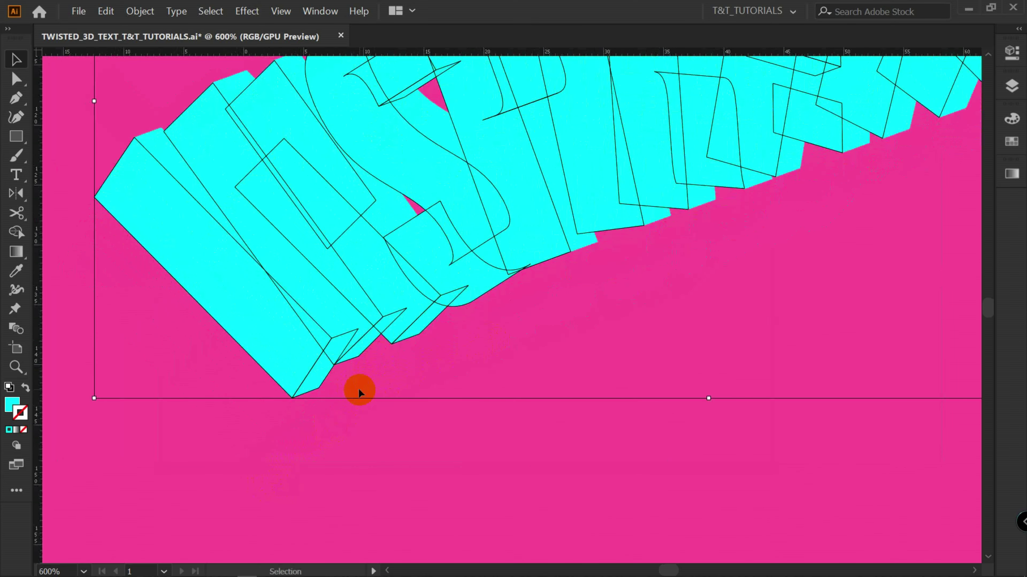
shift+click(316, 380)
shift+click(362, 349)
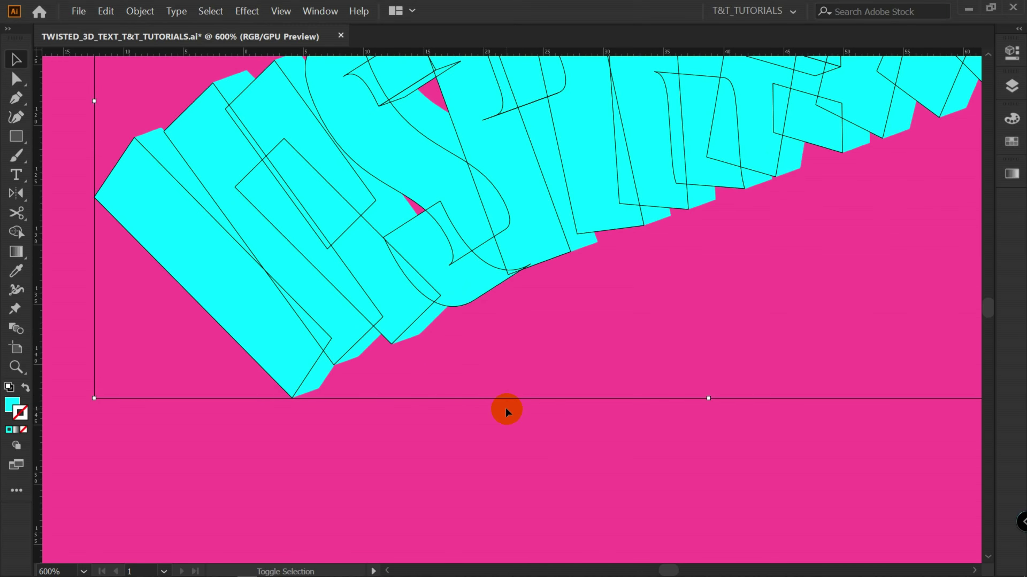
Exclude the upper end faces of the middle letters I, R, A, T and I from the side-face selection
key(space)
mouse_move(768, 174)
mouse_down()
mouse_move(658, 290)
mouse_move(509, 390)
mouse_move(567, 357)
mouse_up()
click(292, 224)
shift+click(266, 230)
shift+click(366, 209)
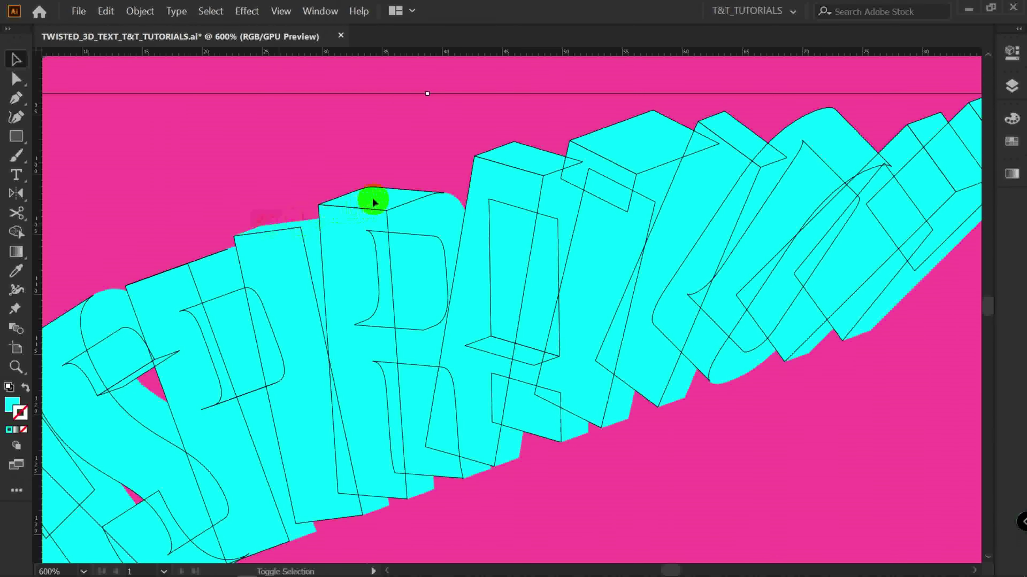
shift+click(538, 160)
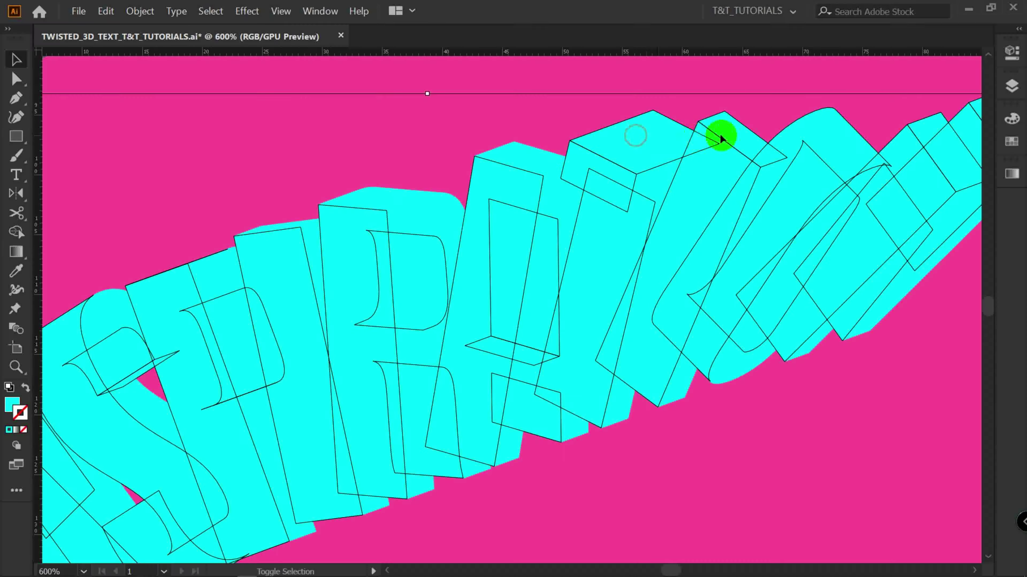
shift+click(740, 135)
Exclude the upper end faces of the last N from the selection and group the remaining side faces
drag(692, 148, 368, 264)
shift+click(598, 269)
shift+click(715, 246)
shift+click(667, 233)
scroll(746, 276, down, 2)
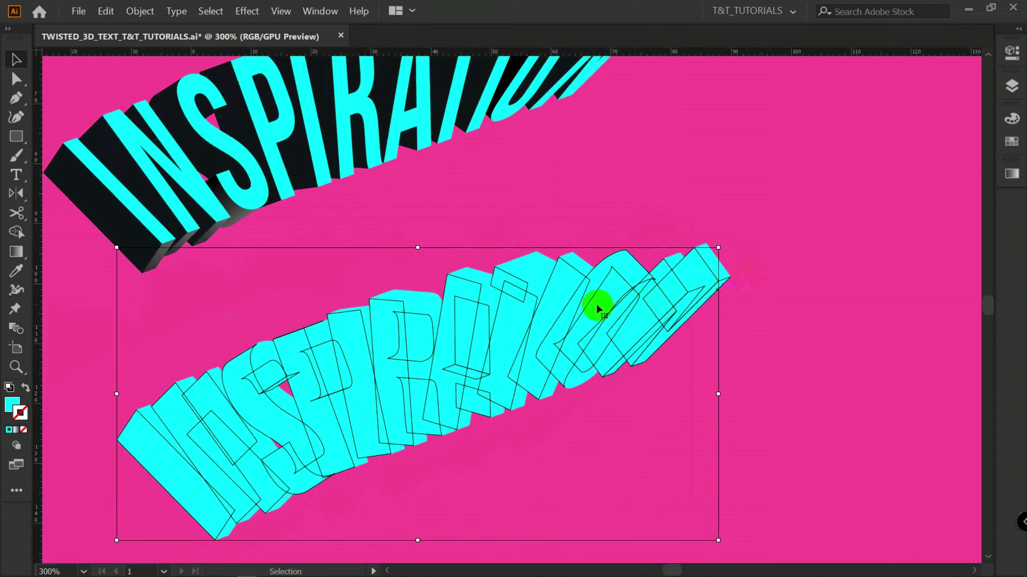
drag(596, 306, 621, 249)
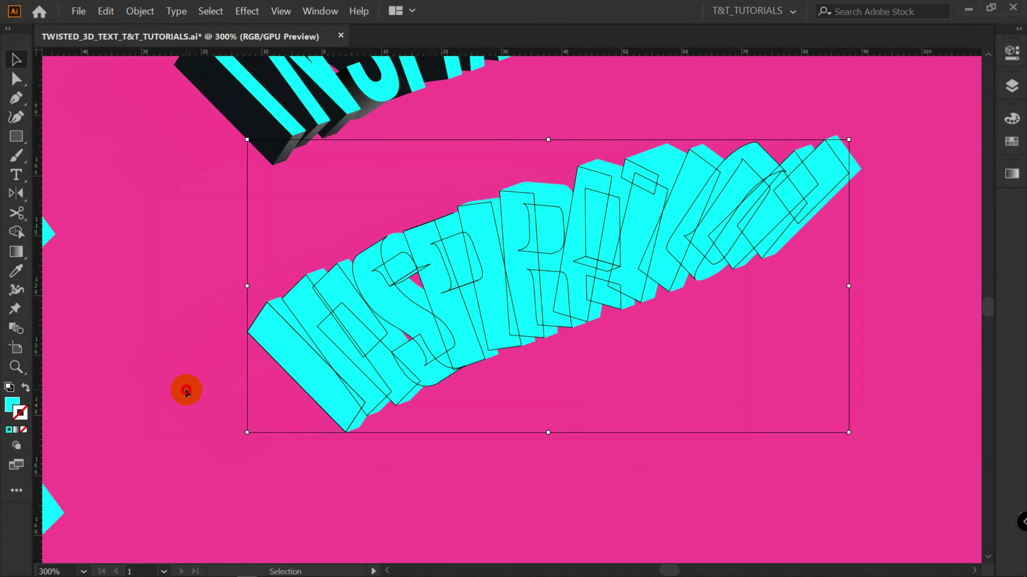
click(186, 390)
click(290, 359)
drag(596, 184, 550, 240)
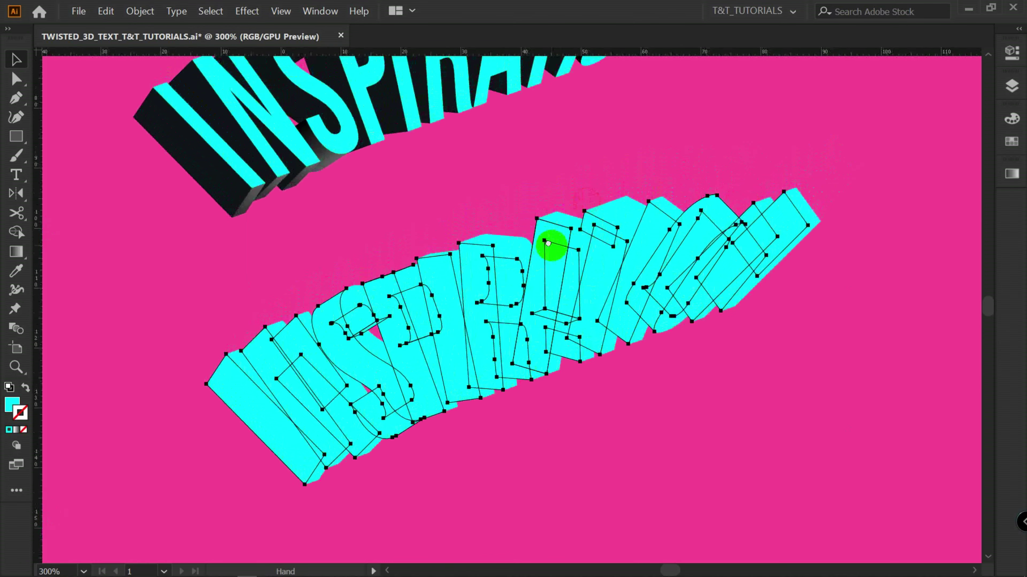
Fill the grouped side faces with the dark colour sampled from the sides of the upper reference lettering
key(i)
click(194, 130)
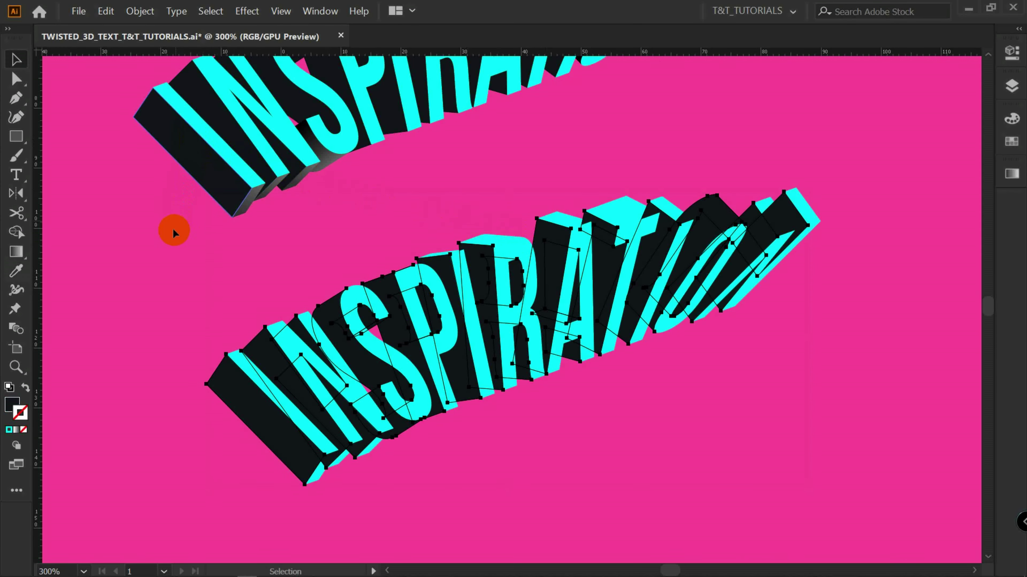
click(125, 288)
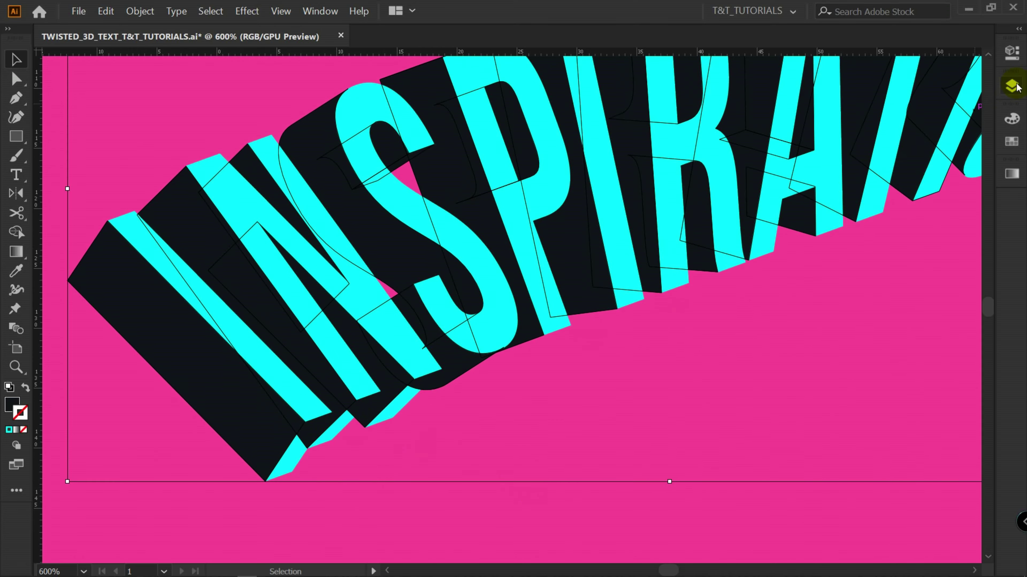
Expand the TWISTED_3D layer's contents, then select all the cyan end faces below and above the letters and group them
click(1012, 86)
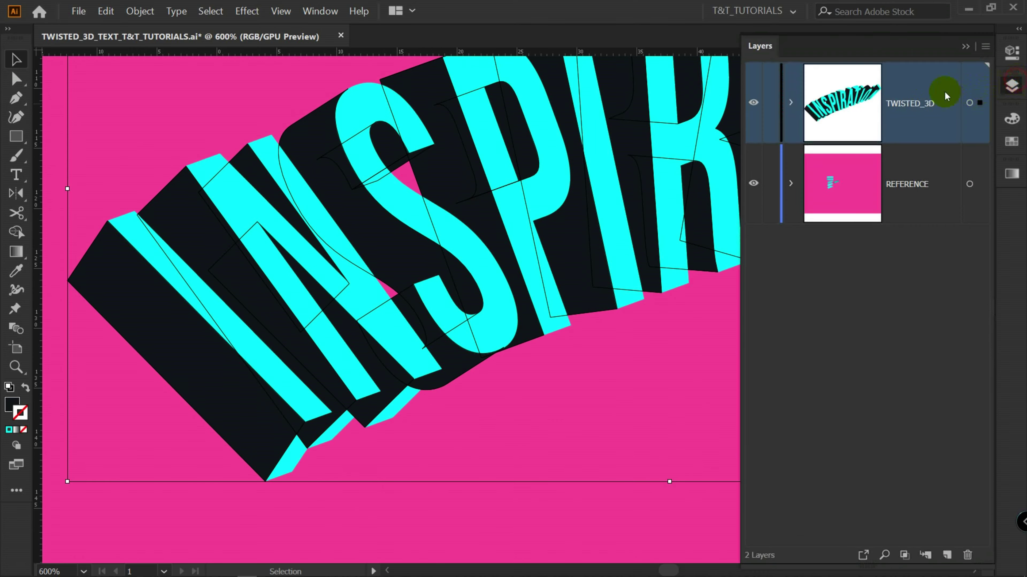
click(791, 103)
click(421, 407)
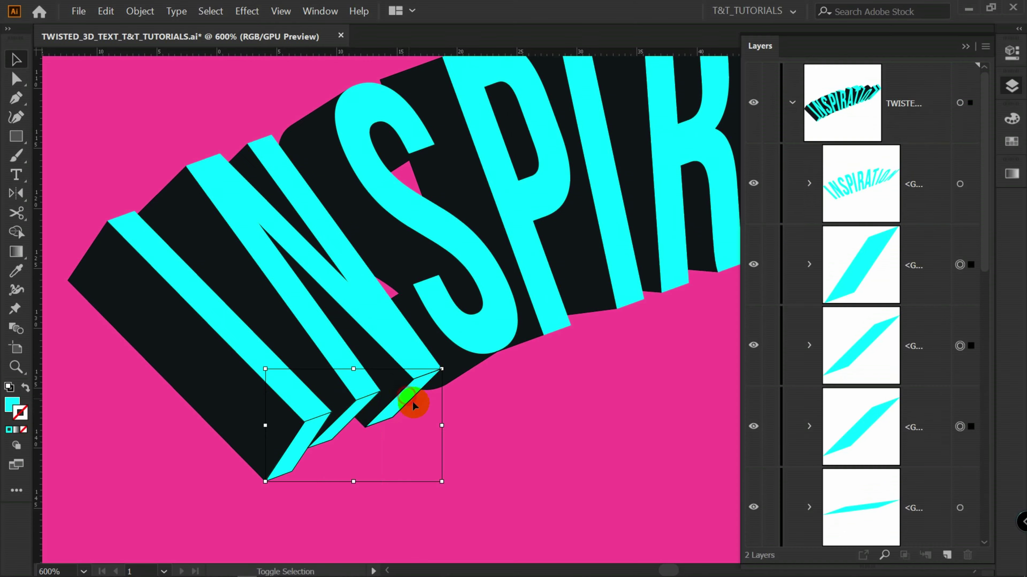
scroll(469, 390, down, 2)
drag(524, 316, 382, 350)
shift+click(350, 269)
shift+click(406, 262)
shift+click(456, 252)
shift+click(526, 232)
shift+click(581, 231)
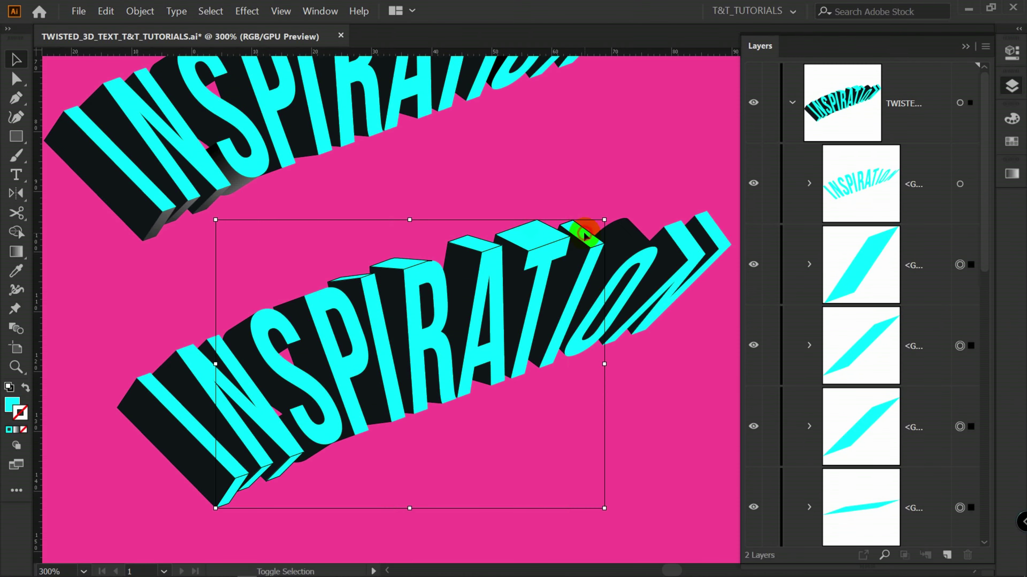
shift+click(671, 238)
shift+click(721, 230)
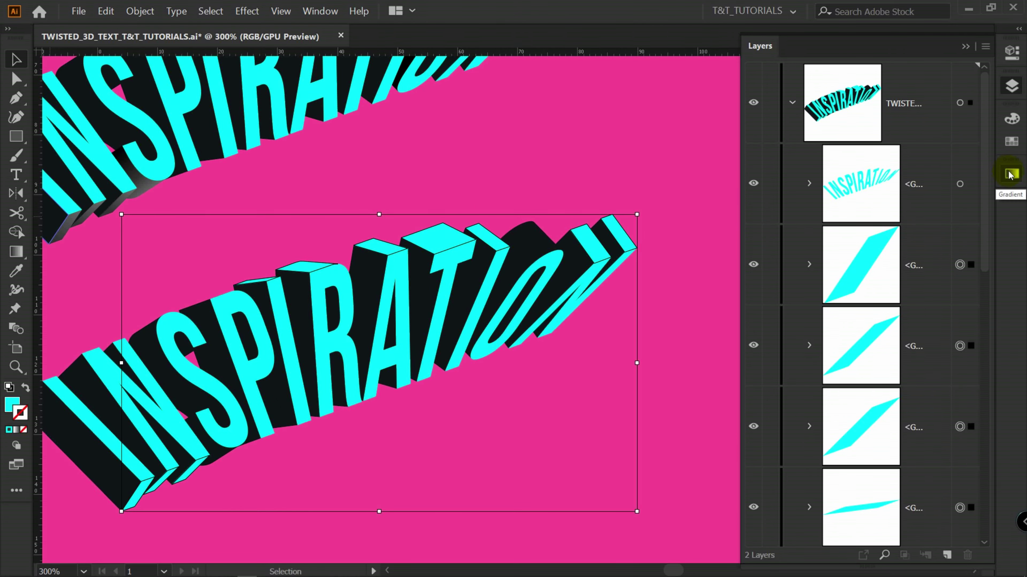
Fill the grouped end faces with a linear white-to-black gradient
click(1012, 174)
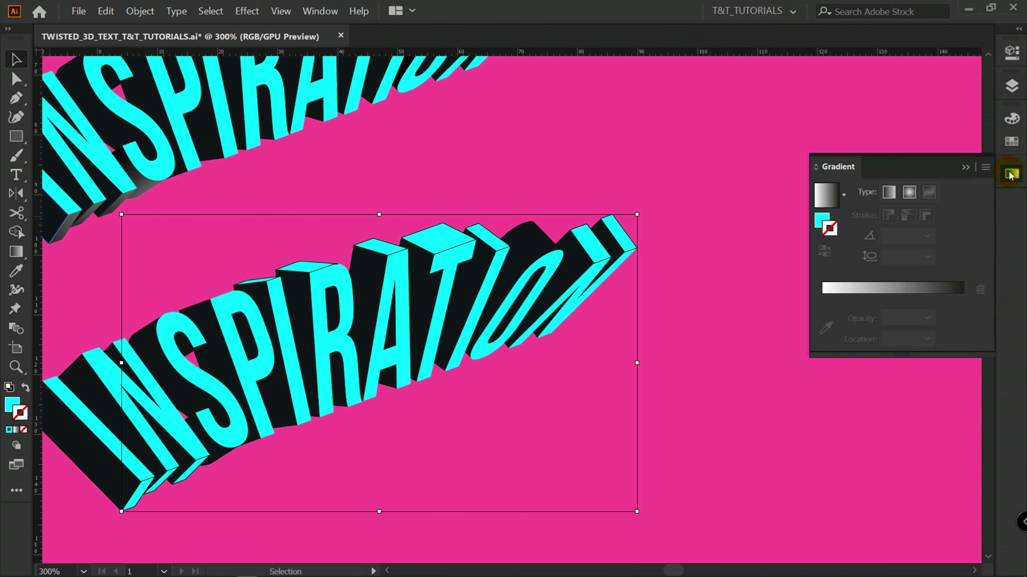
click(888, 192)
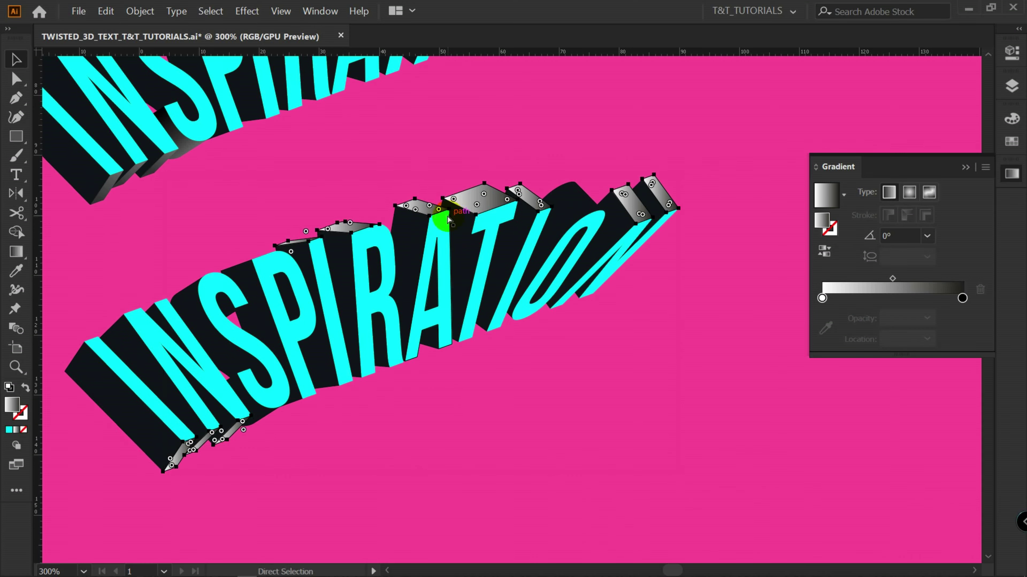
click(472, 144)
click(483, 200)
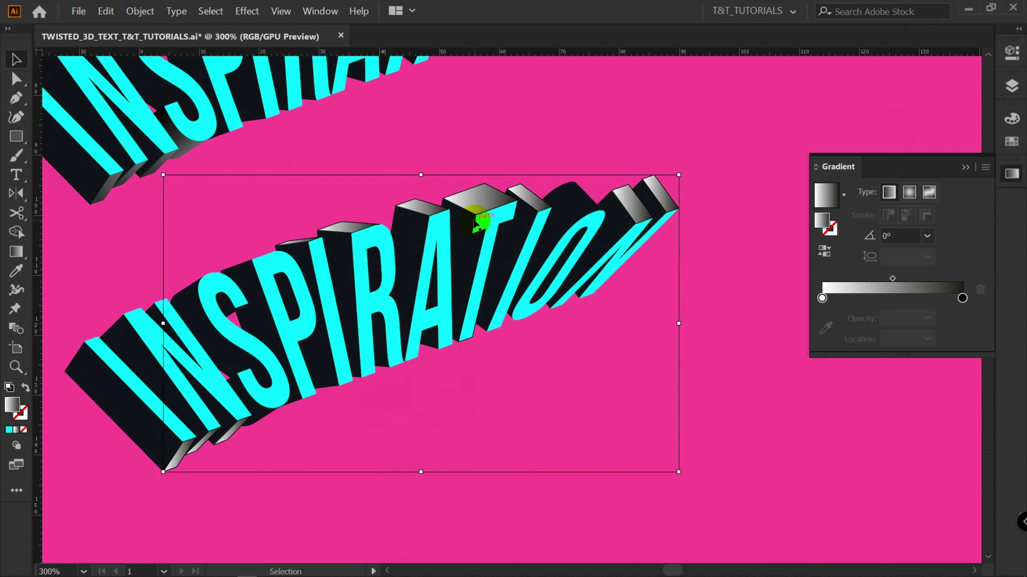
Isolate the end-face group, select all its faces and change the gradient's white starting stop to mid grey
double_click(476, 196)
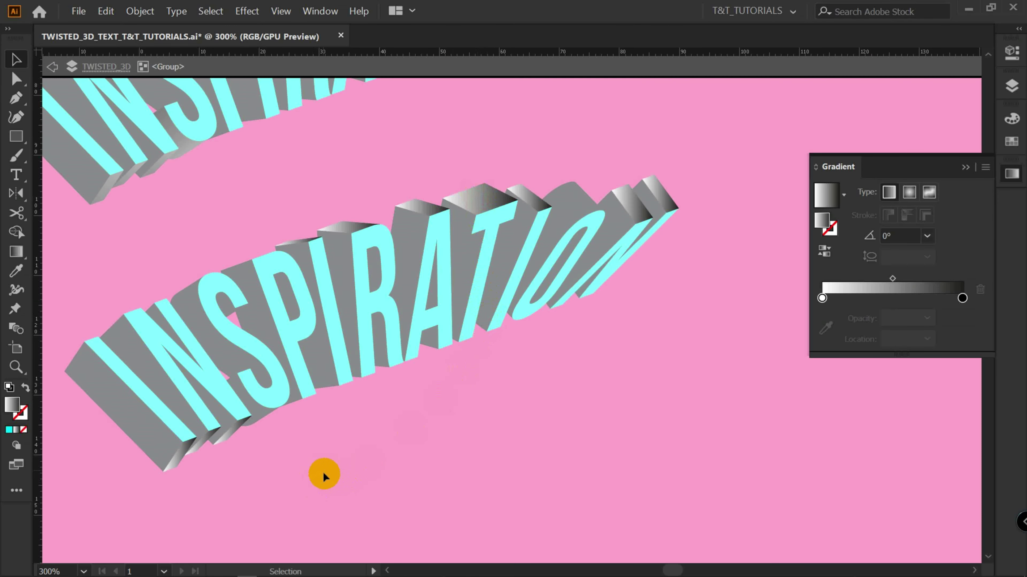
key(ctrl+minus)
click(727, 416)
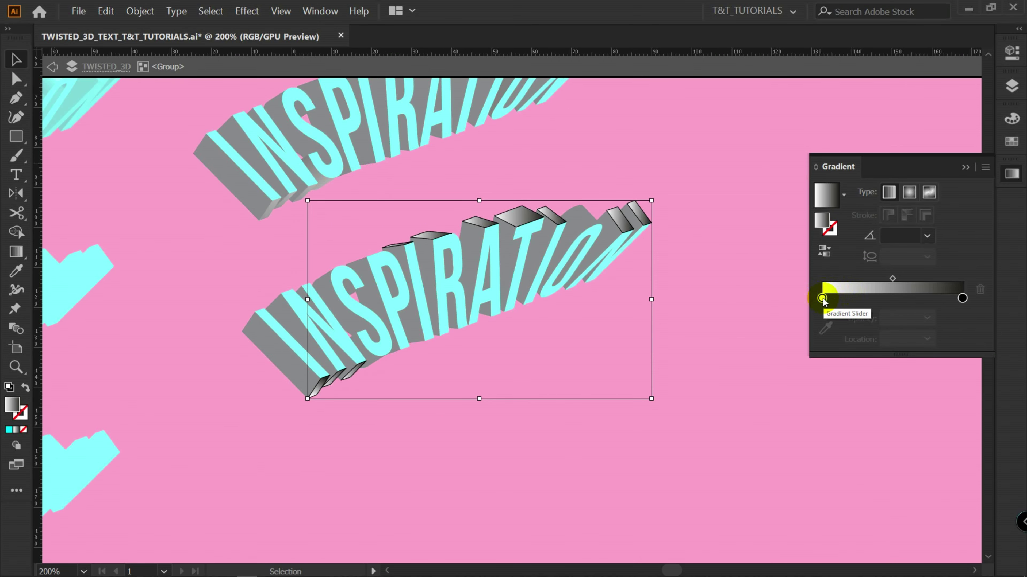
double_click(822, 299)
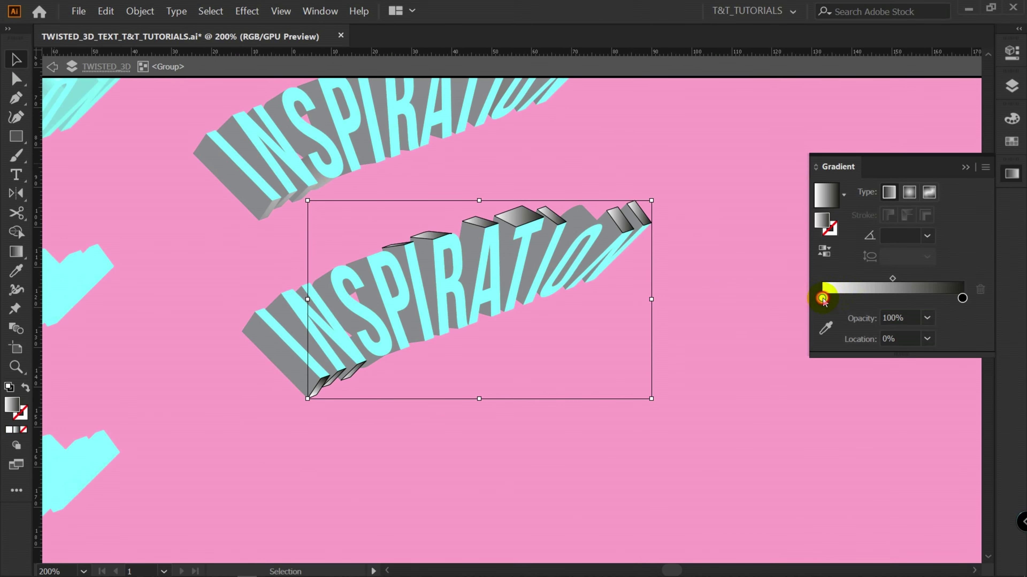
drag(848, 362, 872, 364)
click(969, 265)
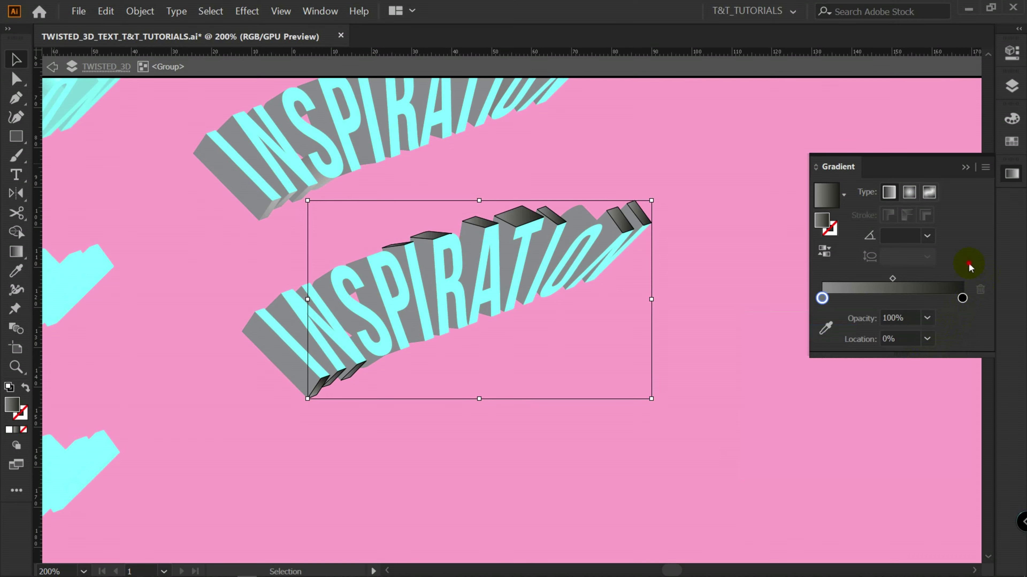
Redraw the gradient on the first I's lower end face from grey at the front edge to black at the back, and select the N's adjacent end face
scroll(253, 377, up, 4)
click(291, 383)
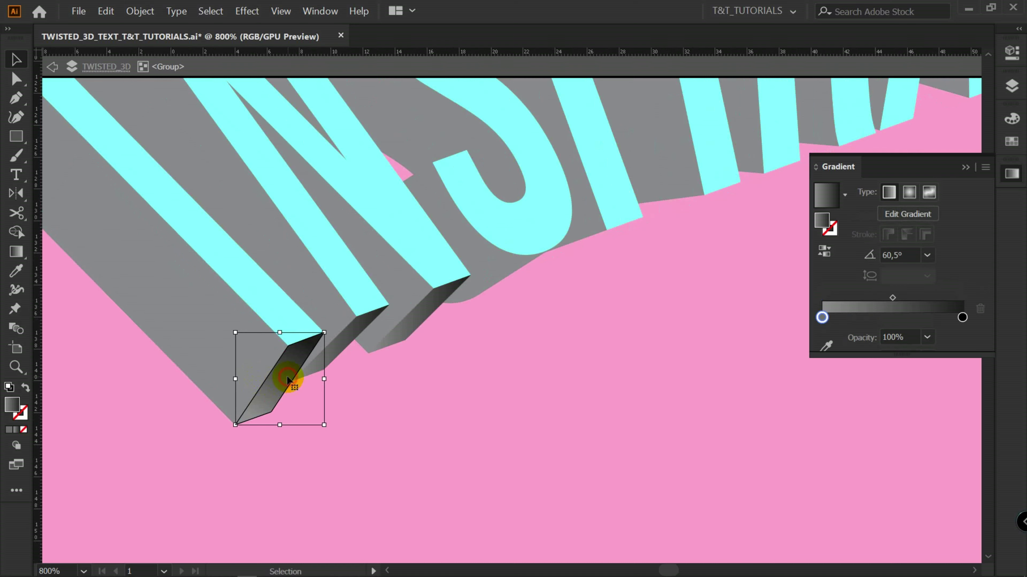
key(g)
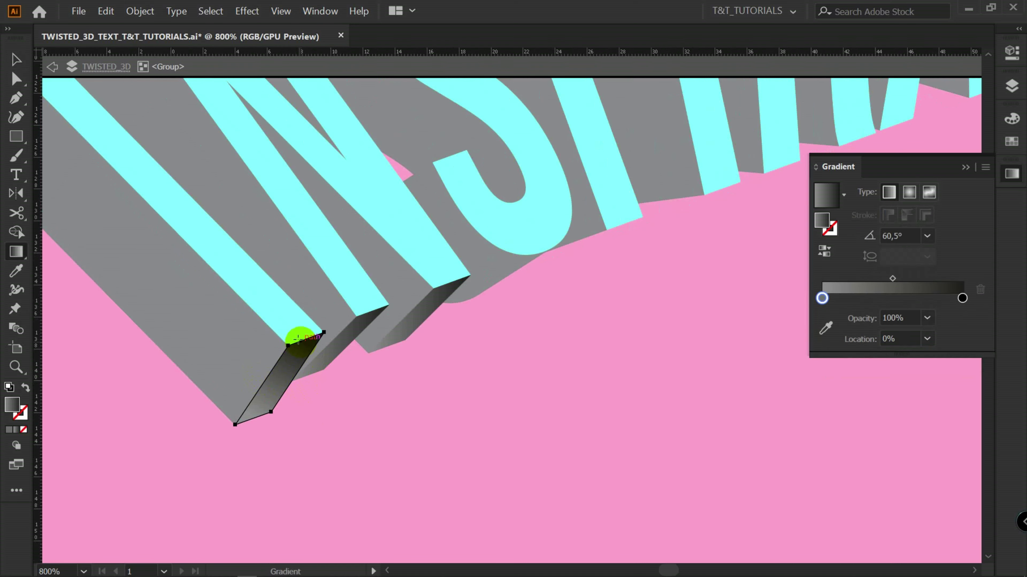
drag(307, 332, 280, 387)
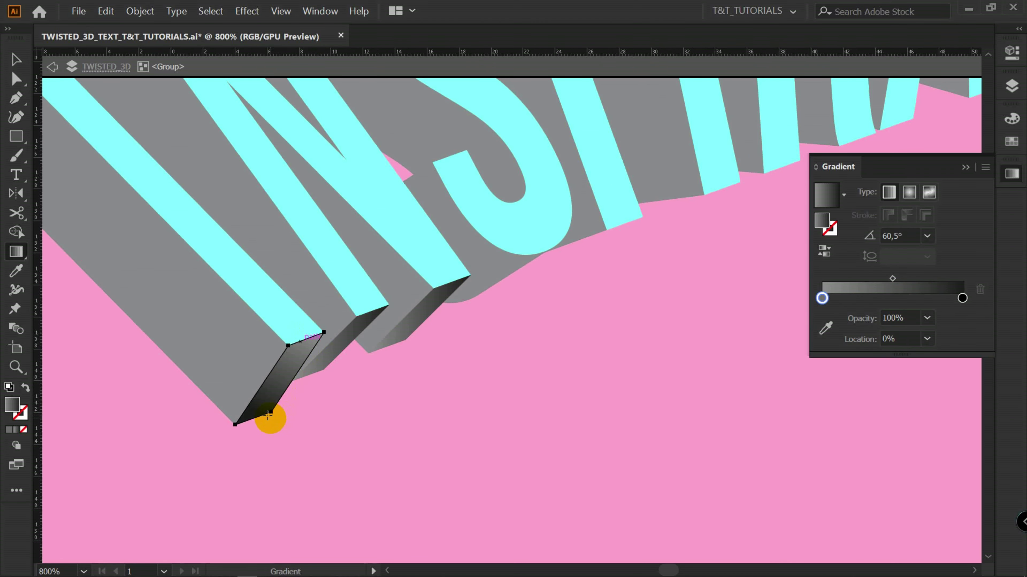
ctrl+click(349, 339)
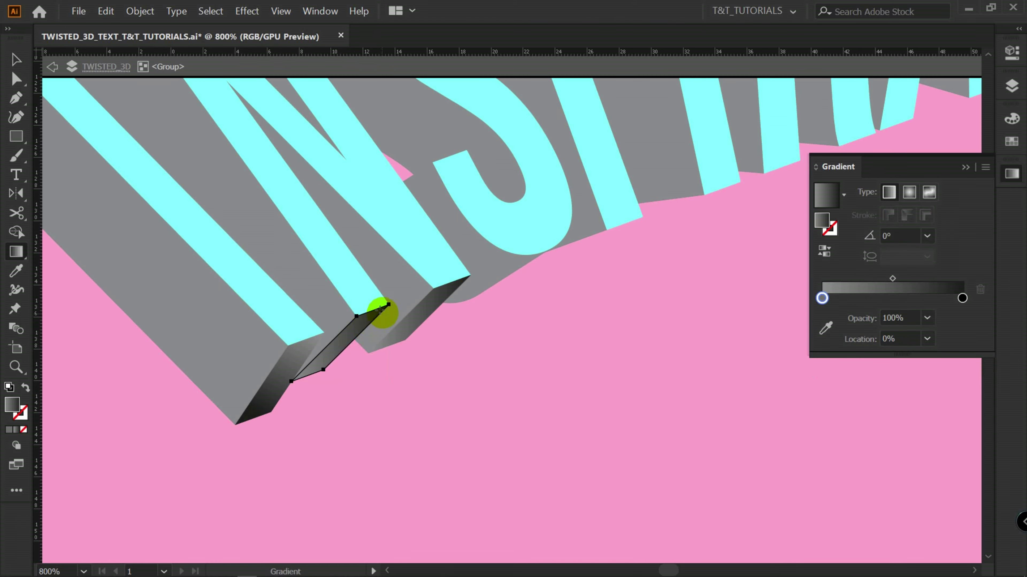
Redraw the gradients on the first N's two lower end faces from grey at the front edge to black at the back
drag(384, 301, 324, 374)
key(v)
click(427, 314)
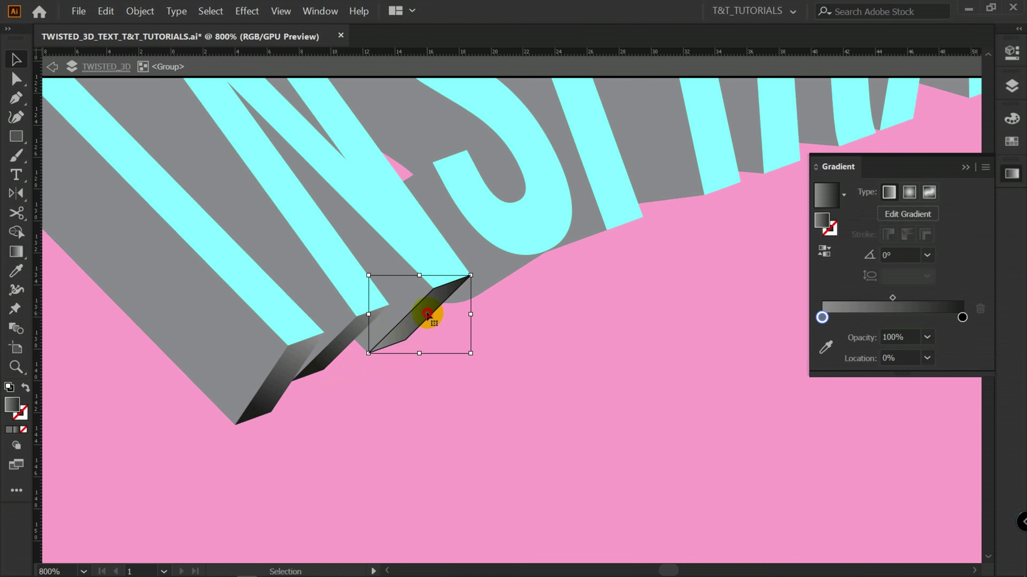
drag(458, 280, 403, 348)
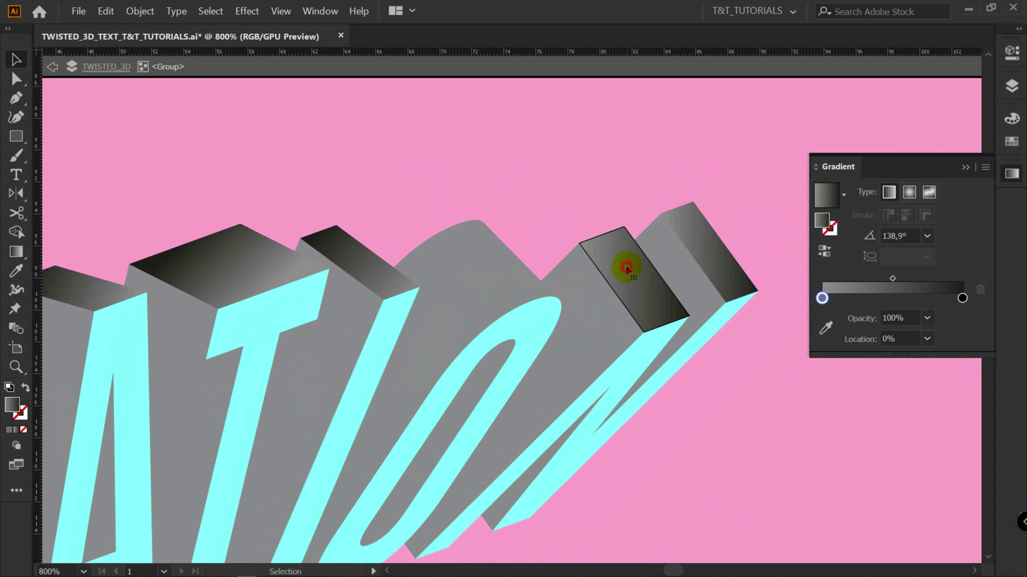
Redraw the gradients on the last N's two upper end faces from grey at the front edge to black at the back, and leave isolation
ctrl+click(626, 268)
drag(616, 234, 658, 248)
ctrl+click(710, 257)
drag(758, 305, 671, 201)
key(v)
click(597, 169)
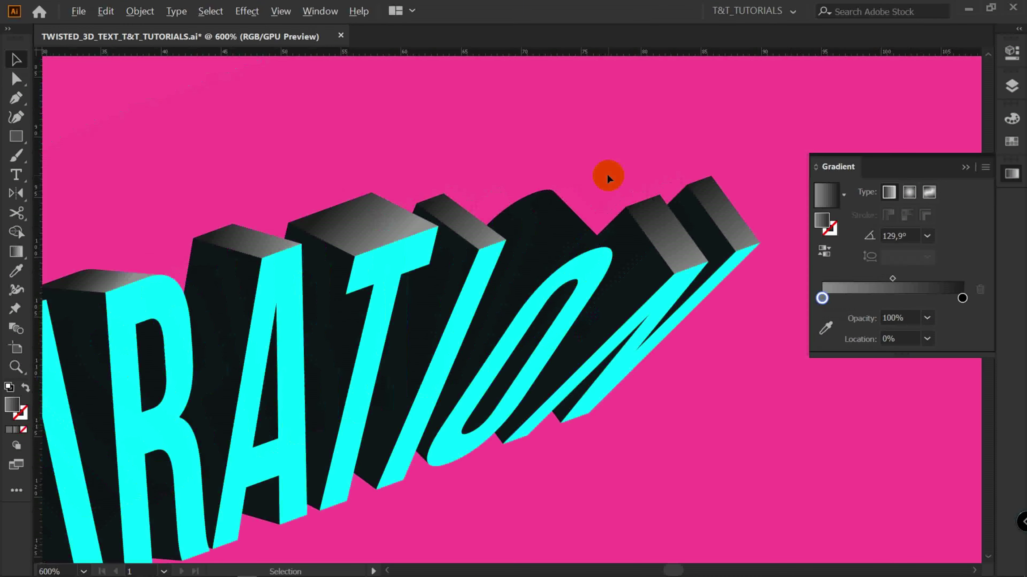
Isolate the dark side-face group and fill the S's curved lower side face with the linear grey-to-black gradient
click(564, 223)
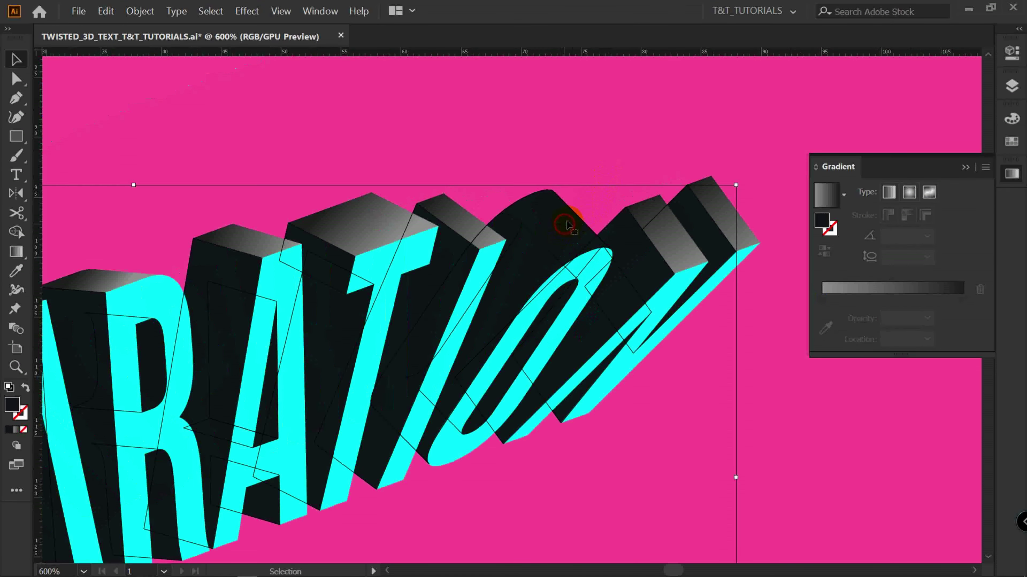
click(615, 159)
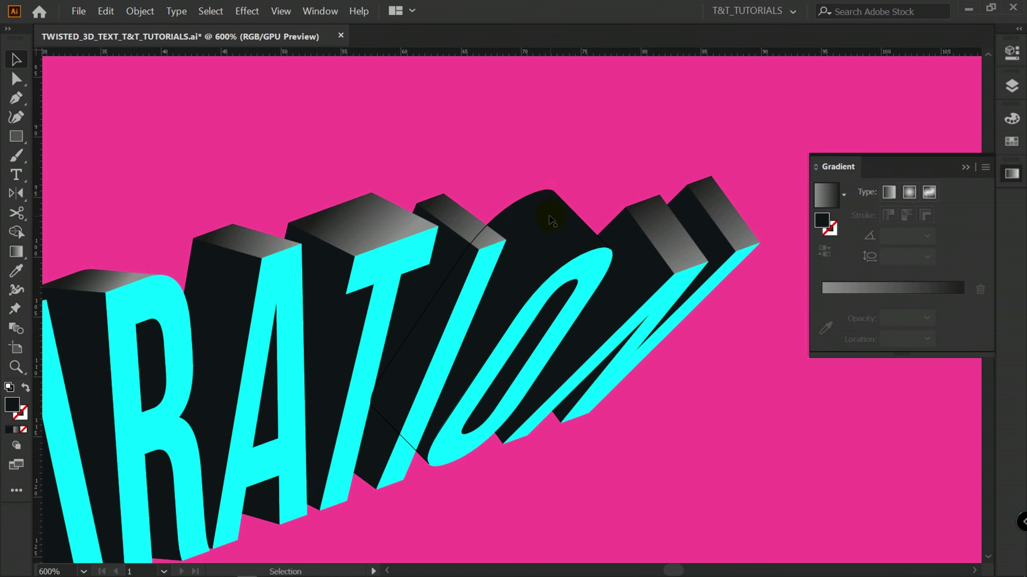
drag(526, 259, 584, 194)
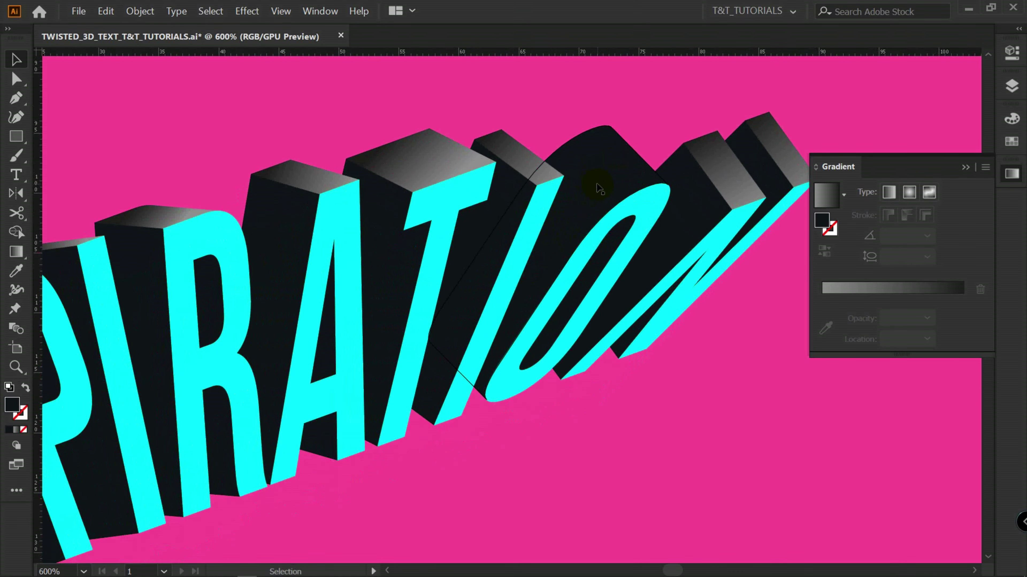
drag(366, 377, 737, 172)
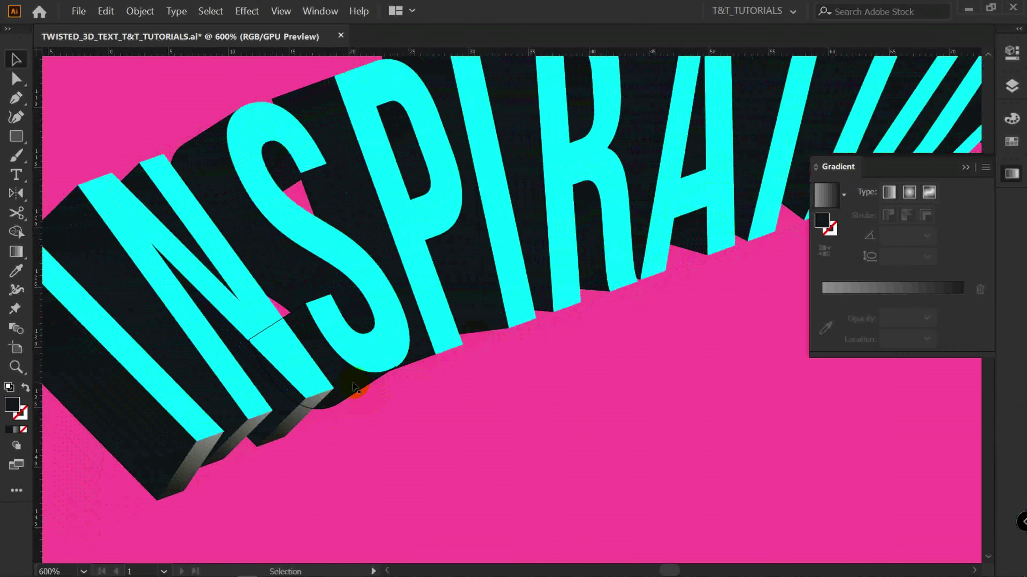
drag(427, 301, 572, 277)
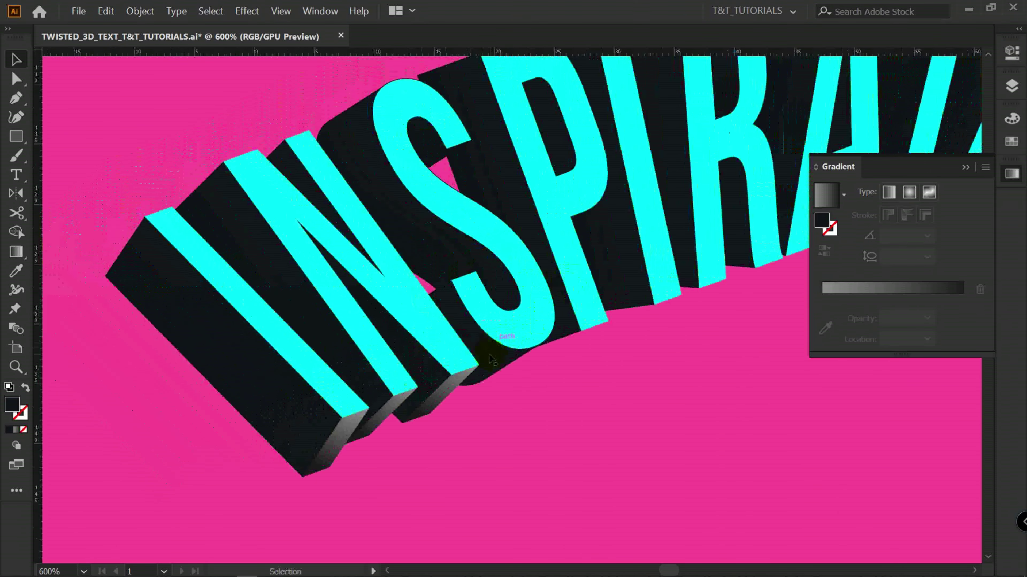
click(494, 355)
double_click(495, 356)
click(474, 351)
drag(570, 361, 491, 415)
click(389, 405)
click(889, 192)
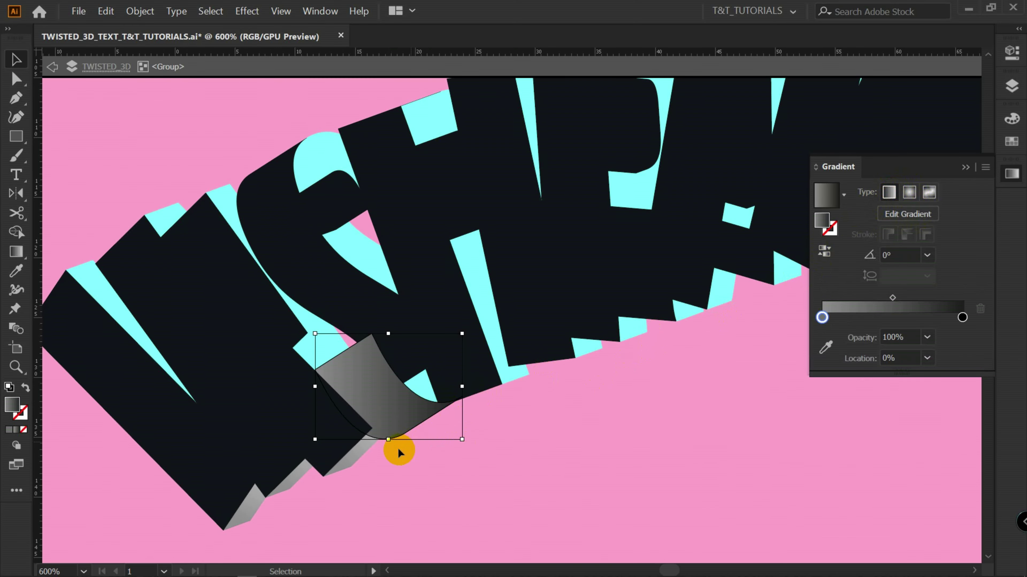
Redraw the S's lower side gradient at 137.4°, grey at the outer edge to black inside, and add a middle stop at about 31%
scroll(393, 446, up, 2)
key(g)
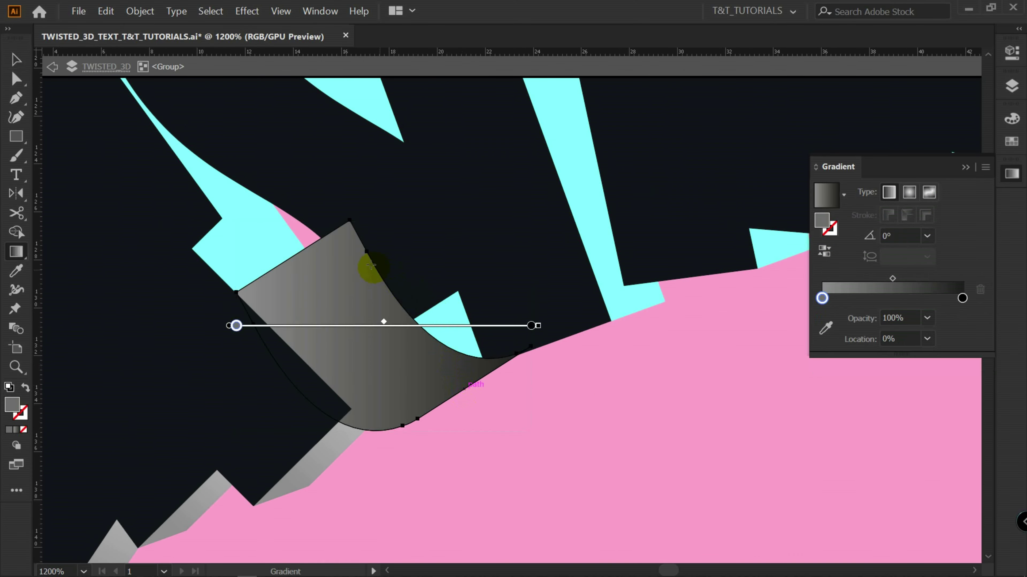
mouse_move(305, 245)
mouse_down()
mouse_move(420, 349)
mouse_move(504, 404)
mouse_move(474, 392)
mouse_move(460, 408)
mouse_move(360, 309)
mouse_move(309, 239)
mouse_move(295, 259)
mouse_up()
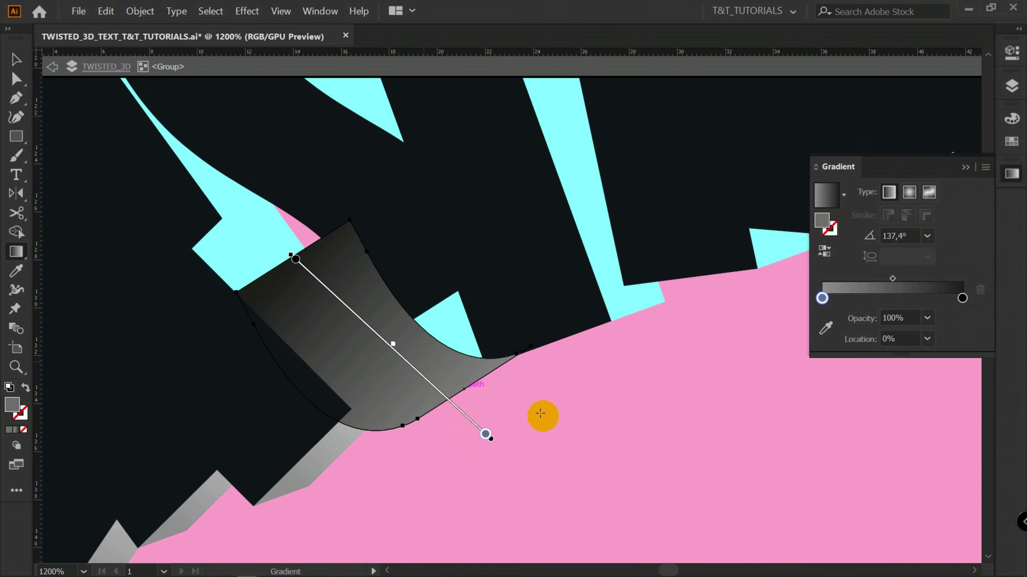
click(345, 309)
mouse_move(344, 308)
mouse_down()
mouse_move(419, 374)
mouse_move(396, 351)
mouse_up()
Match the gradient's black end stop to the letters' dark side colour by sampling an adjacent side face
click(296, 260)
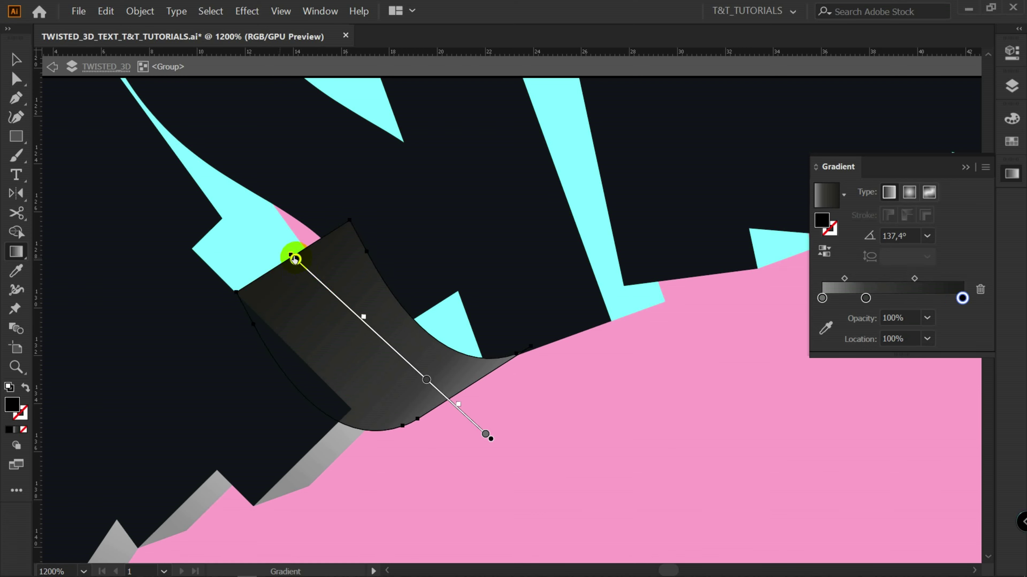
click(289, 261)
double_click(295, 260)
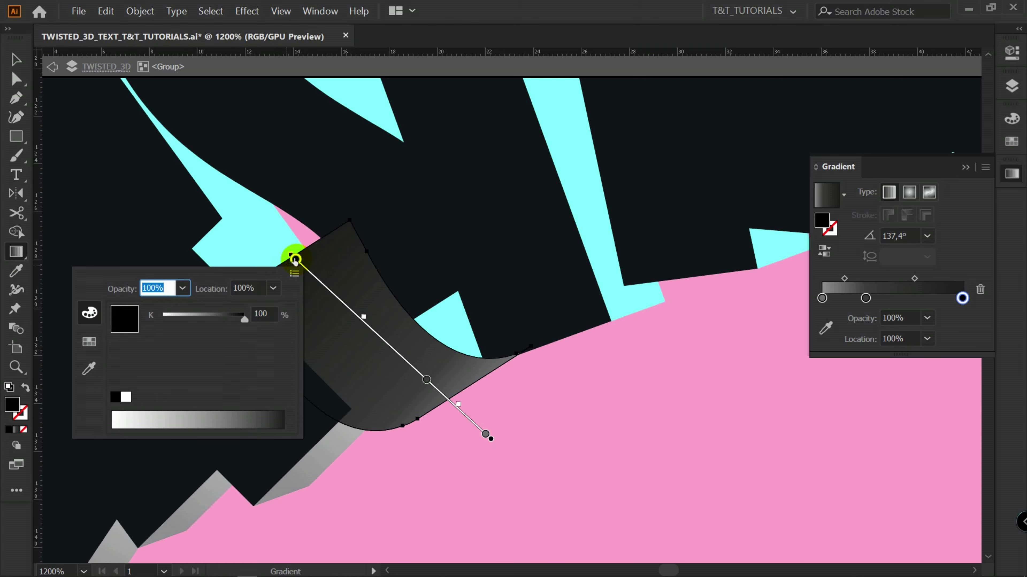
click(84, 373)
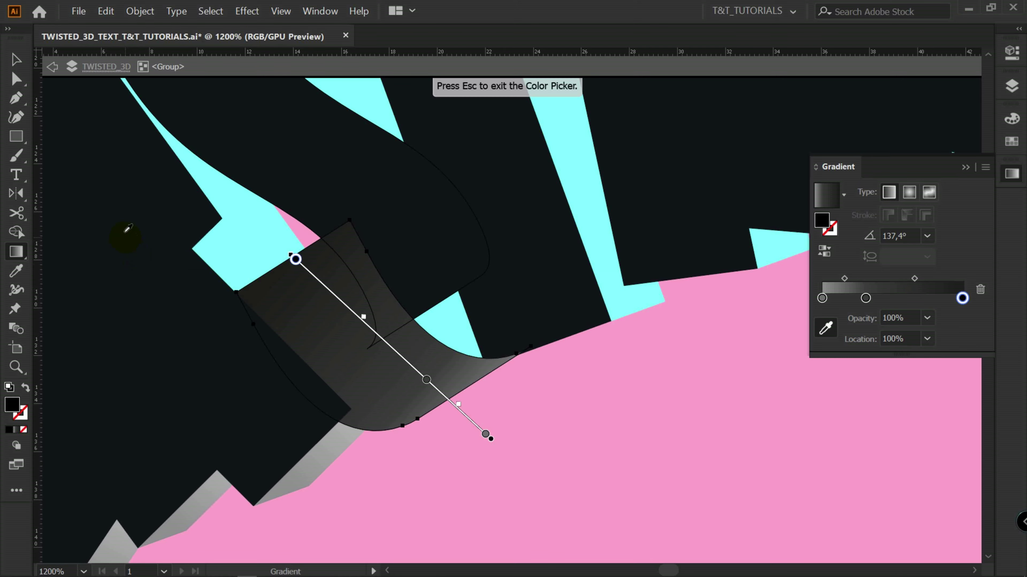
click(143, 261)
key(Escape)
Move the S gradient's dark stop inward, shift the gradient so grey starts at the outer edge, and set the middle stop at 21.59%
drag(296, 259, 346, 307)
mouse_move(426, 379)
mouse_down()
mouse_move(433, 388)
mouse_move(413, 372)
mouse_move(423, 382)
mouse_up()
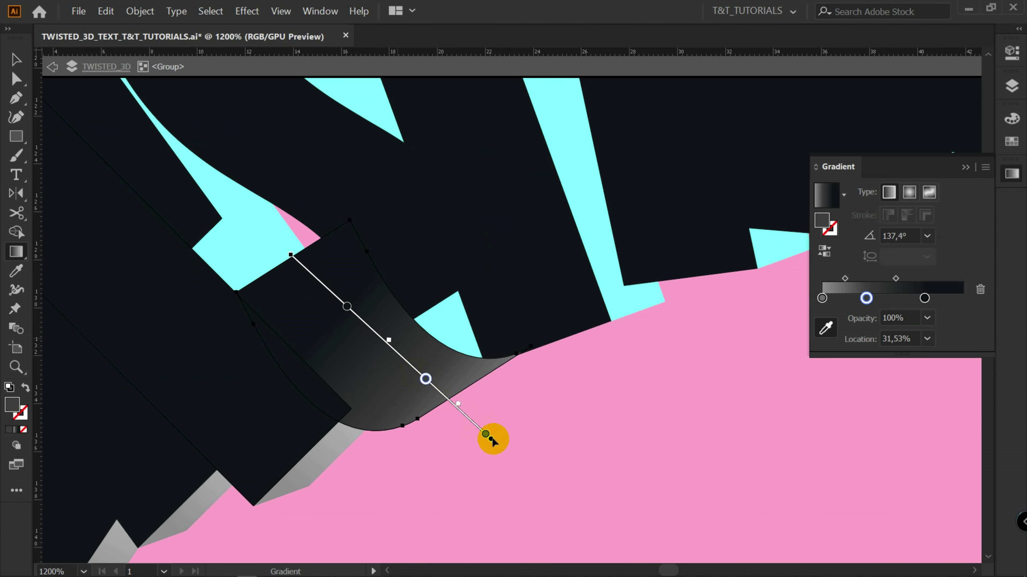
drag(491, 441, 447, 404)
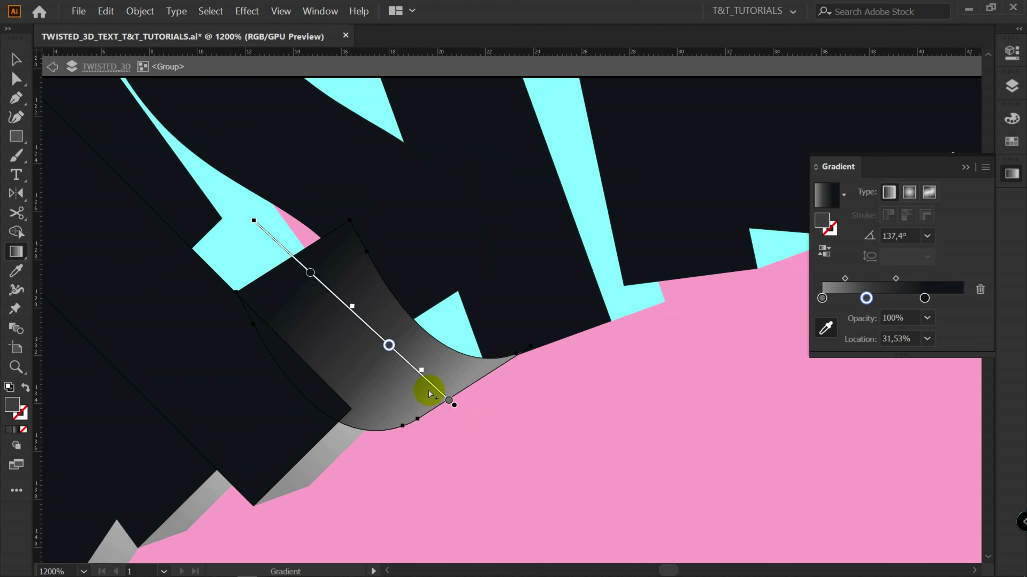
mouse_move(389, 348)
mouse_down()
mouse_move(427, 380)
mouse_move(395, 354)
mouse_up()
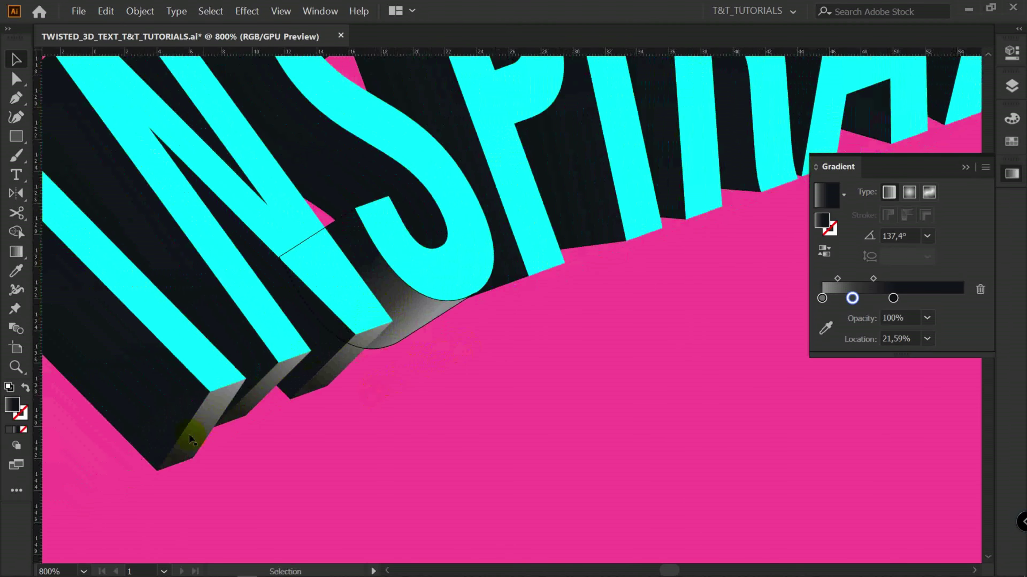
click(501, 422)
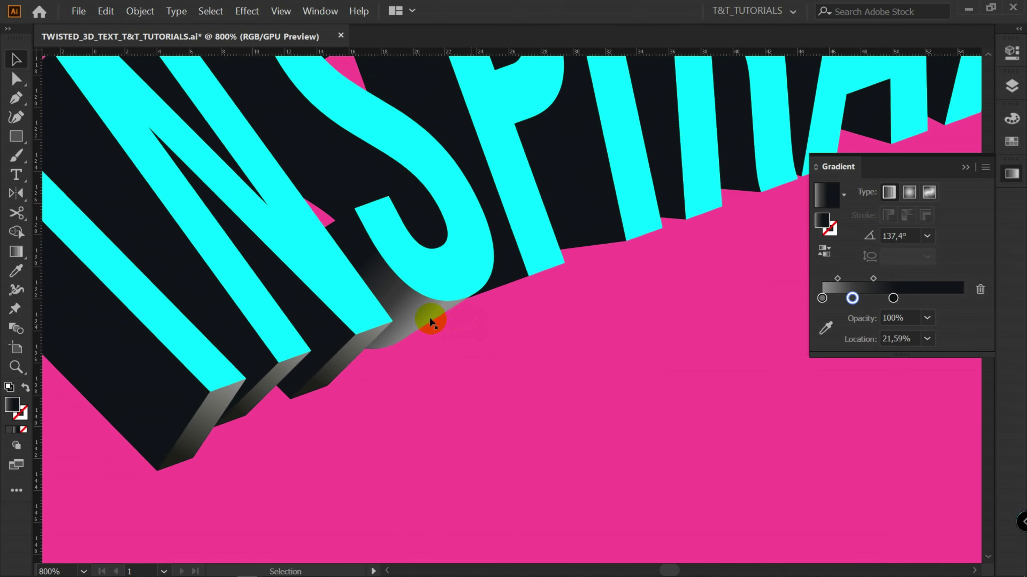
Reselect the S's lower side face, angle its gradient at 144.1° and reposition the middle stop
key(a)
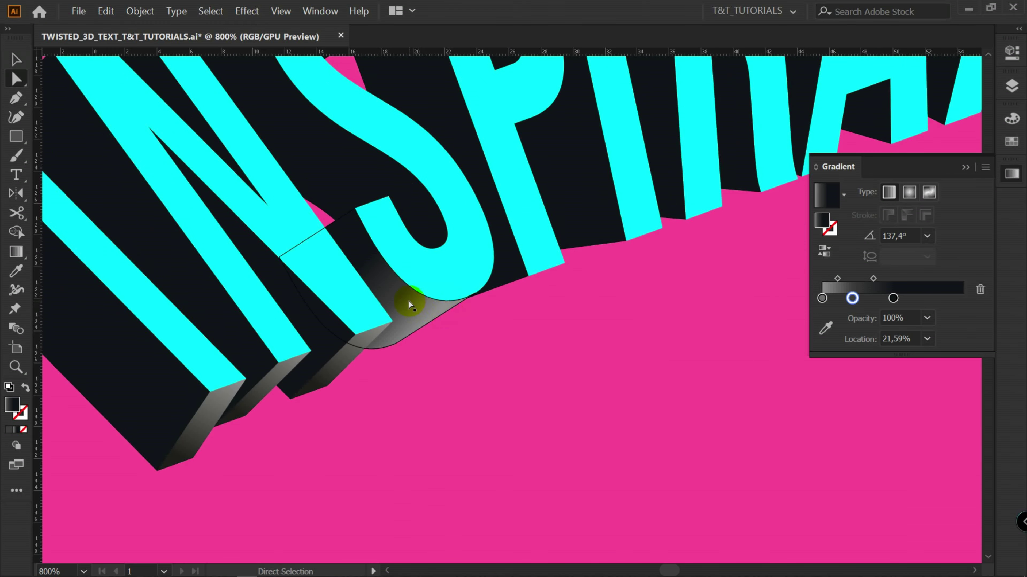
click(370, 260)
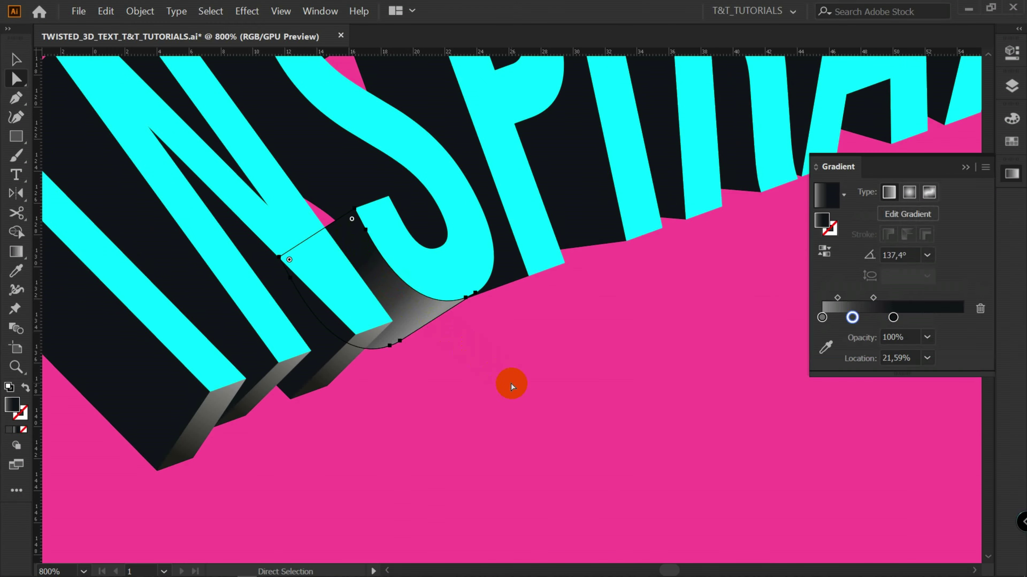
key(g)
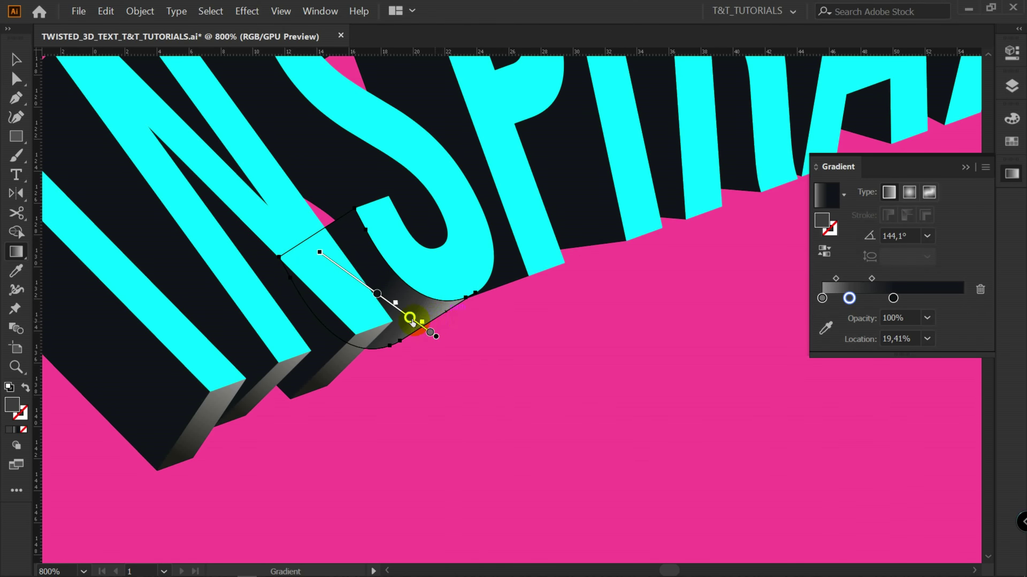
drag(409, 318, 339, 275)
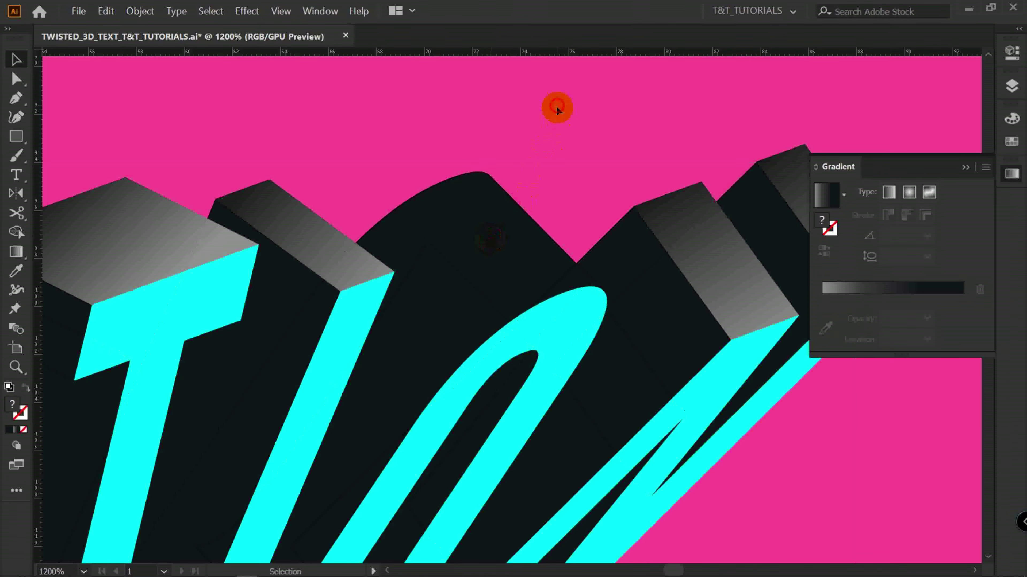
Fill the O's curved upper side face with the linear gradient, placing the dark stop at the end and the middle stop at 49.99%
key(a)
click(510, 198)
click(534, 130)
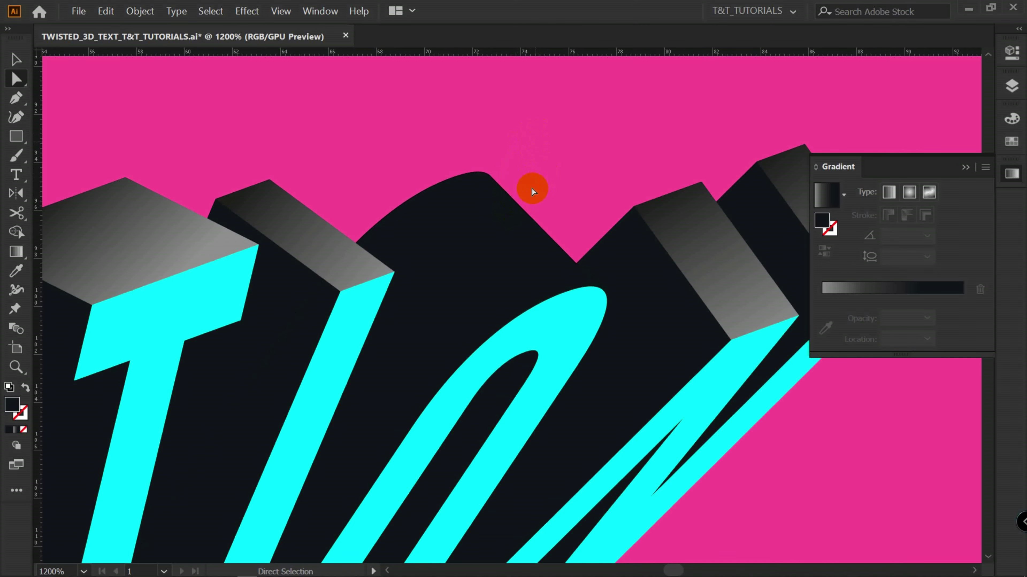
click(478, 213)
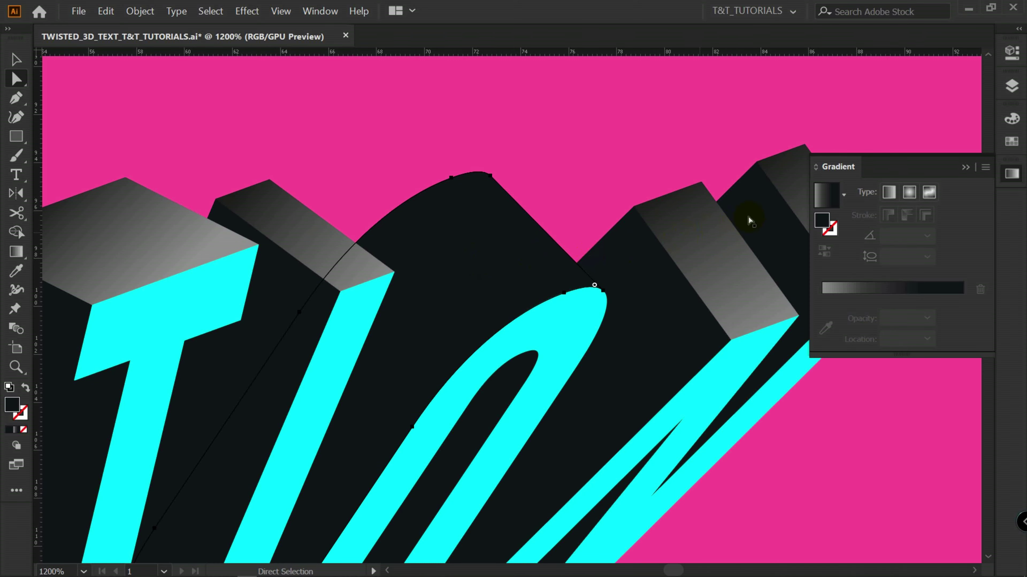
click(868, 199)
click(889, 192)
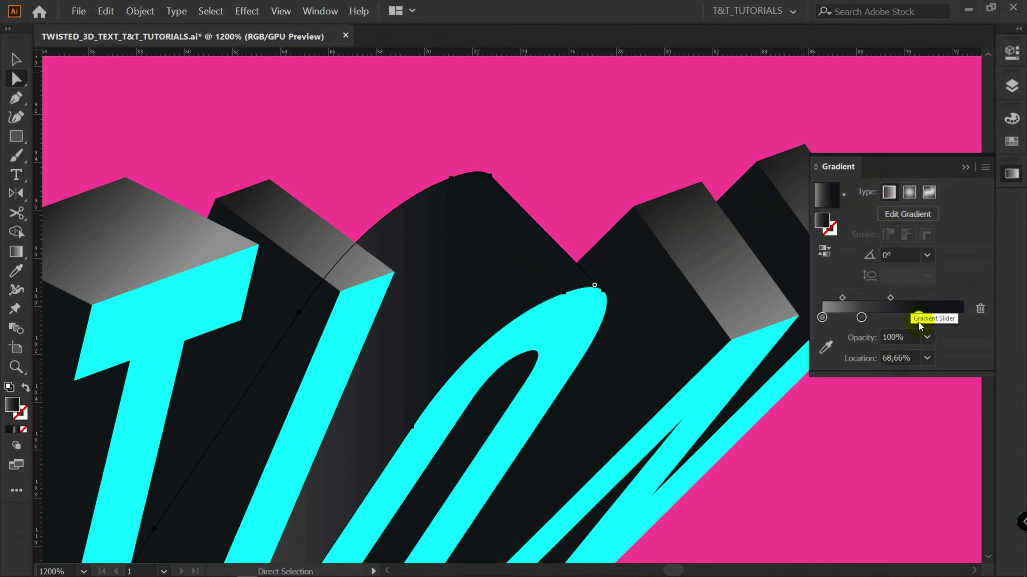
drag(917, 319, 990, 319)
drag(862, 318, 892, 318)
Redraw the O's upper side gradient at -141.2°, grey beside the last N to dark toward the I, and shift its middle stop toward the grey end
key(g)
mouse_move(568, 299)
mouse_down()
mouse_move(488, 213)
mouse_move(467, 169)
mouse_up()
drag(574, 257, 410, 390)
mouse_move(492, 323)
mouse_down()
mouse_move(539, 286)
mouse_move(508, 307)
mouse_up()
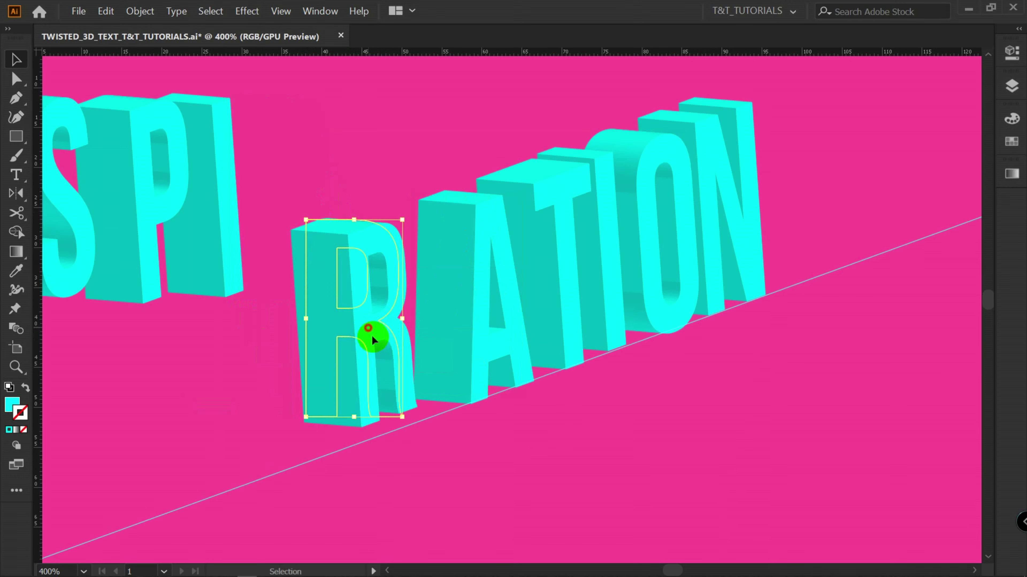
drag(366, 337, 415, 326)
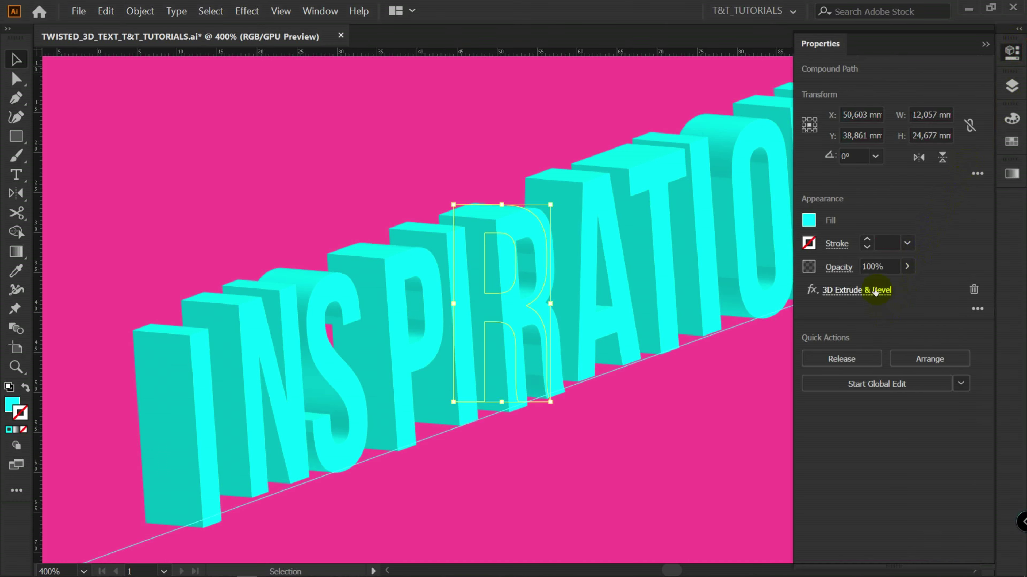
click(880, 289)
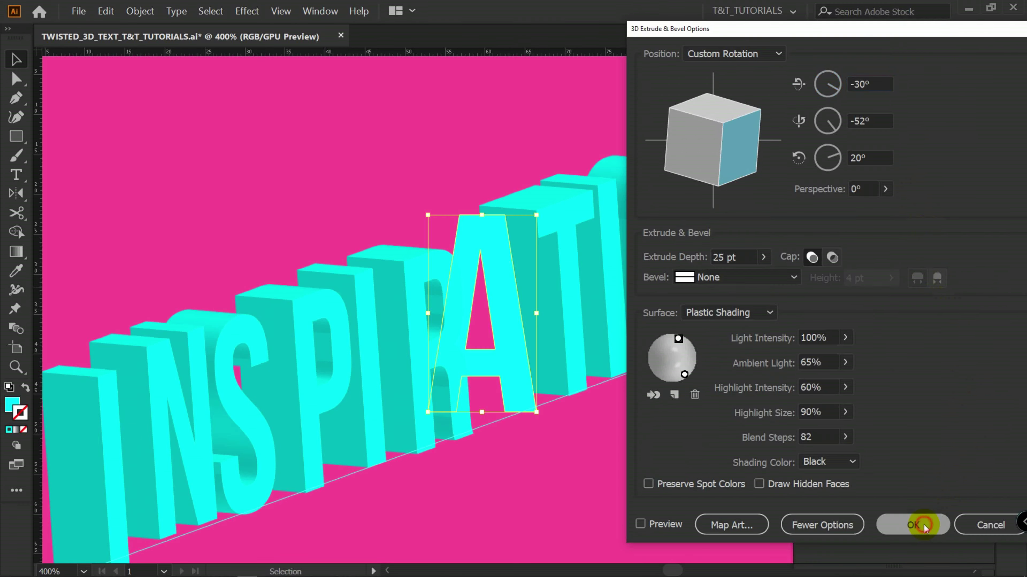
click(914, 461)
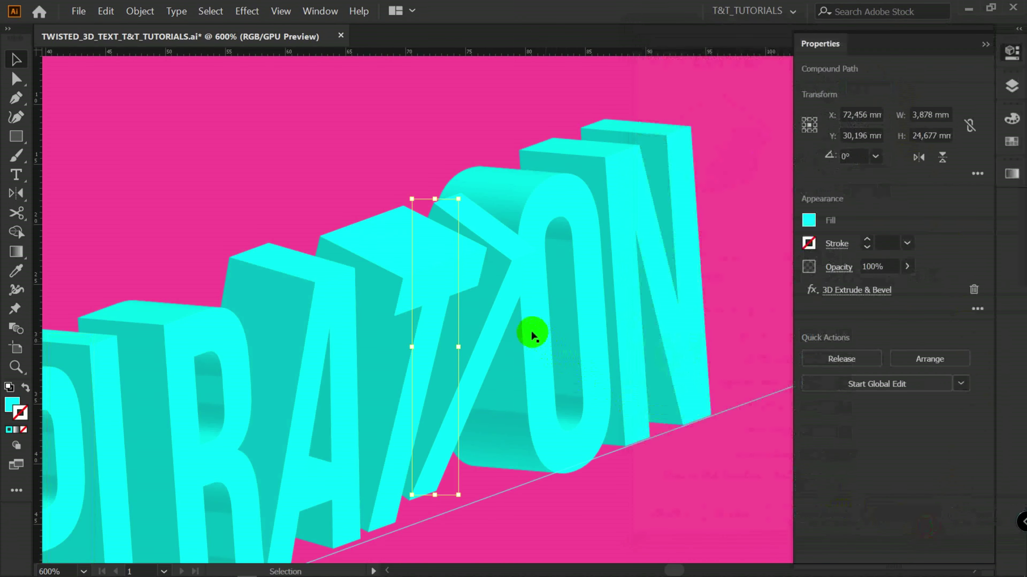
click(550, 333)
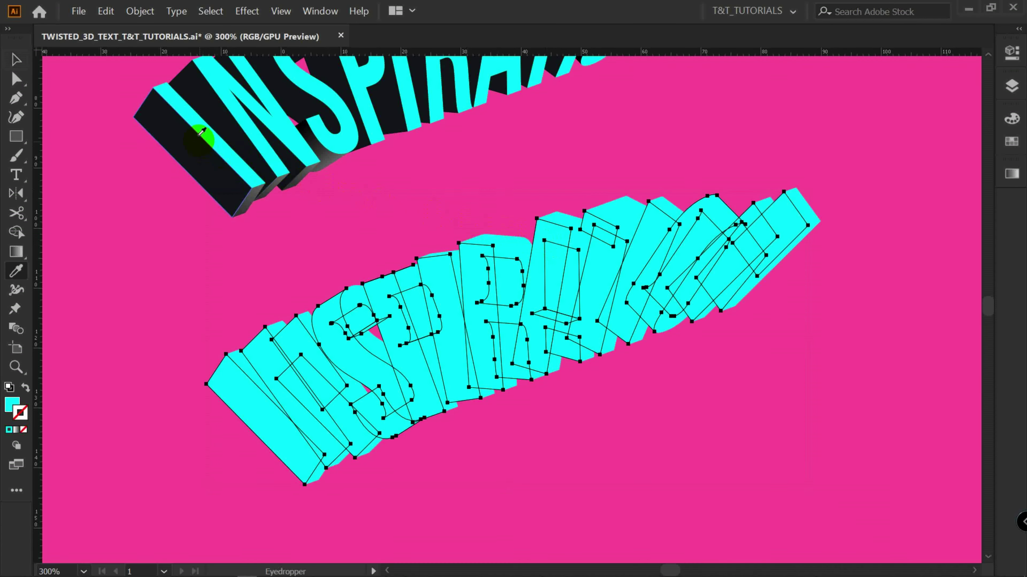
click(201, 132)
key(v)
click(126, 286)
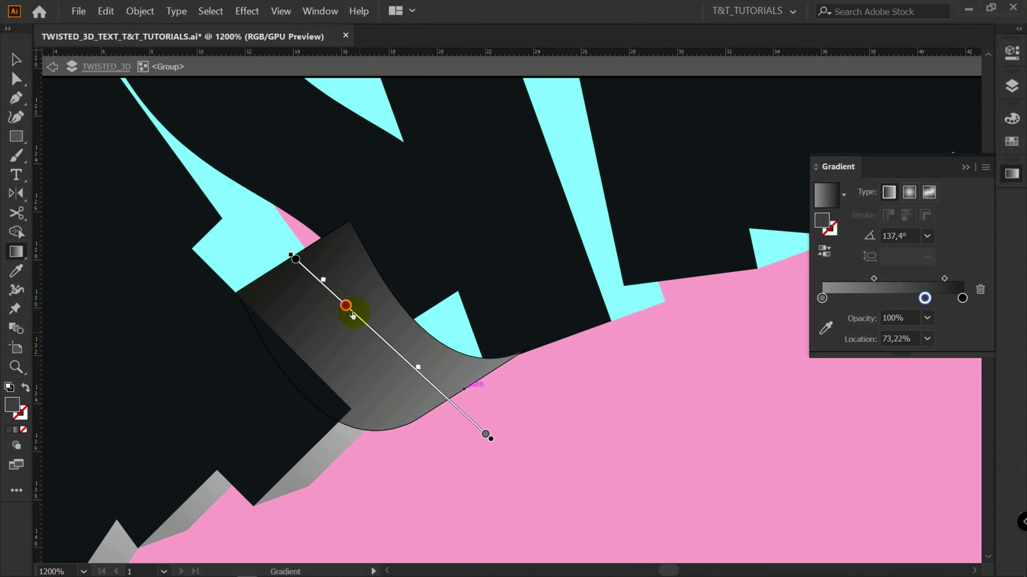
drag(352, 315, 425, 385)
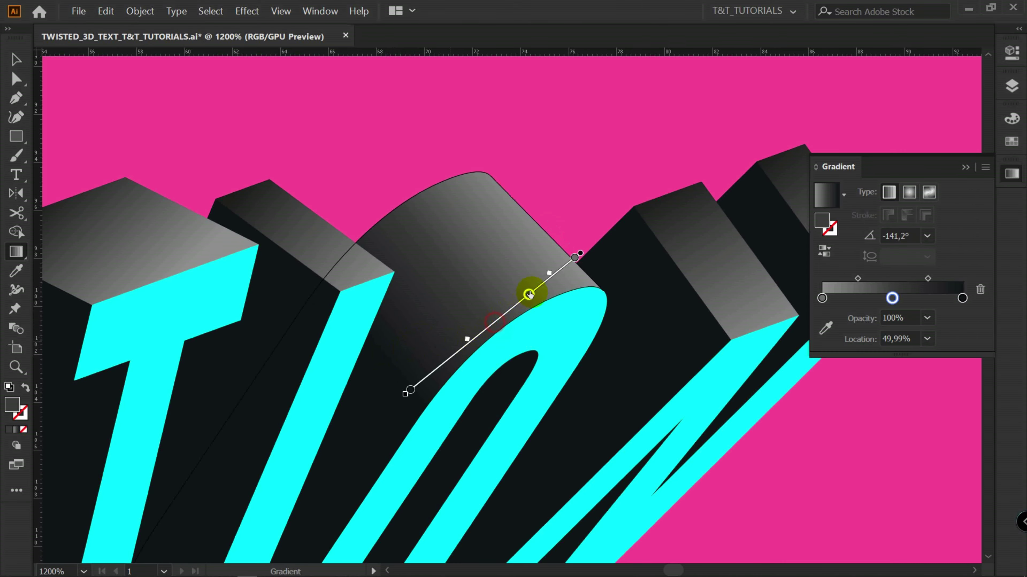